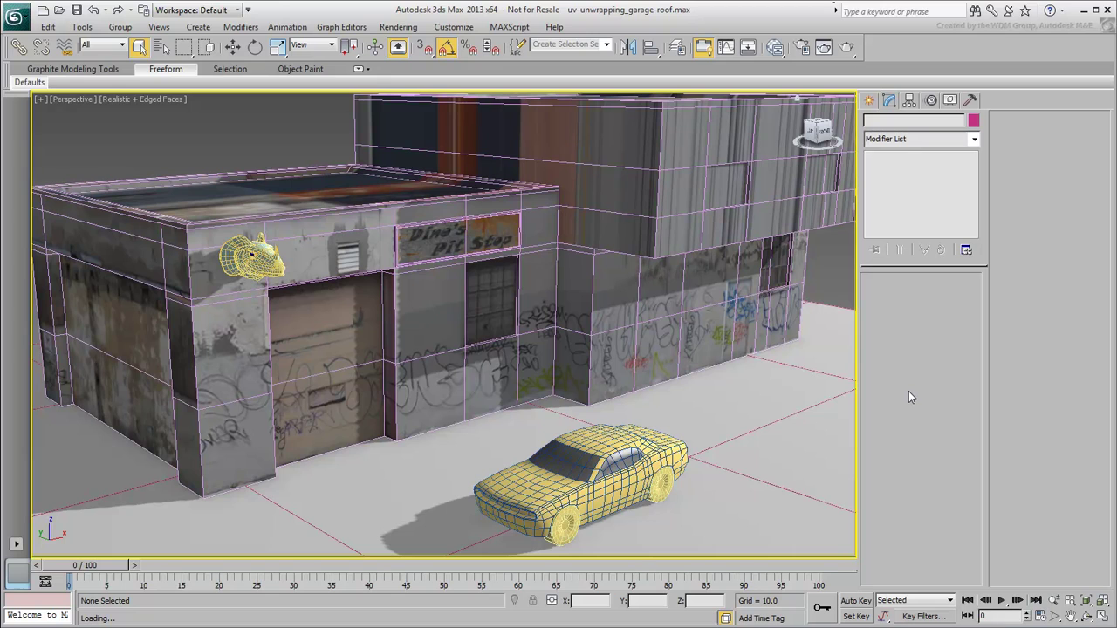
- Select the garage building and isolate it from the rest of the scene
{"action": "left_click", "coordinate": [602, 303]}
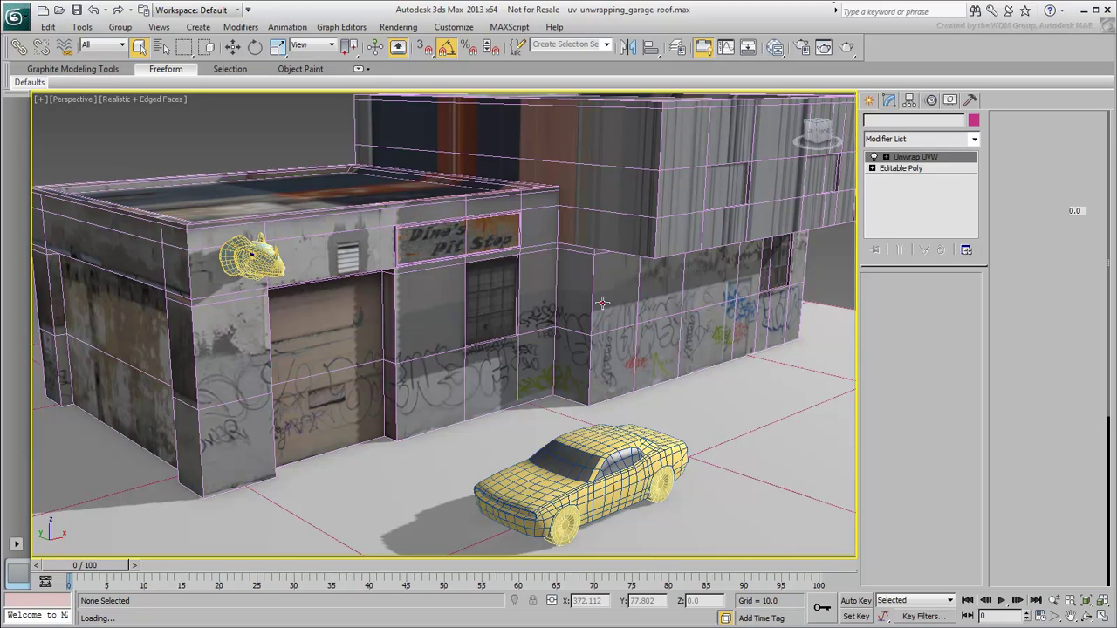
{"action": "right_click", "coordinate": [602, 303]}
{"action": "left_click", "coordinate": [636, 193]}
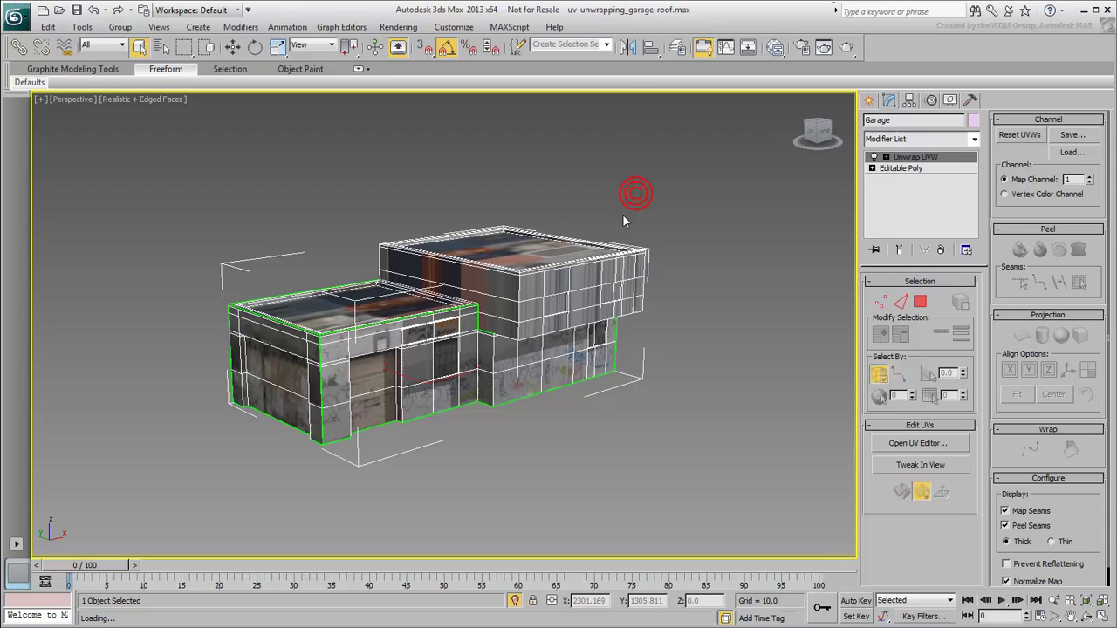
- In face sub-object mode, select the two window faces on the upper storey's front wall and grow the selection across the wall
{"action": "middle_click_drag", "start_coordinate": [651, 367], "coordinate": [619, 346], "text": "alt"}
{"action": "scroll", "coordinate": [618, 346], "scroll_direction": "up", "scroll_amount": 5}
{"action": "left_click", "coordinate": [920, 303]}
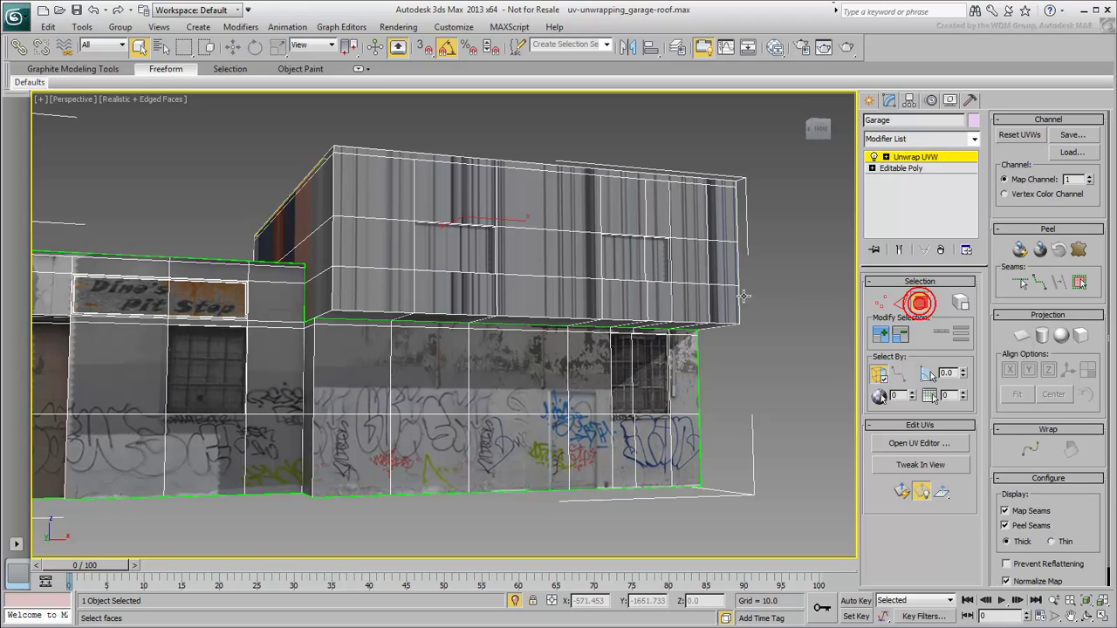
{"action": "left_click", "coordinate": [474, 262]}
{"action": "left_click", "coordinate": [637, 255], "text": "ctrl"}
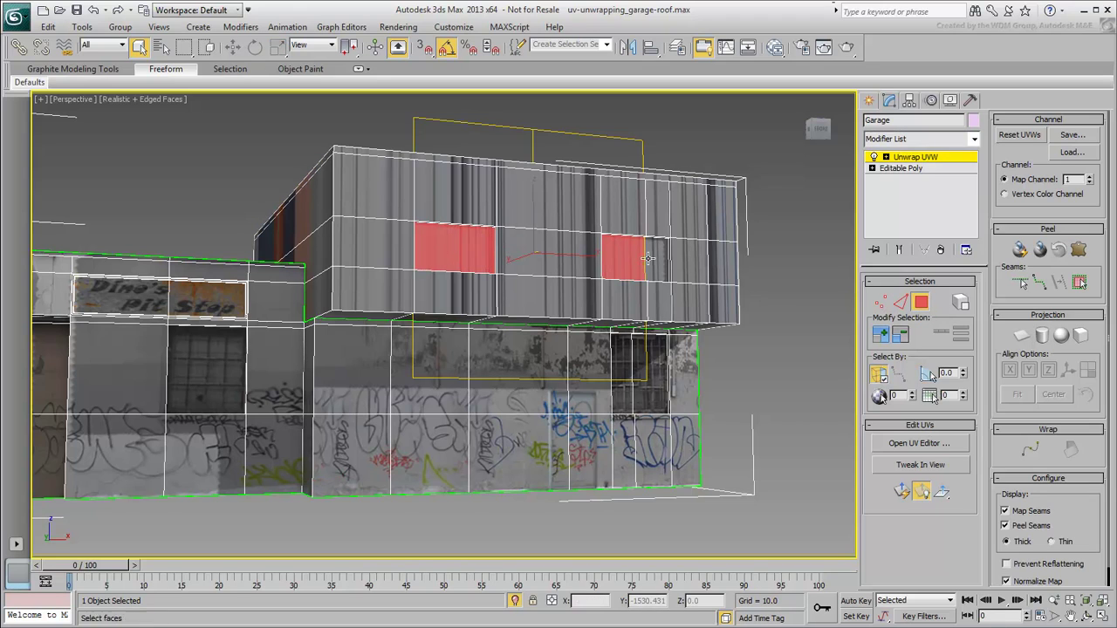
{"action": "left_click", "coordinate": [879, 336]}
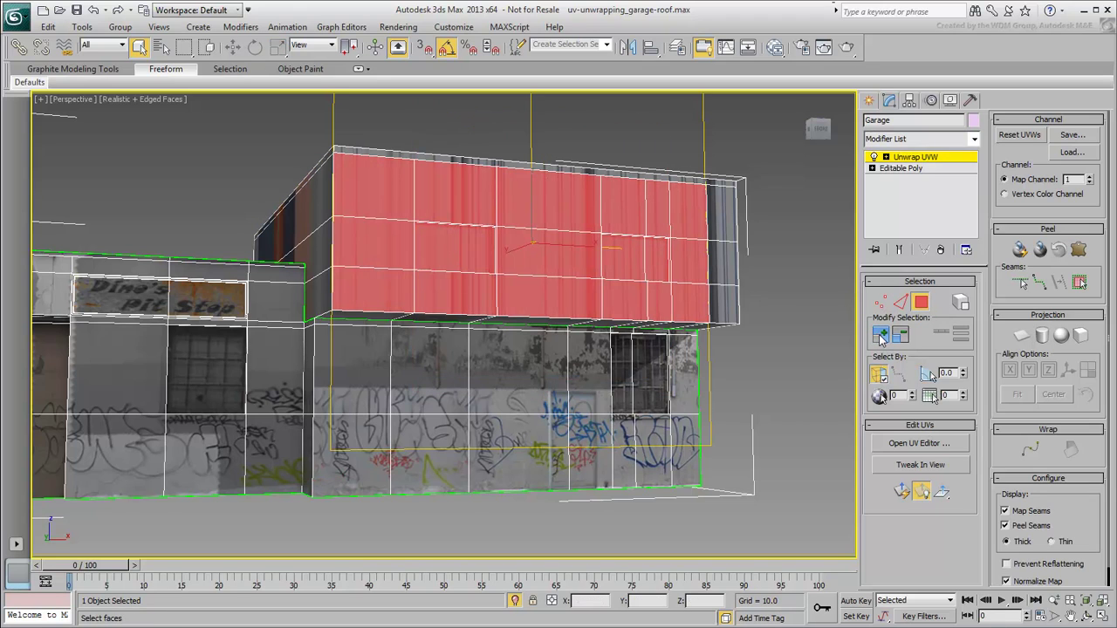
- Add the wall's remaining end-column faces and the overhang's underside faces to the selection
{"action": "left_click", "coordinate": [720, 219], "text": "ctrl"}
{"action": "left_click", "coordinate": [733, 267], "text": "ctrl"}
{"action": "left_click", "coordinate": [727, 302], "text": "ctrl"}
{"action": "middle_click_drag", "start_coordinate": [726, 305], "coordinate": [701, 280], "text": "alt"}
{"action": "left_click", "coordinate": [706, 367], "text": "ctrl"}
{"action": "left_click", "coordinate": [675, 358], "text": "ctrl"}
{"action": "left_click", "coordinate": [644, 352], "text": "ctrl"}
{"action": "left_click", "coordinate": [608, 342], "text": "ctrl"}
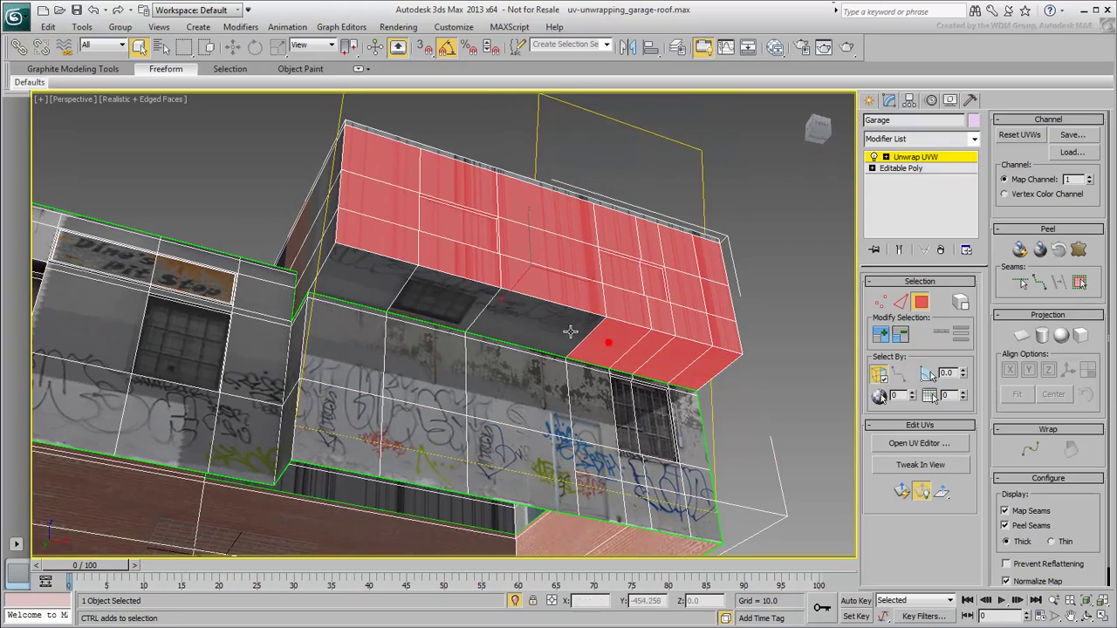
{"action": "middle_click_drag", "start_coordinate": [569, 332], "coordinate": [595, 361], "text": "alt"}
{"action": "key", "text": "F3"}
{"action": "key", "text": "F3"}
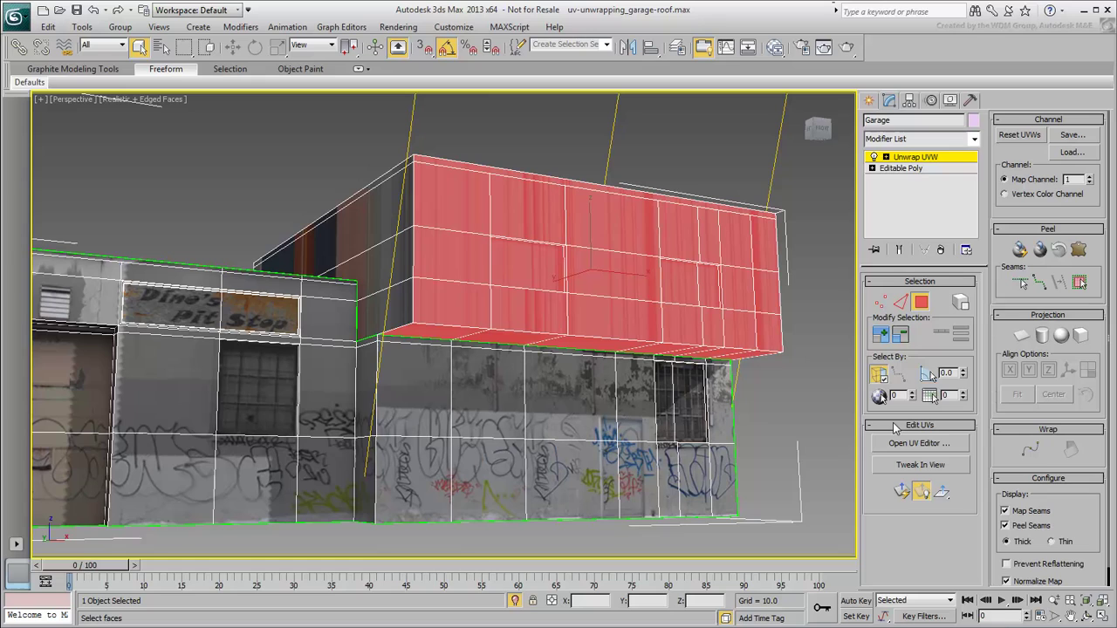
- Open the UV editor and apply a planar projection to the selected upper-wall and underside faces
{"action": "left_click", "coordinate": [919, 443]}
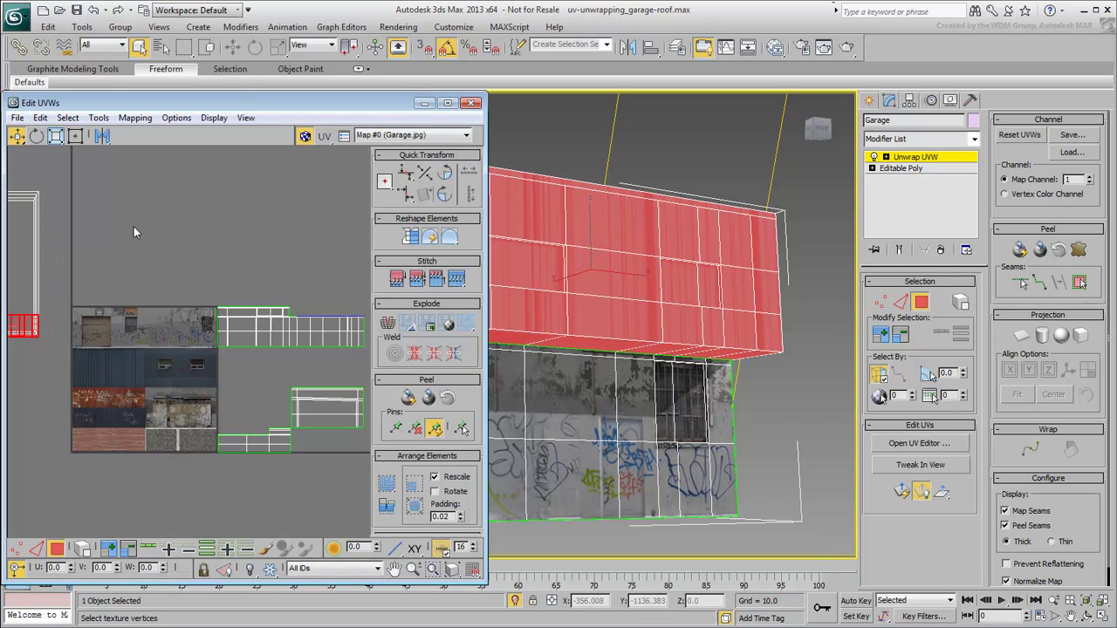
{"action": "middle_click_drag", "start_coordinate": [134, 232], "coordinate": [208, 231]}
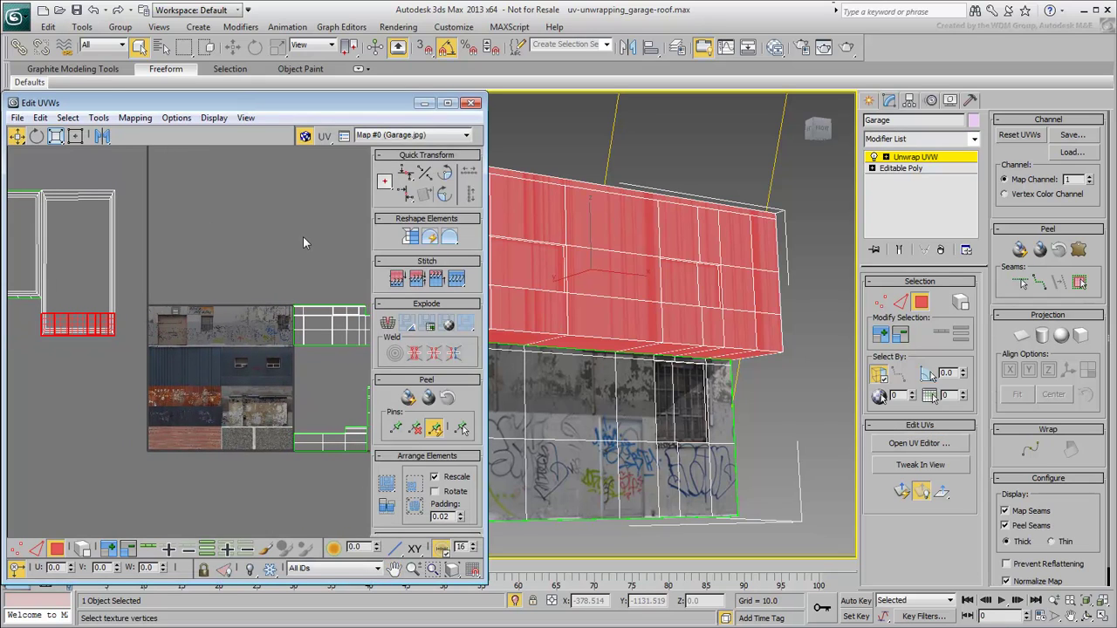
{"action": "left_click", "coordinate": [1021, 337]}
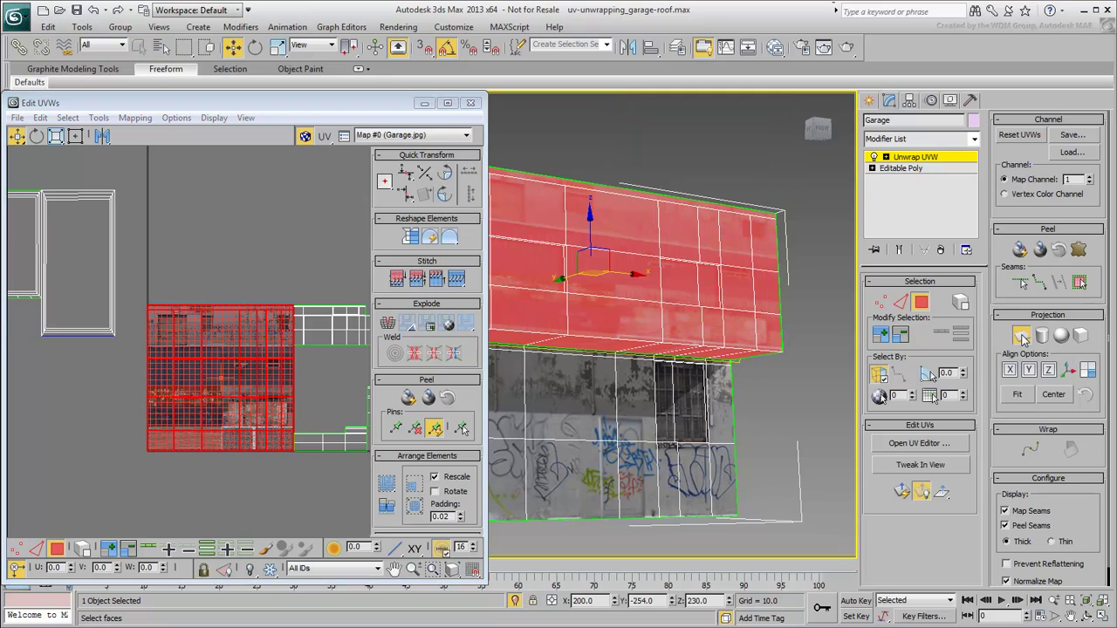
{"action": "mouse_move", "coordinate": [735, 326]}
{"action": "middle_mouse_down", "text": "alt"}
{"action": "mouse_move", "coordinate": [555, 347]}
{"action": "mouse_move", "coordinate": [736, 367]}
{"action": "mouse_move", "coordinate": [705, 370]}
{"action": "mouse_move", "coordinate": [676, 349]}
{"action": "middle_mouse_up", "text": "alt"}
{"action": "key", "text": "F3"}
{"action": "middle_click_drag", "start_coordinate": [281, 397], "coordinate": [171, 373]}
{"action": "left_click", "coordinate": [1022, 337]}
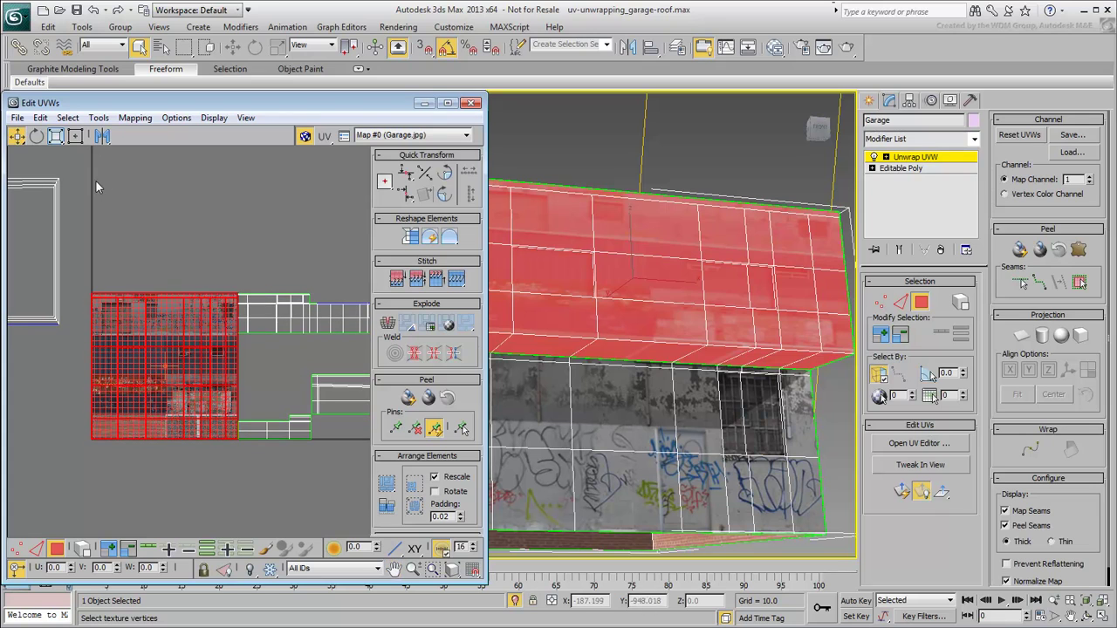
- Scale the projected UVs in Freeform mode to about the width of the blue wall panel with windows in the texture
{"action": "left_click", "coordinate": [75, 135]}
{"action": "scroll", "coordinate": [172, 378], "scroll_direction": "up", "scroll_amount": 5}
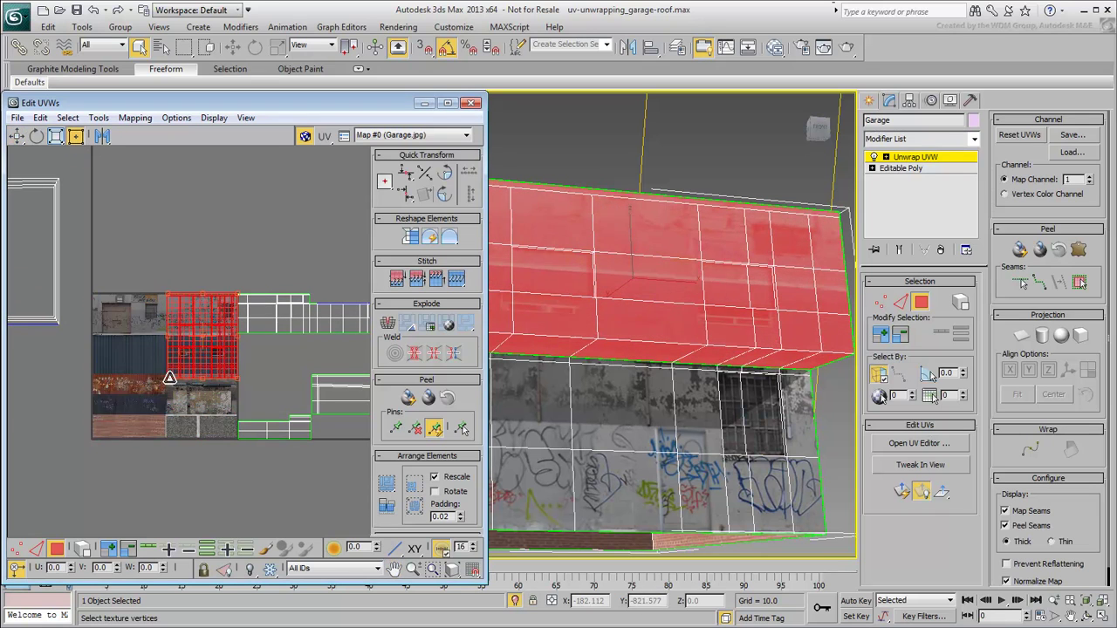
{"action": "key", "text": "F2"}
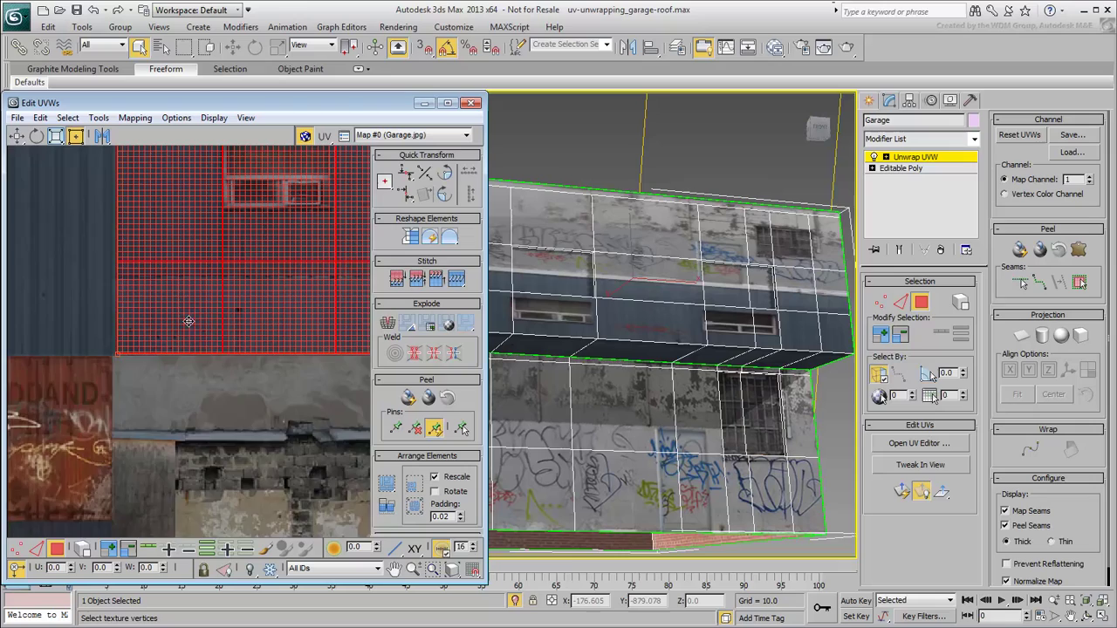
{"action": "middle_click_drag", "start_coordinate": [187, 320], "coordinate": [113, 407]}
{"action": "scroll", "coordinate": [112, 407], "scroll_direction": "down", "scroll_amount": 5}
- Move the UV cluster down onto the blue windowed wall panel and align its upper edge with the panel's light trim
{"action": "left_click_drag", "start_coordinate": [303, 228], "coordinate": [302, 342]}
{"action": "scroll", "coordinate": [302, 342], "scroll_direction": "up", "scroll_amount": 5}
{"action": "left_click_drag", "start_coordinate": [291, 269], "coordinate": [292, 280]}
{"action": "scroll", "coordinate": [179, 324], "scroll_direction": "down", "scroll_amount": 5}
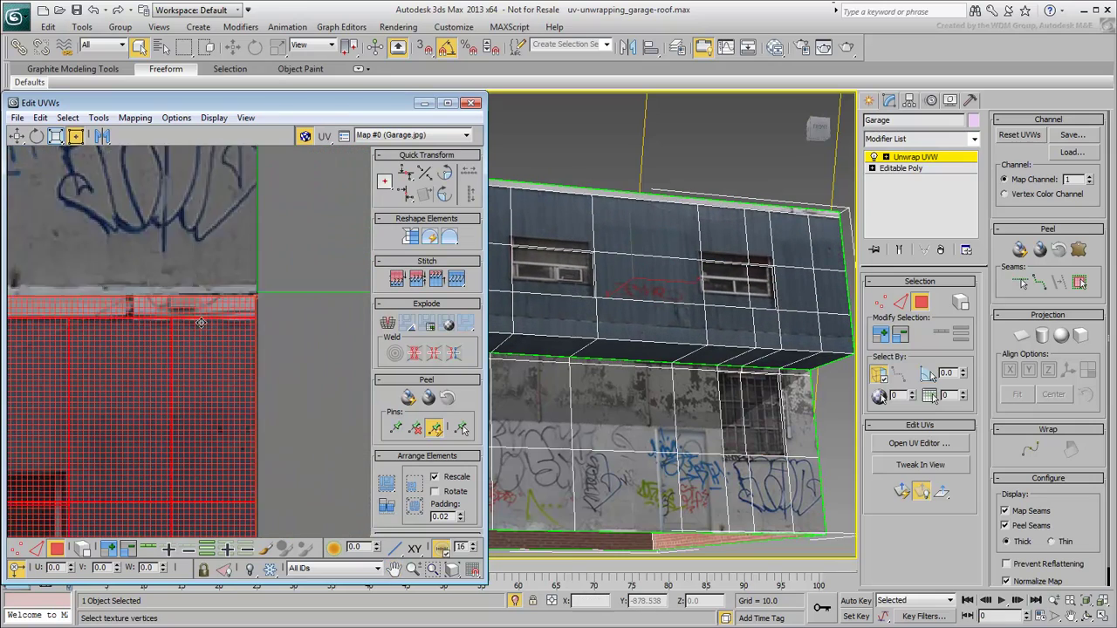
{"action": "middle_click_drag", "start_coordinate": [139, 305], "coordinate": [340, 289]}
{"action": "middle_click_drag", "start_coordinate": [52, 319], "coordinate": [262, 337]}
{"action": "scroll", "coordinate": [258, 329], "scroll_direction": "up", "scroll_amount": 3}
{"action": "scroll", "coordinate": [260, 336], "scroll_direction": "down", "scroll_amount": 5}
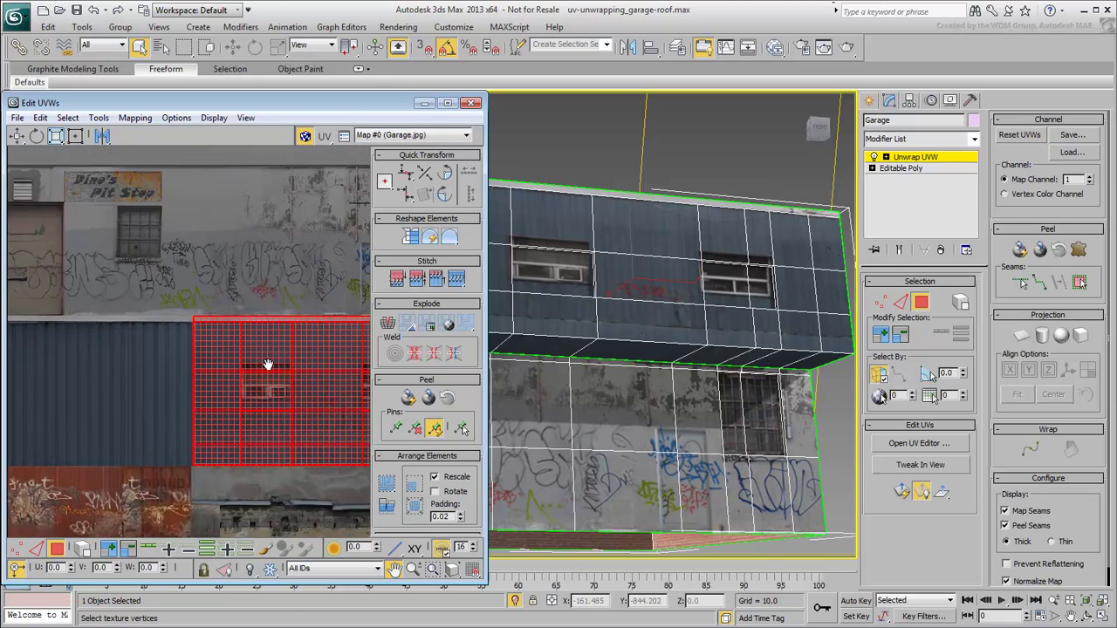
- In vertex mode, adjust the horizontal UV vertex rows to line up with the windows, raising the window-head row to the frame's upper edge
{"action": "middle_click_drag", "start_coordinate": [347, 389], "coordinate": [203, 373]}
{"action": "middle_click_drag", "start_coordinate": [641, 305], "coordinate": [754, 380]}
{"action": "left_click", "coordinate": [17, 550], "text": "ctrl"}
{"action": "left_click_drag", "start_coordinate": [24, 265], "coordinate": [312, 414], "text": "alt"}
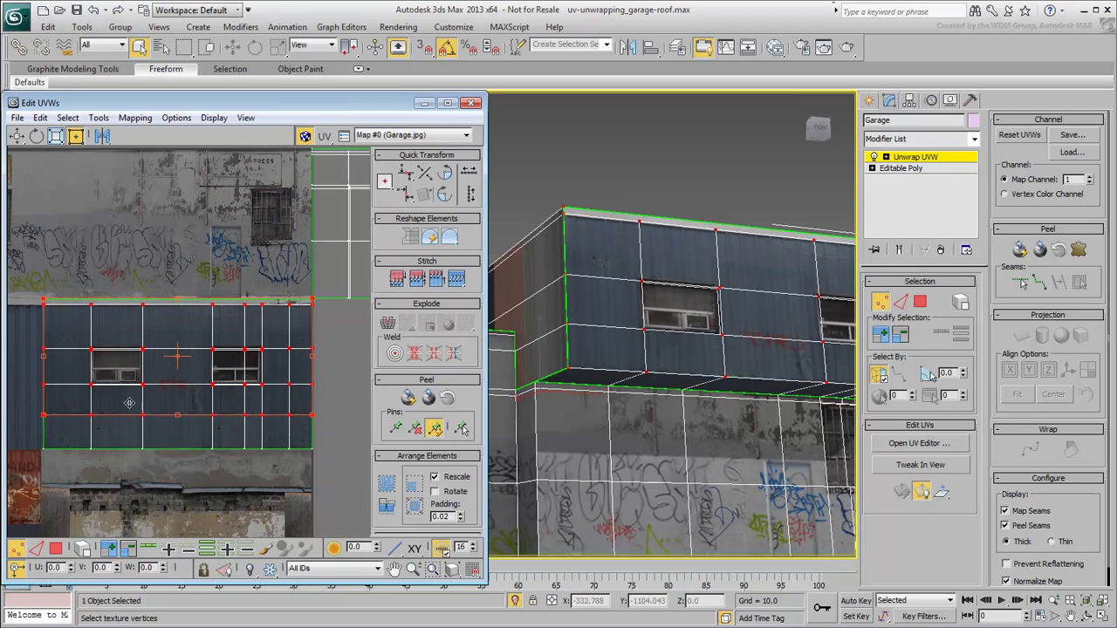
{"action": "scroll", "coordinate": [96, 381], "scroll_direction": "up", "scroll_amount": 3}
{"action": "scroll", "coordinate": [126, 384], "scroll_direction": "down", "scroll_amount": 2}
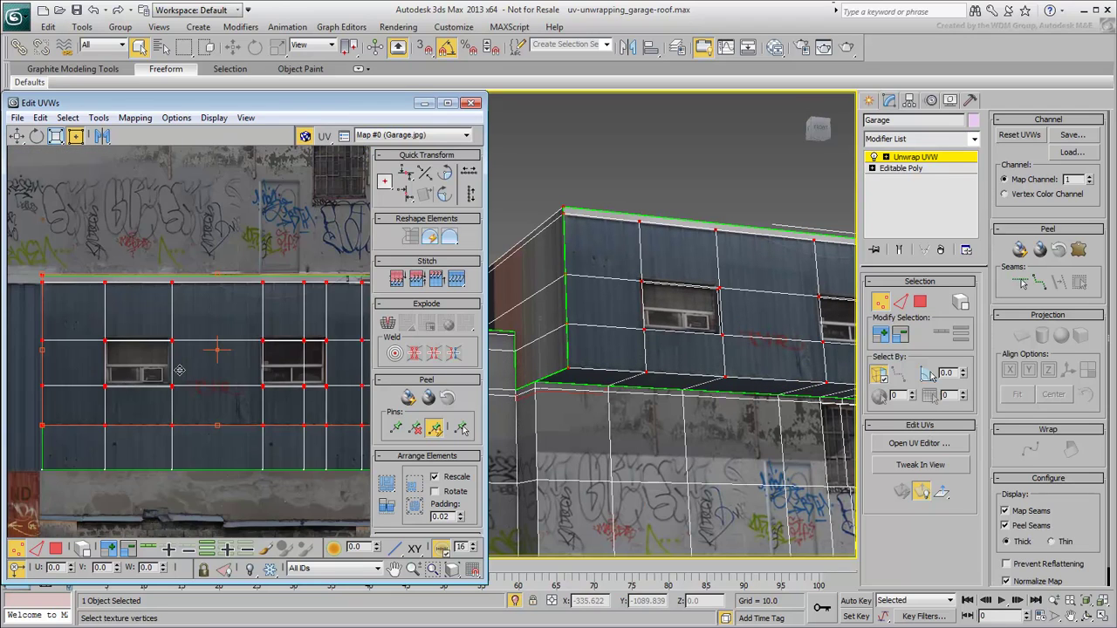
{"action": "scroll", "coordinate": [174, 373], "scroll_direction": "down", "scroll_amount": 1}
{"action": "left_click_drag", "start_coordinate": [369, 362], "coordinate": [369, 362]}
{"action": "scroll", "coordinate": [268, 356], "scroll_direction": "up", "scroll_amount": 6}
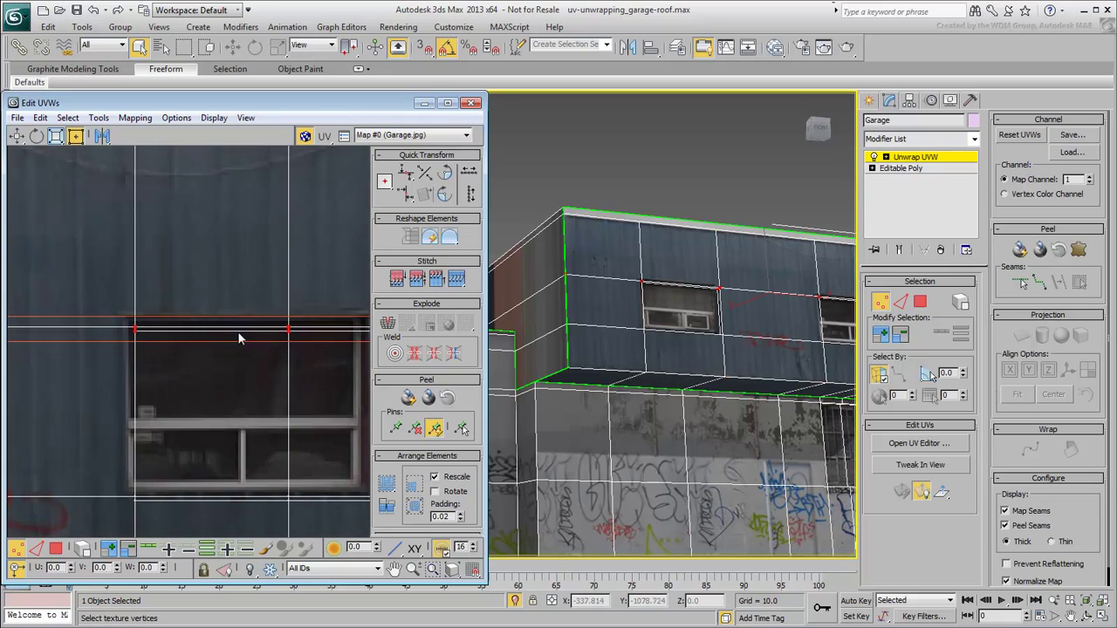
{"action": "left_click_drag", "start_coordinate": [240, 331], "coordinate": [240, 316]}
- Shift the vertical UV vertex columns beside the first window to match the window's sides in the texture
{"action": "scroll", "coordinate": [207, 363], "scroll_direction": "down", "scroll_amount": 5}
{"action": "scroll", "coordinate": [207, 374], "scroll_direction": "down", "scroll_amount": 2}
{"action": "scroll", "coordinate": [168, 357], "scroll_direction": "up", "scroll_amount": 4}
{"action": "middle_click_drag", "start_coordinate": [84, 366], "coordinate": [155, 383]}
{"action": "left_click_drag", "start_coordinate": [216, 484], "coordinate": [213, 484]}
{"action": "scroll", "coordinate": [219, 366], "scroll_direction": "up", "scroll_amount": 6}
{"action": "left_click_drag", "start_coordinate": [228, 417], "coordinate": [220, 418]}
- Fit the UV vertex columns around the second window to its frame in the texture, then clear the selection
{"action": "scroll", "coordinate": [242, 417], "scroll_direction": "down", "scroll_amount": 7}
{"action": "middle_click_drag", "start_coordinate": [342, 417], "coordinate": [225, 418]}
{"action": "scroll", "coordinate": [209, 401], "scroll_direction": "up", "scroll_amount": 2}
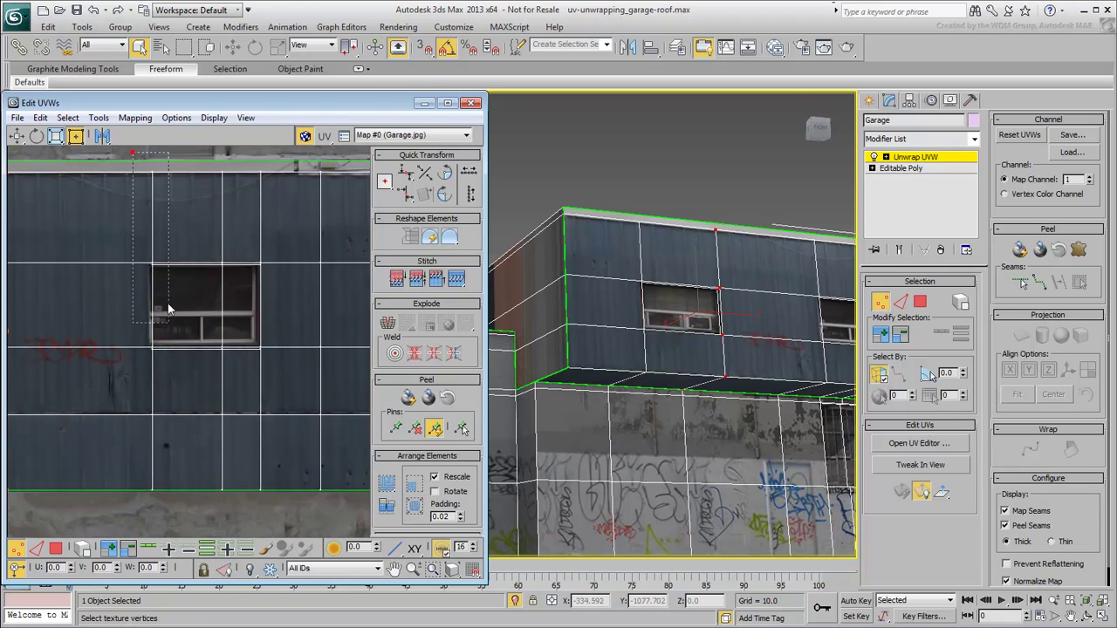
{"action": "left_click_drag", "start_coordinate": [218, 537], "coordinate": [220, 534]}
{"action": "left_click_drag", "start_coordinate": [151, 492], "coordinate": [148, 491]}
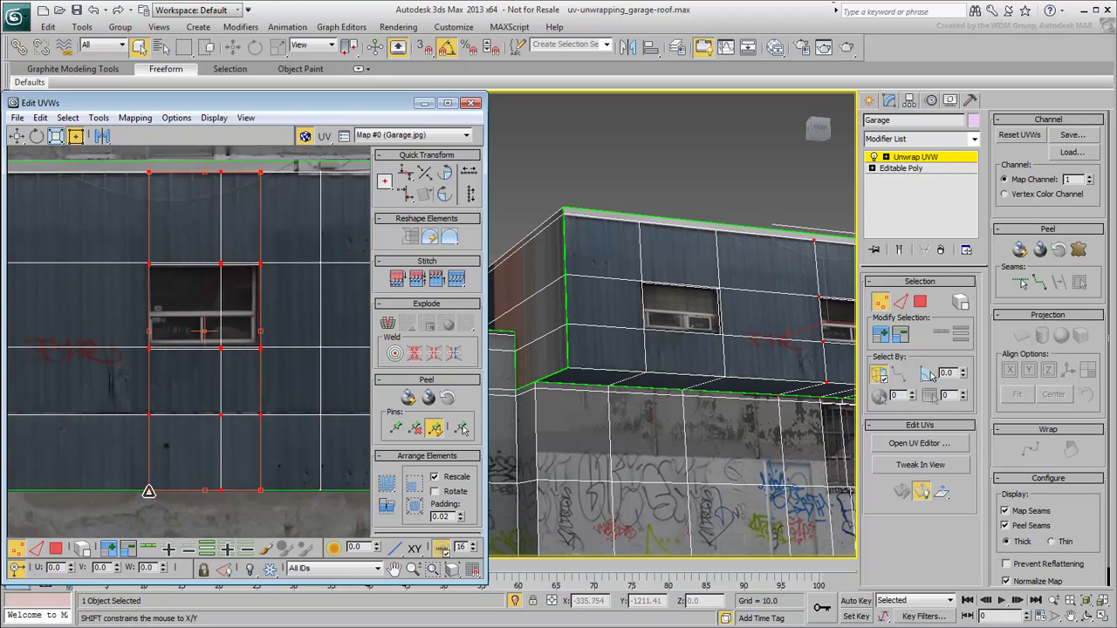
{"action": "scroll", "coordinate": [274, 454], "scroll_direction": "down", "scroll_amount": 3}
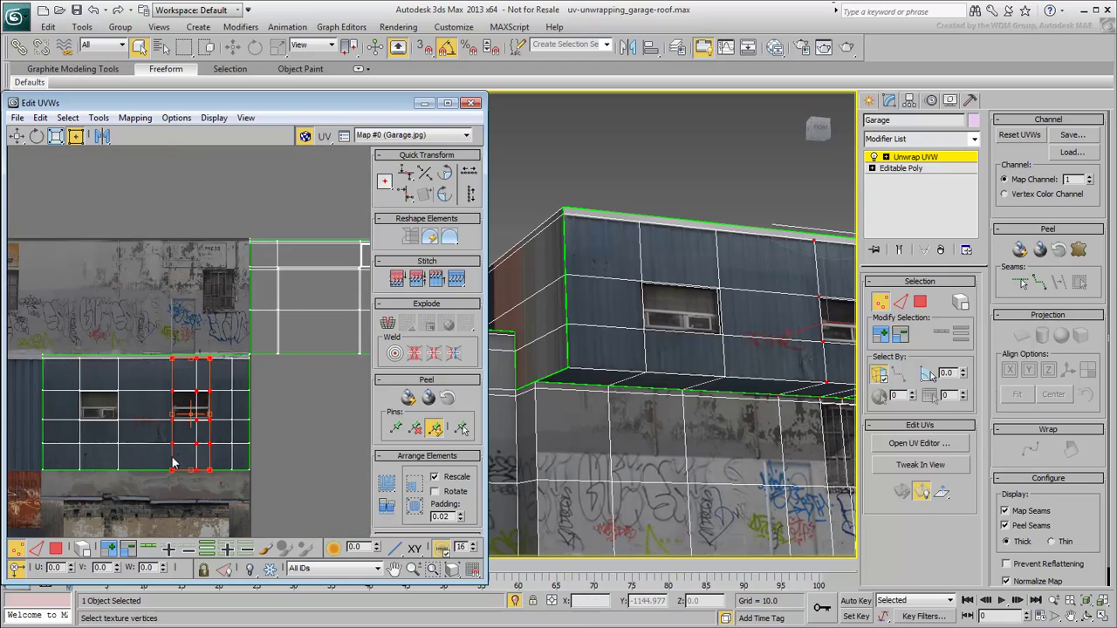
{"action": "left_click", "coordinate": [331, 431]}
{"action": "middle_click_drag", "start_coordinate": [294, 438], "coordinate": [270, 436]}
- Select the first window's UV face and shrink it slightly to fit inside the window frame in the texture
{"action": "scroll", "coordinate": [131, 395], "scroll_direction": "up", "scroll_amount": 6}
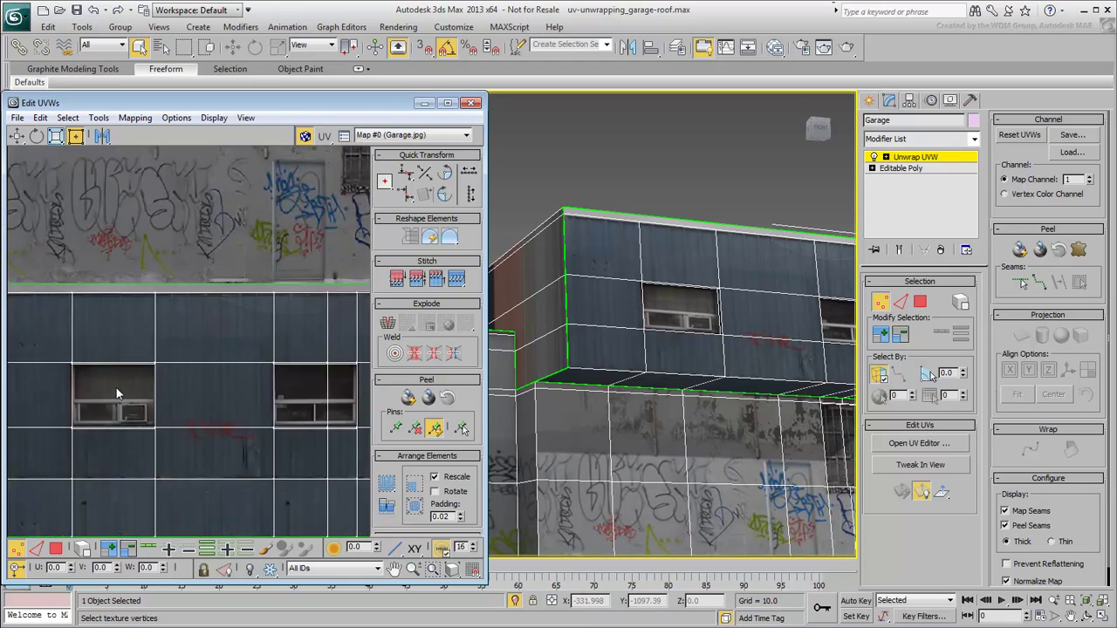
{"action": "left_click", "coordinate": [56, 548]}
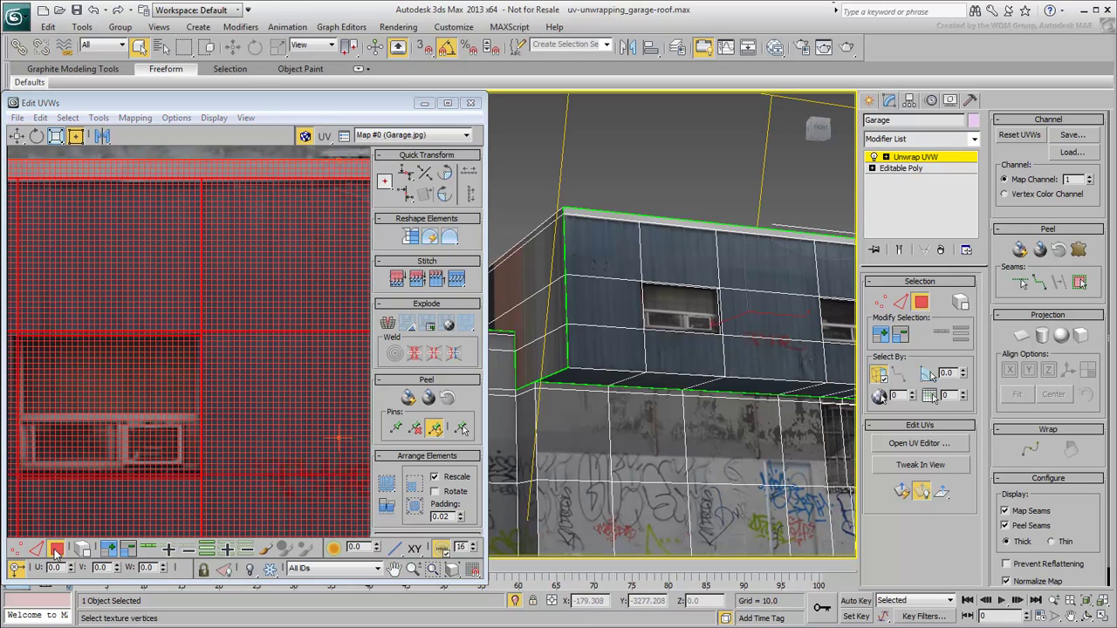
{"action": "left_click", "coordinate": [189, 151]}
{"action": "left_click", "coordinate": [113, 398]}
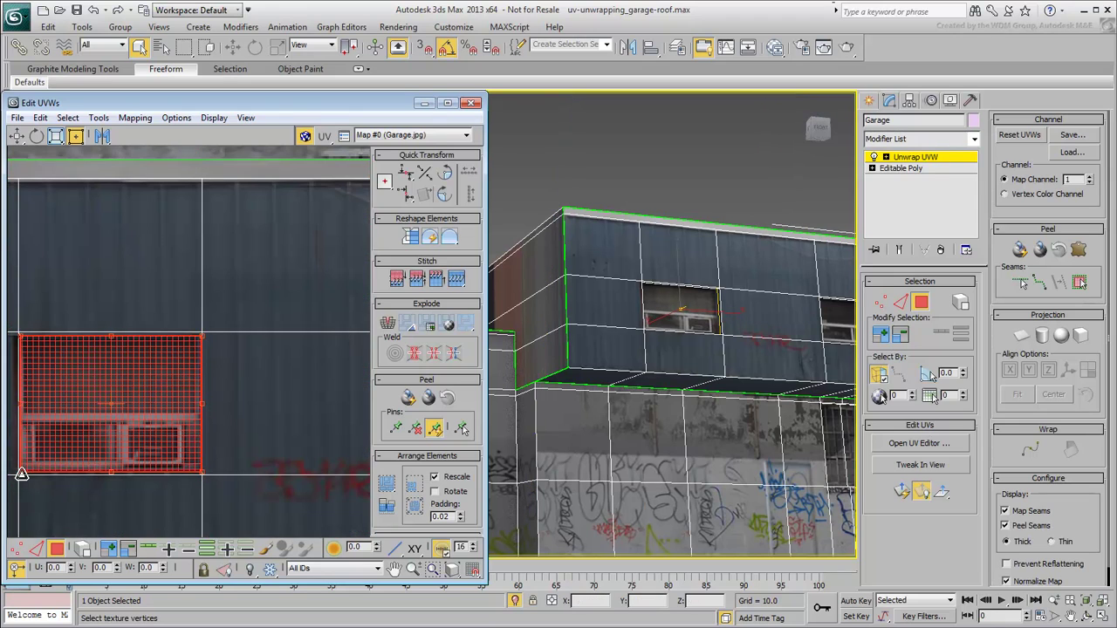
{"action": "left_click_drag", "start_coordinate": [22, 473], "coordinate": [25, 472]}
{"action": "left_click_drag", "start_coordinate": [203, 473], "coordinate": [201, 473]}
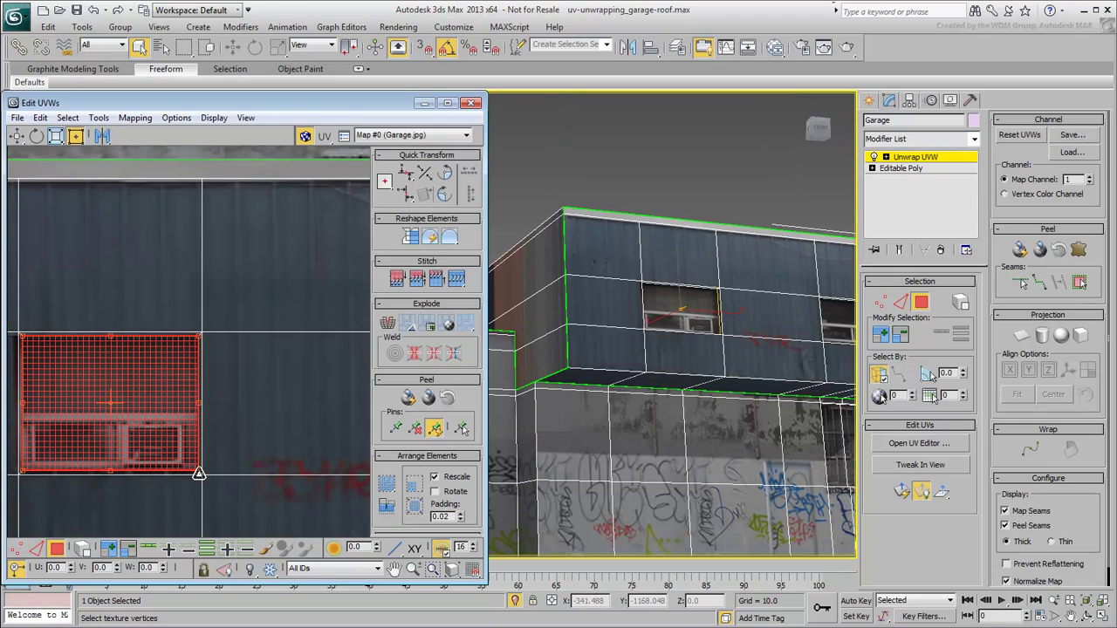
- Select both UV faces of the second window and scale them slightly to fit its frame in the texture
{"action": "scroll", "coordinate": [284, 436], "scroll_direction": "down", "scroll_amount": 3}
{"action": "middle_click_drag", "start_coordinate": [284, 436], "coordinate": [82, 459]}
{"action": "scroll", "coordinate": [267, 456], "scroll_direction": "up", "scroll_amount": 3}
{"action": "left_click", "coordinate": [185, 450]}
{"action": "left_click", "coordinate": [263, 451], "text": "ctrl"}
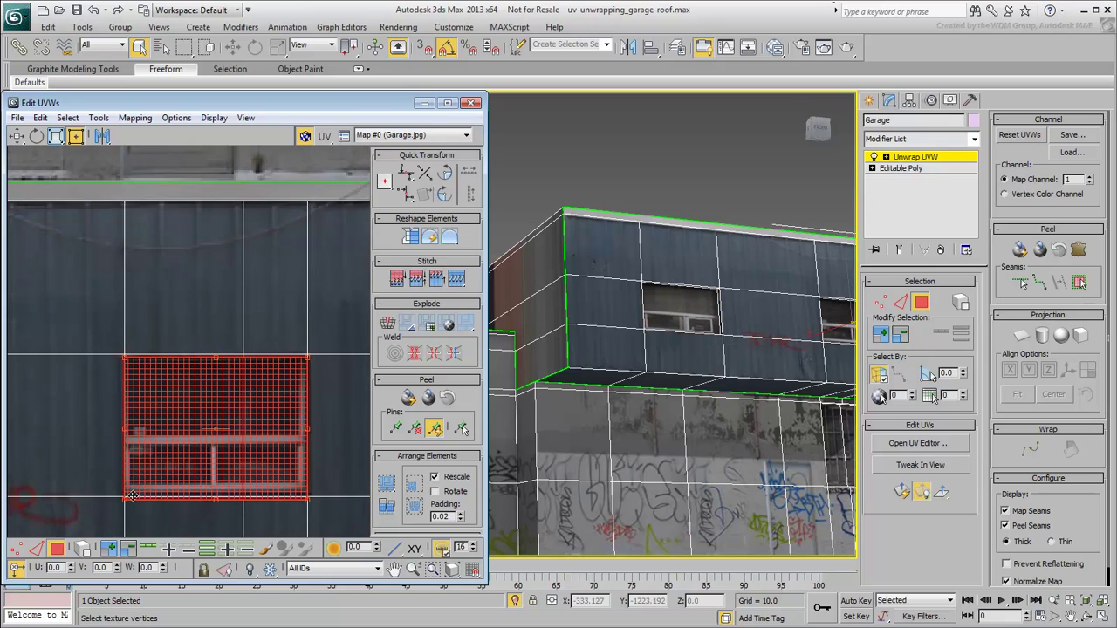
{"action": "left_click_drag", "start_coordinate": [132, 495], "coordinate": [129, 495]}
{"action": "left_click_drag", "start_coordinate": [307, 494], "coordinate": [305, 492]}
- Deselect the window faces and examine the textured upper front wall in the UV editor and the viewport
{"action": "scroll", "coordinate": [303, 492], "scroll_direction": "down", "scroll_amount": 3}
{"action": "middle_click_drag", "start_coordinate": [226, 499], "coordinate": [231, 434]}
{"action": "left_click", "coordinate": [163, 240]}
{"action": "scroll", "coordinate": [292, 406], "scroll_direction": "down", "scroll_amount": 2}
{"action": "middle_click_drag", "start_coordinate": [293, 407], "coordinate": [169, 400]}
{"action": "scroll", "coordinate": [168, 401], "scroll_direction": "down", "scroll_amount": 2}
{"action": "mouse_move", "coordinate": [705, 431]}
{"action": "middle_mouse_down", "text": "alt"}
{"action": "mouse_move", "coordinate": [663, 384]}
{"action": "mouse_move", "coordinate": [643, 407]}
{"action": "mouse_move", "coordinate": [718, 419]}
{"action": "middle_mouse_up", "text": "alt"}
{"action": "scroll", "coordinate": [719, 419], "scroll_direction": "down", "scroll_amount": 5}
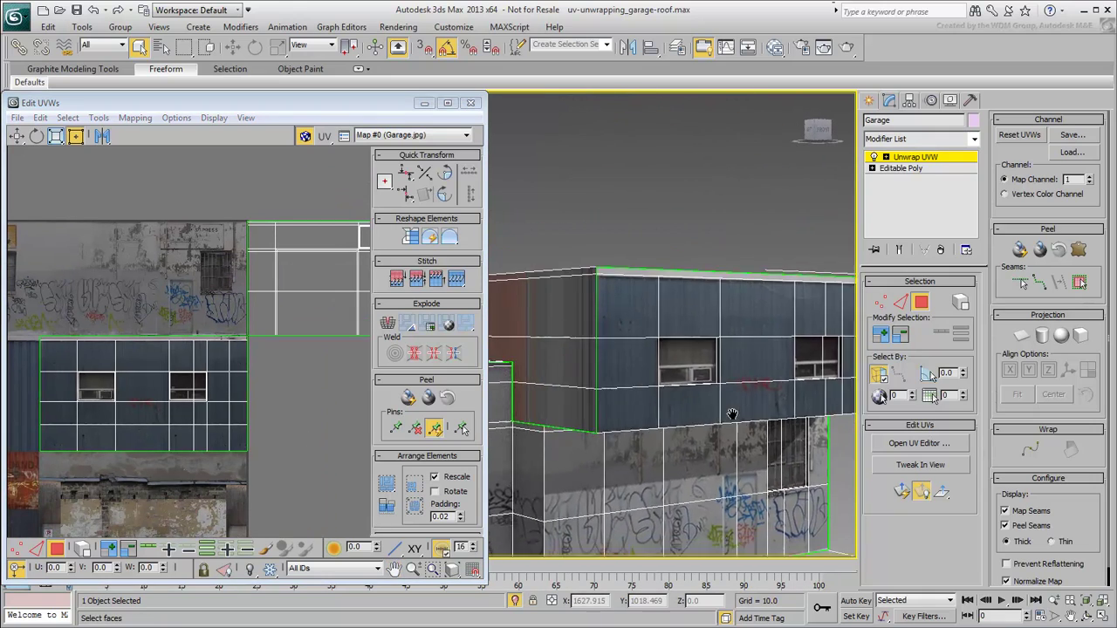
- Select all of the upper front wall's UVs and offset them one full tile in U, clear of the texture
{"action": "scroll", "coordinate": [255, 443], "scroll_direction": "down", "scroll_amount": 3}
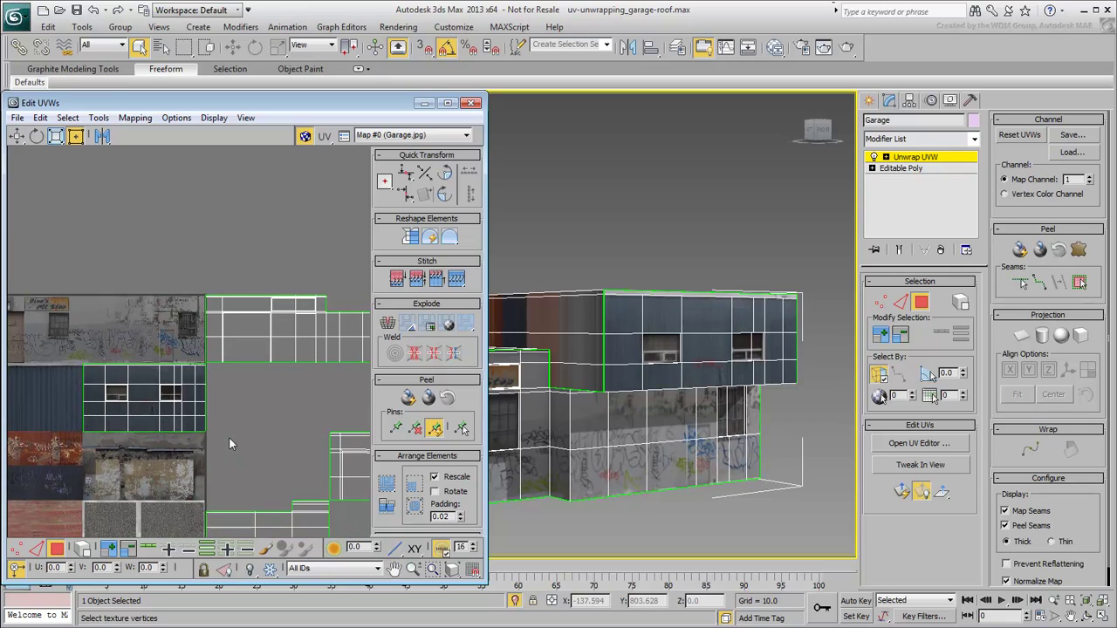
{"action": "left_click_drag", "start_coordinate": [67, 335], "coordinate": [199, 449]}
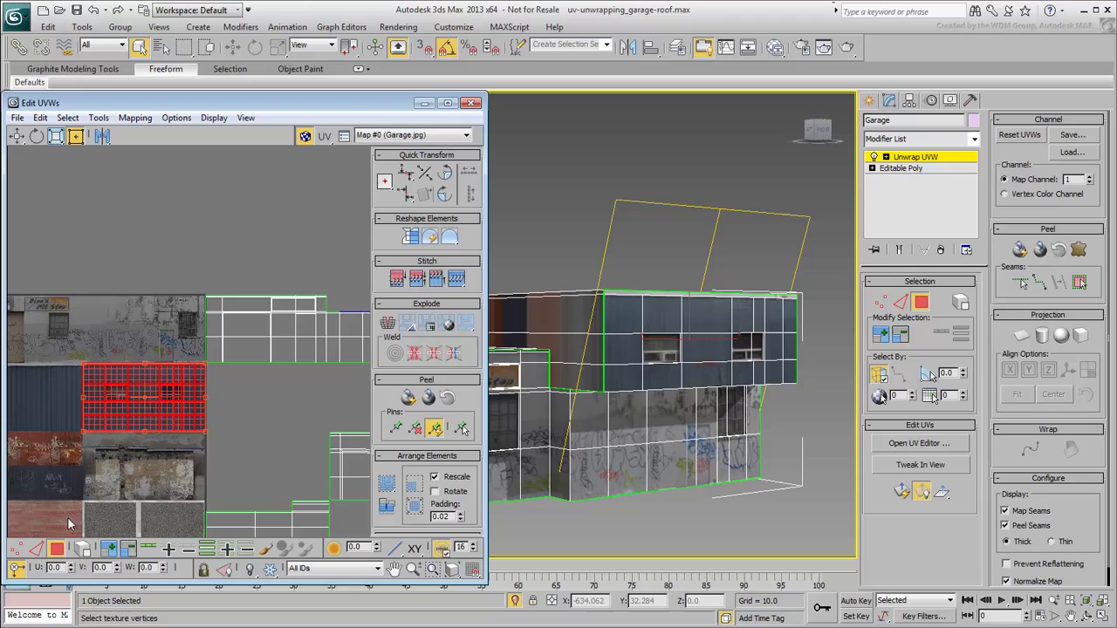
{"action": "left_click_drag", "start_coordinate": [70, 567], "coordinate": [73, 499]}
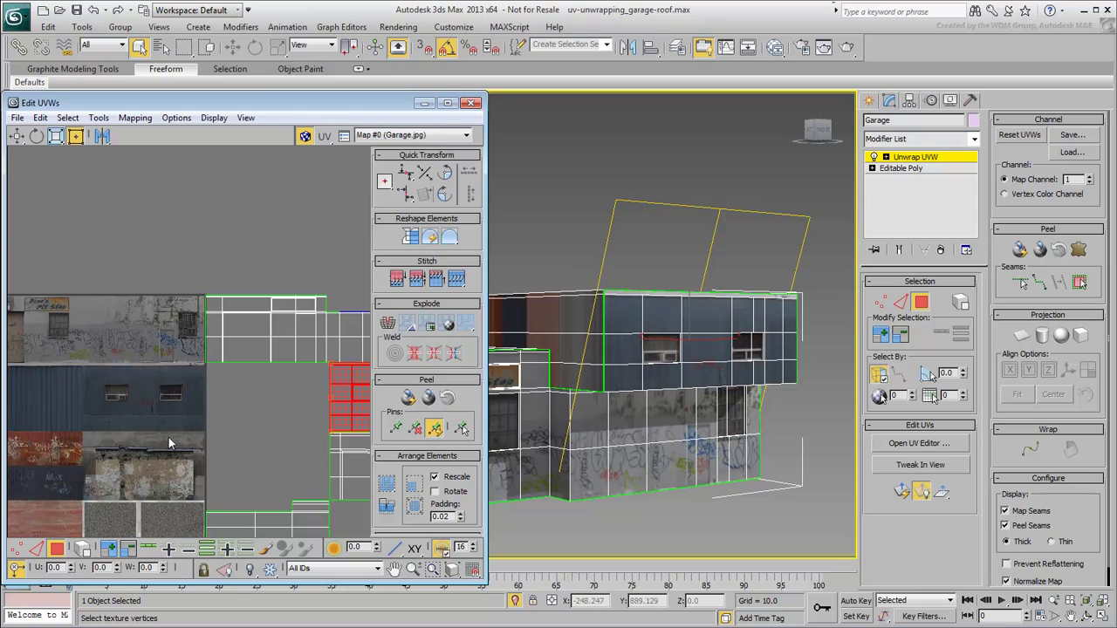
- Select all face rows of the upper storey's side wall above the brick wall
{"action": "mouse_move", "coordinate": [698, 404]}
{"action": "middle_mouse_down", "text": "alt"}
{"action": "mouse_move", "coordinate": [593, 434]}
{"action": "mouse_move", "coordinate": [695, 389]}
{"action": "middle_mouse_up", "text": "alt"}
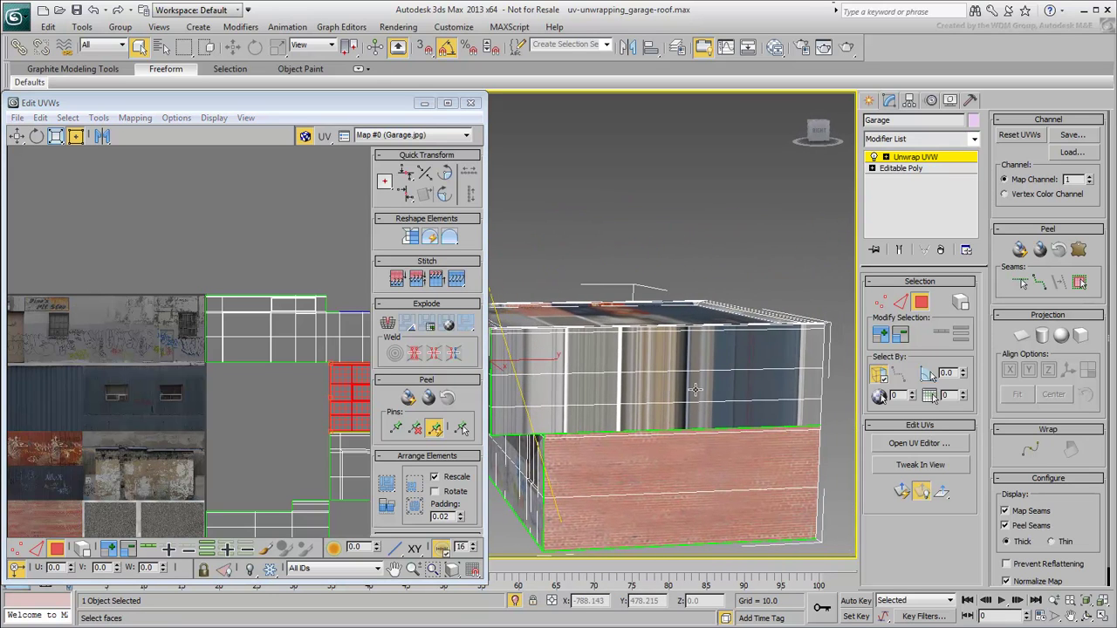
{"action": "left_click", "coordinate": [747, 352]}
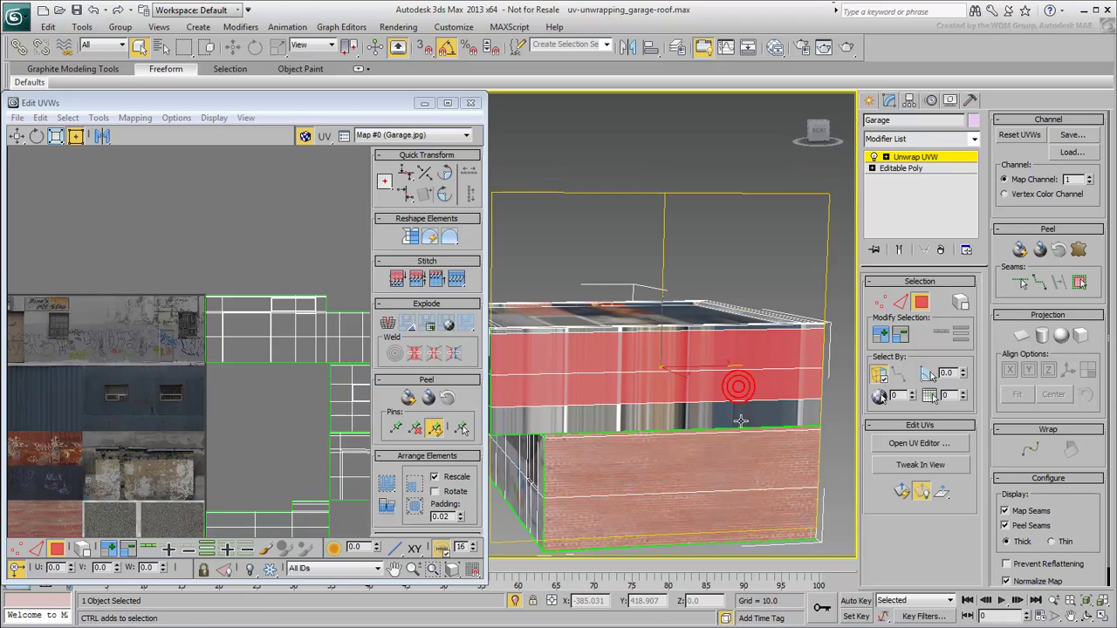
{"action": "middle_click_drag", "start_coordinate": [738, 387], "coordinate": [624, 362], "text": "alt"}
{"action": "middle_click_drag", "start_coordinate": [804, 435], "coordinate": [744, 428]}
- Apply a planar projection aligned to X to the selected upper side-wall faces
{"action": "scroll", "coordinate": [162, 408], "scroll_direction": "down", "scroll_amount": 3}
{"action": "middle_click_drag", "start_coordinate": [661, 409], "coordinate": [711, 434], "text": "alt"}
{"action": "scroll", "coordinate": [693, 439], "scroll_direction": "down", "scroll_amount": 4}
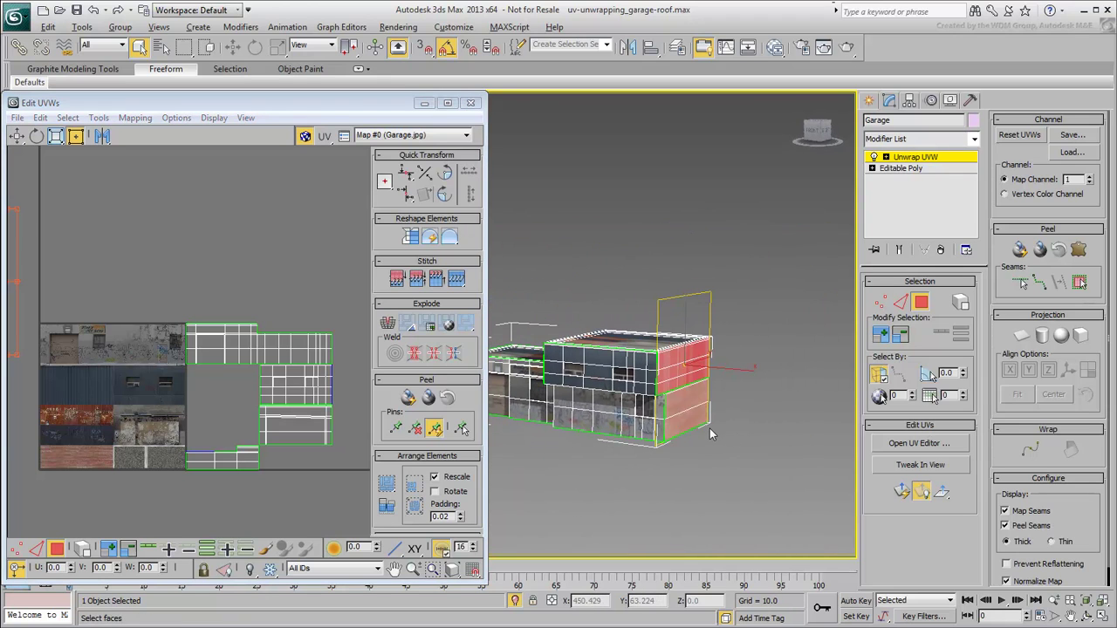
{"action": "left_click", "coordinate": [1019, 337]}
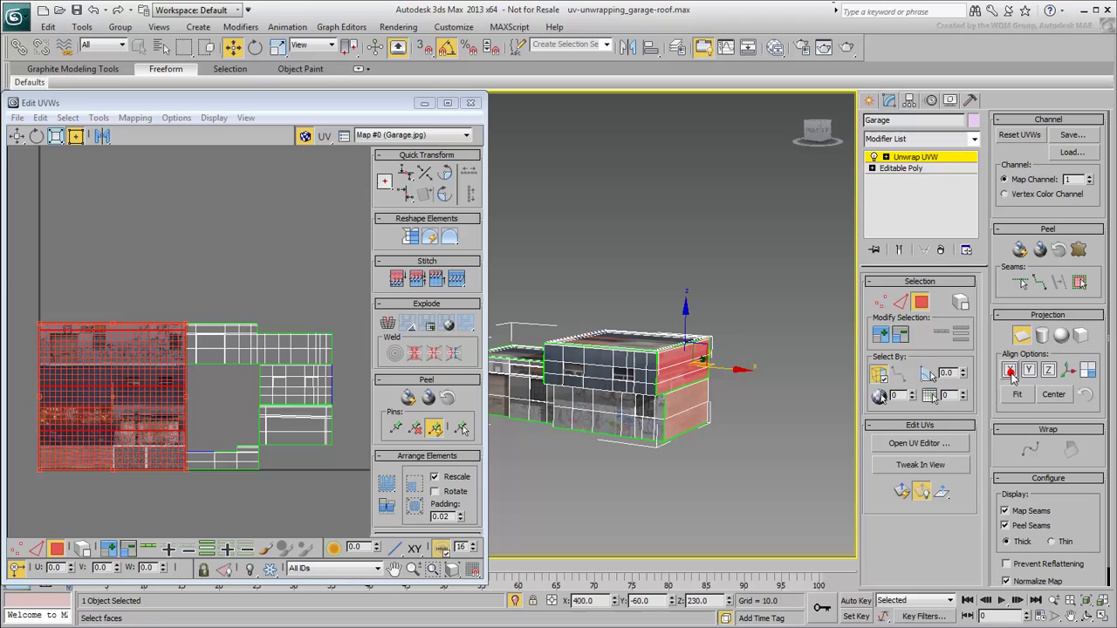
{"action": "left_click", "coordinate": [1021, 336]}
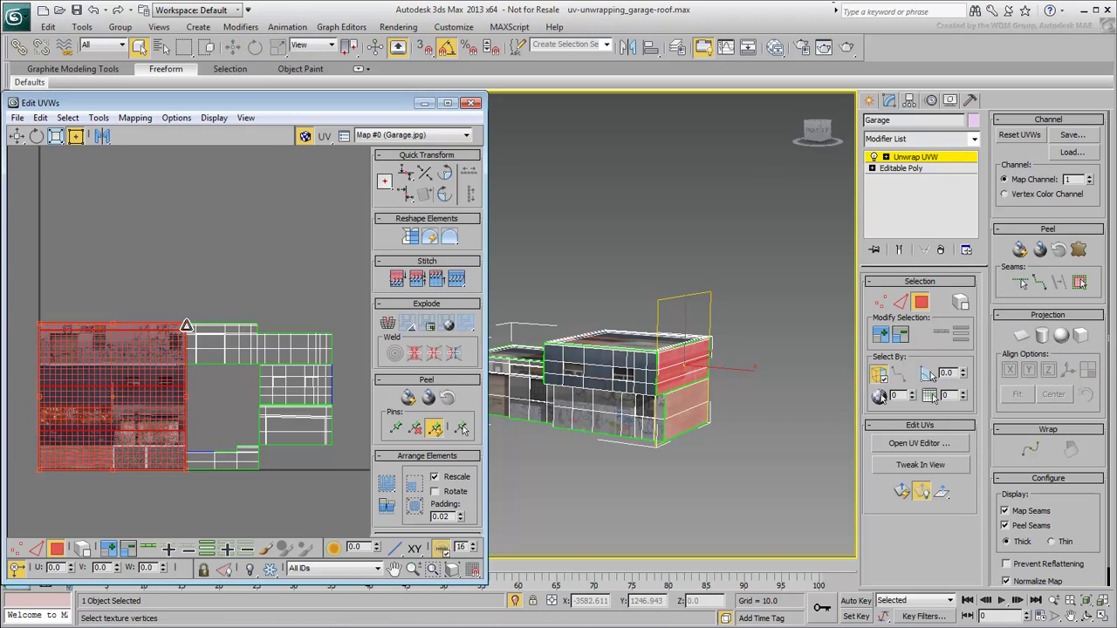
- Scale down the upper side wall's UVs and raise their lower edge to the bottom of the dark graffiti strip above the brick texture
{"action": "left_click_drag", "start_coordinate": [186, 325], "coordinate": [108, 433]}
{"action": "middle_click_drag", "start_coordinate": [674, 382], "coordinate": [660, 354], "text": "alt"}
{"action": "scroll", "coordinate": [677, 404], "scroll_direction": "up", "scroll_amount": 6}
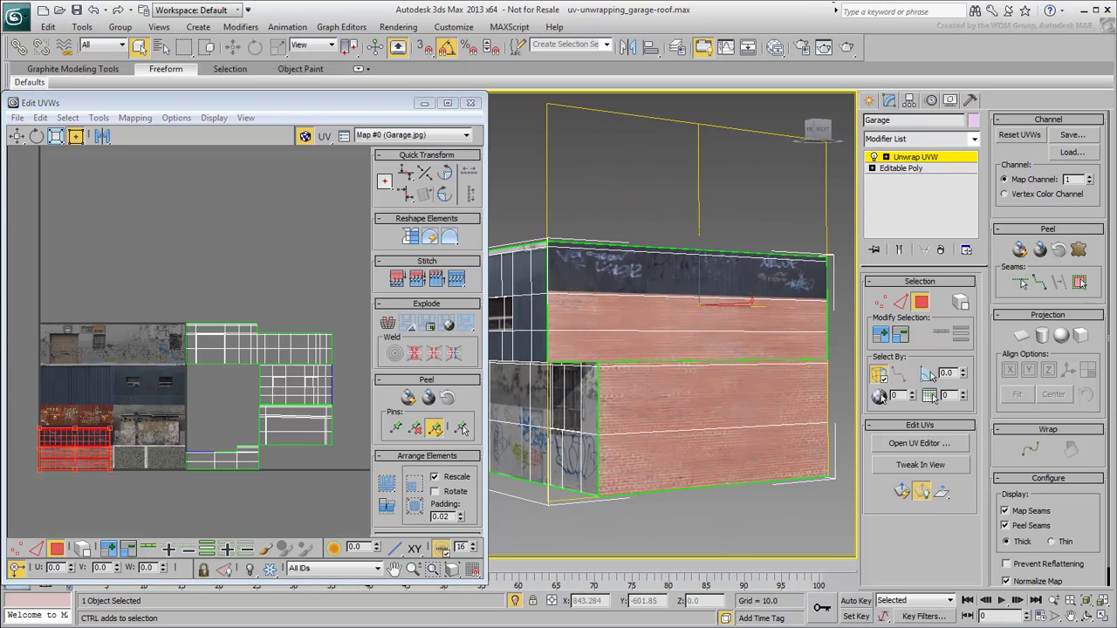
{"action": "middle_click_drag", "start_coordinate": [94, 475], "coordinate": [237, 428]}
{"action": "scroll", "coordinate": [237, 428], "scroll_direction": "up", "scroll_amount": 4}
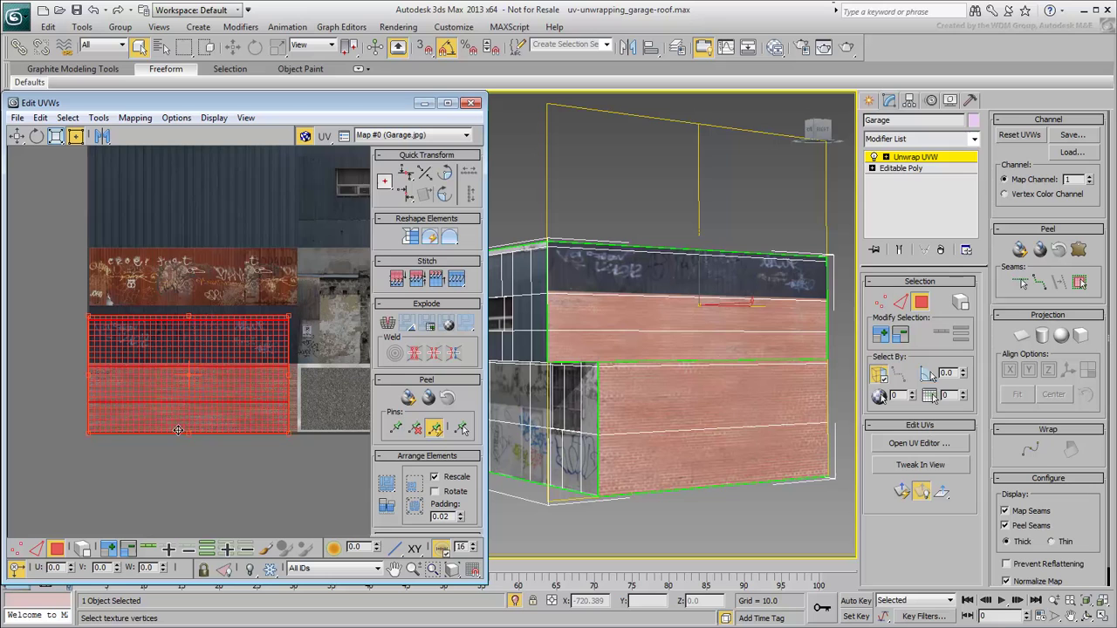
{"action": "left_click_drag", "start_coordinate": [86, 436], "coordinate": [94, 361]}
{"action": "scroll", "coordinate": [89, 368], "scroll_direction": "up", "scroll_amount": 5}
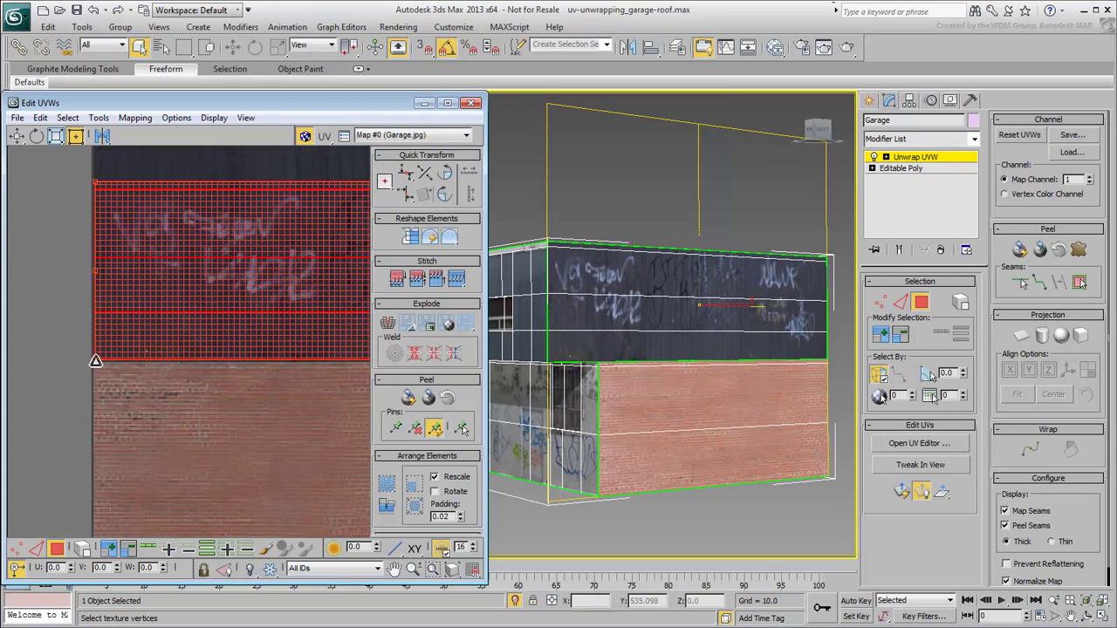
- Stretch the upper side wall's UVs to the far upper corner of the dark graffiti strip, filling it up to the rusty panel
{"action": "scroll", "coordinate": [248, 278], "scroll_direction": "down", "scroll_amount": 3}
{"action": "middle_click_drag", "start_coordinate": [349, 268], "coordinate": [68, 404]}
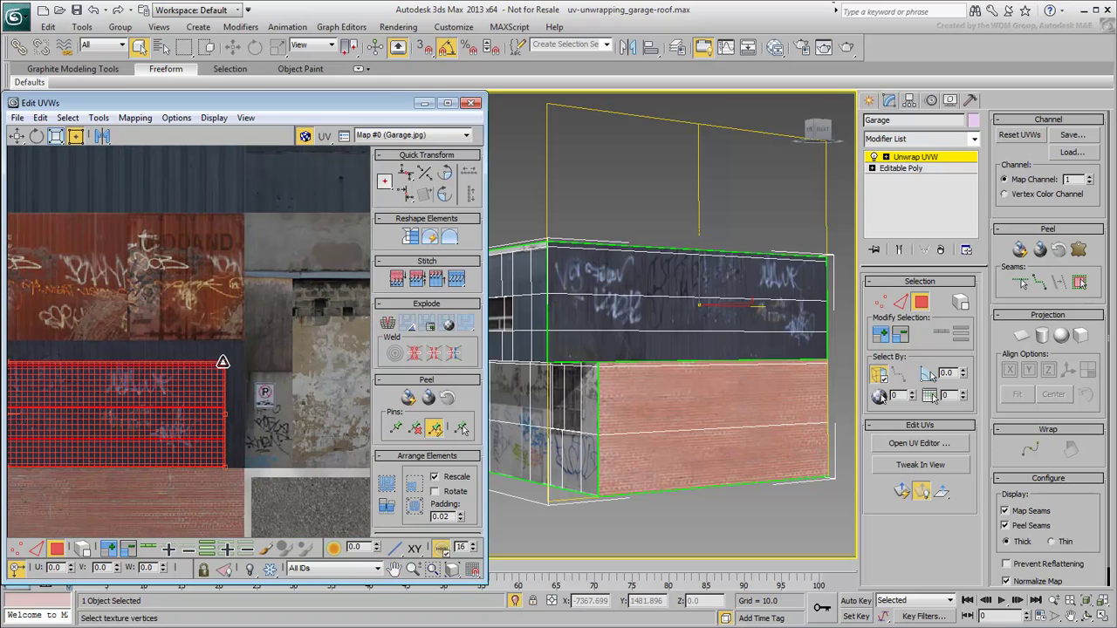
{"action": "scroll", "coordinate": [231, 366], "scroll_direction": "up", "scroll_amount": 3}
{"action": "left_click_drag", "start_coordinate": [217, 362], "coordinate": [266, 306]}
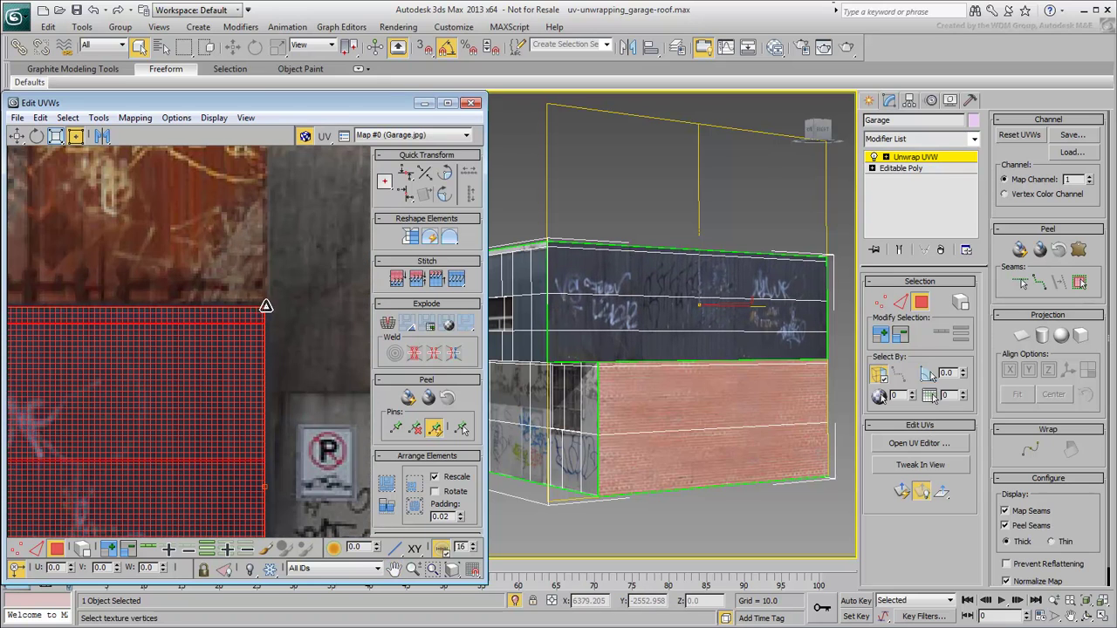
- Check the side wall's fit, then offset its UVs one full tile in U, clear of the texture
{"action": "middle_click_drag", "start_coordinate": [653, 332], "coordinate": [684, 367]}
{"action": "middle_click_drag", "start_coordinate": [45, 445], "coordinate": [249, 223]}
{"action": "middle_click_drag", "start_coordinate": [171, 514], "coordinate": [200, 398]}
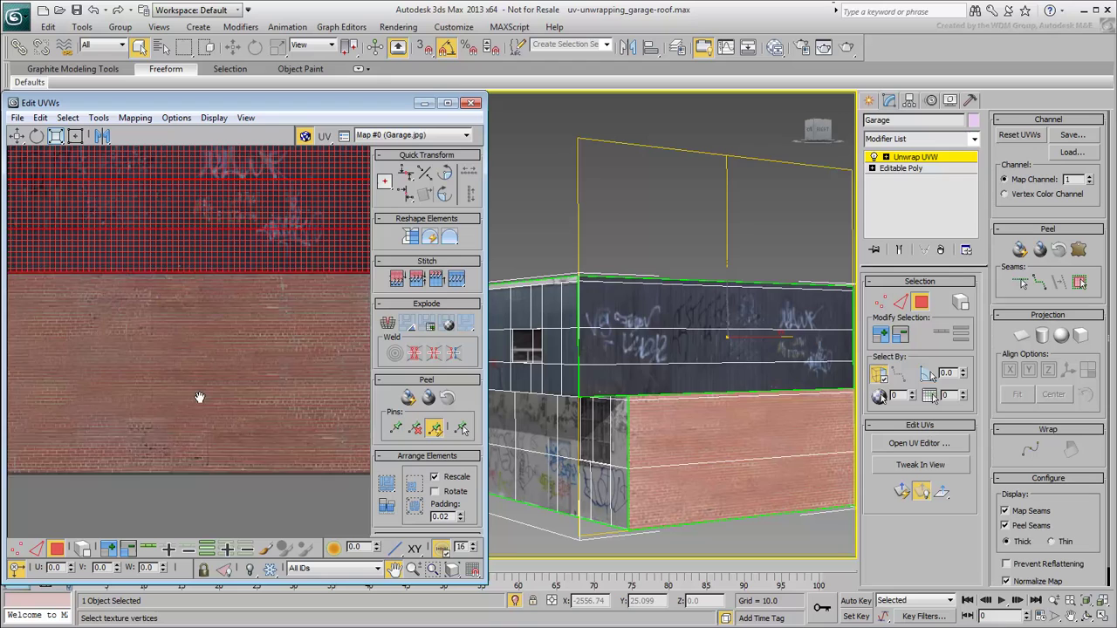
{"action": "scroll", "coordinate": [197, 384], "scroll_direction": "down", "scroll_amount": 3}
{"action": "middle_click_drag", "start_coordinate": [87, 513], "coordinate": [187, 452]}
{"action": "scroll", "coordinate": [186, 451], "scroll_direction": "down", "scroll_amount": 6}
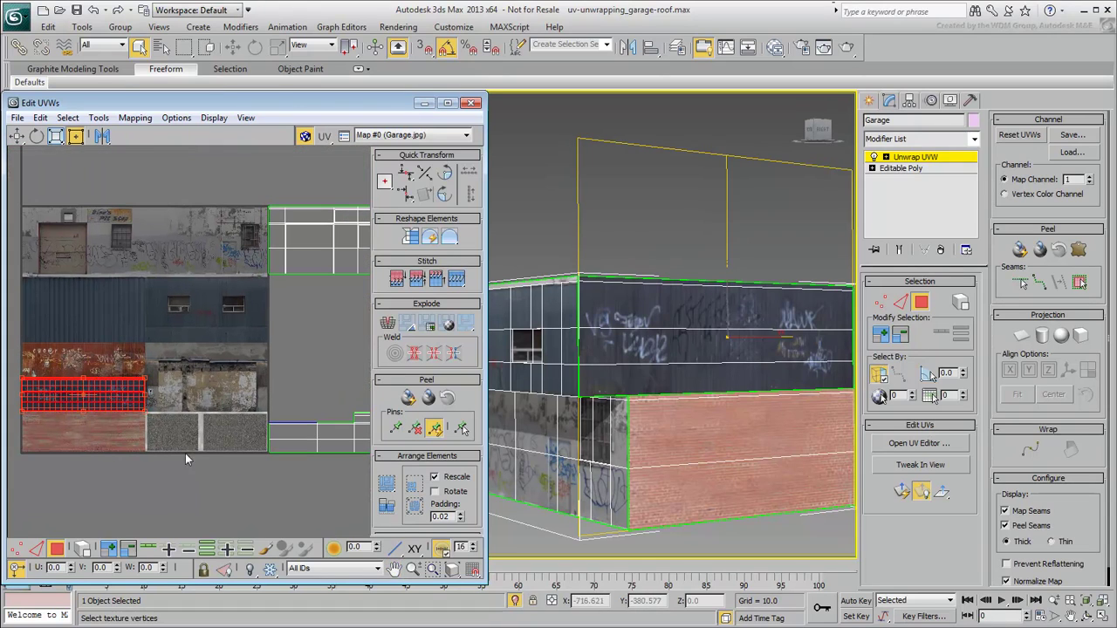
{"action": "middle_click_drag", "start_coordinate": [685, 379], "coordinate": [646, 385], "text": "alt"}
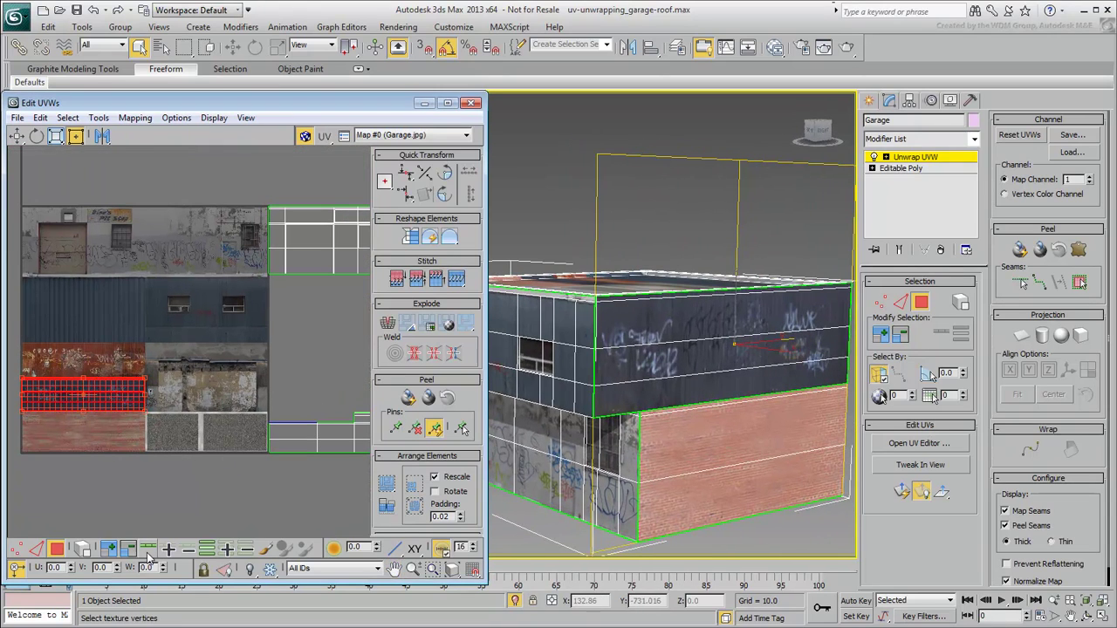
{"action": "left_click_drag", "start_coordinate": [70, 571], "coordinate": [82, 502]}
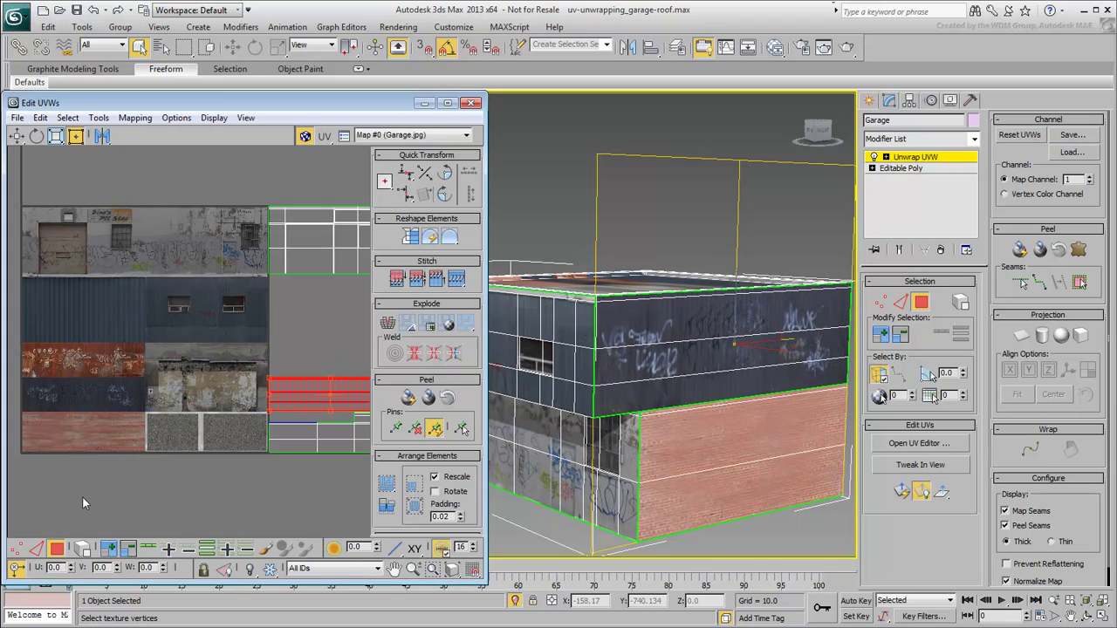
- Select all four face rows of the upper storey's back wall
{"action": "middle_click_drag", "start_coordinate": [819, 455], "coordinate": [663, 404], "text": "alt"}
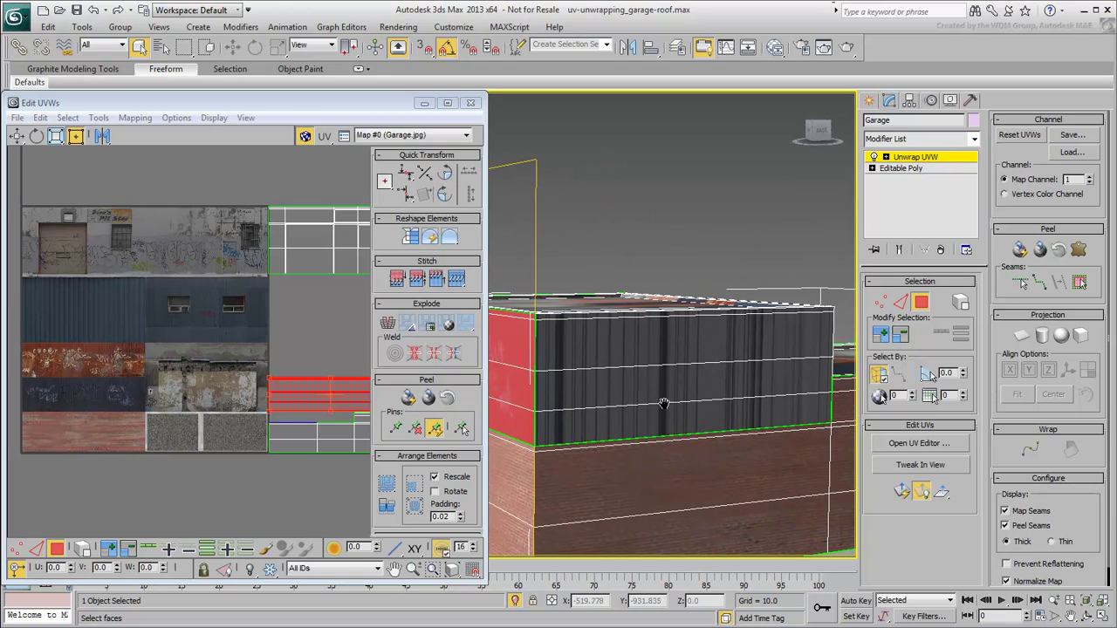
{"action": "left_click", "coordinate": [694, 355]}
{"action": "left_click", "coordinate": [648, 316], "text": "ctrl"}
{"action": "left_click", "coordinate": [668, 385], "text": "ctrl"}
{"action": "left_click", "coordinate": [674, 417], "text": "ctrl"}
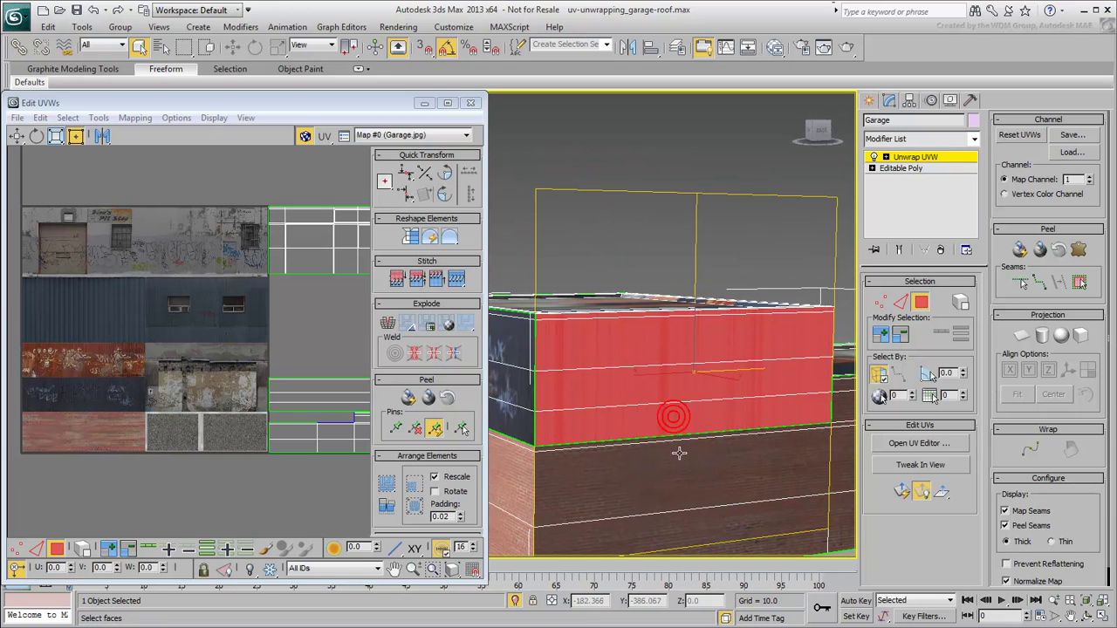
- Apply a planar projection aligned to Y to the selected back-wall faces
{"action": "middle_click_drag", "start_coordinate": [339, 309], "coordinate": [349, 357]}
{"action": "left_click", "coordinate": [1022, 335]}
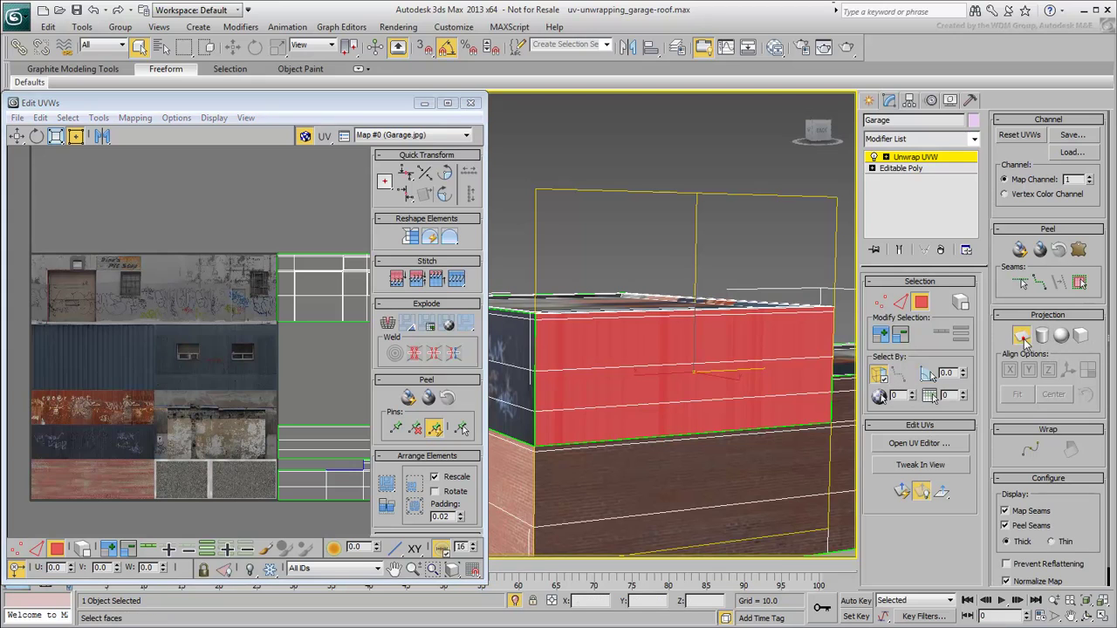
{"action": "left_click", "coordinate": [1029, 371]}
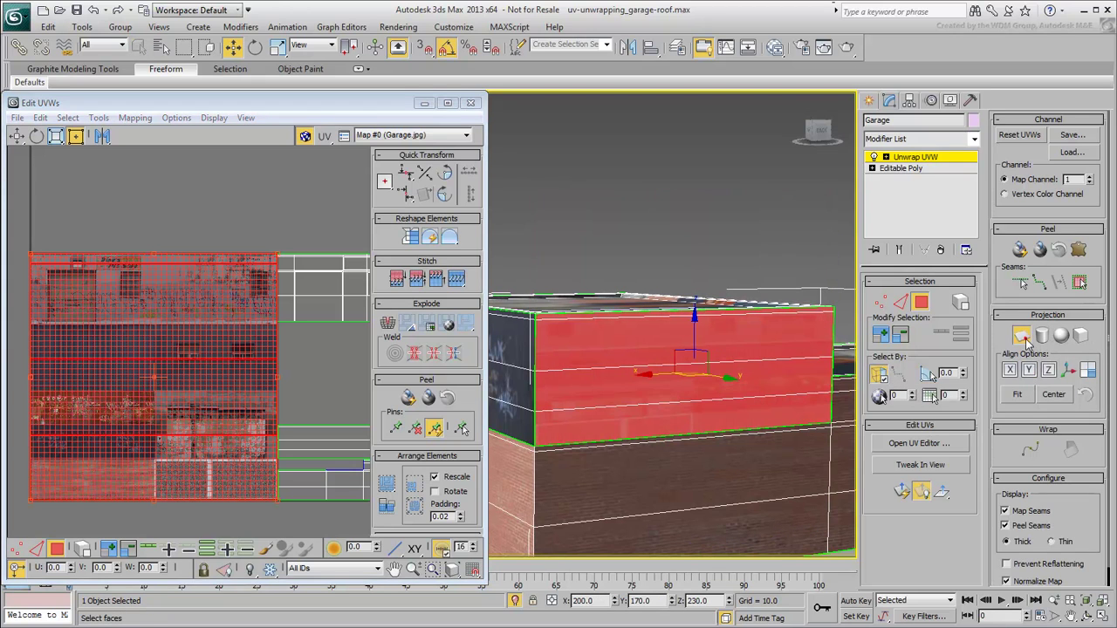
{"action": "left_click", "coordinate": [1023, 337]}
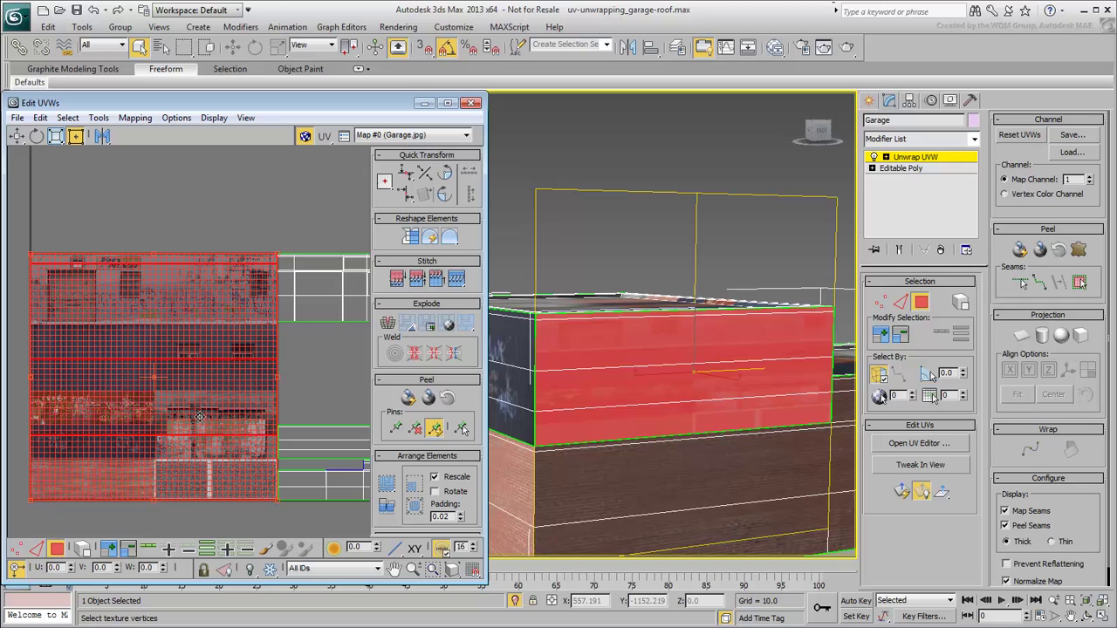
- Scale the back wall's UVs to fit the upper half of the windowless blue corrugated siding in the texture
{"action": "left_click_drag", "start_coordinate": [280, 254], "coordinate": [127, 324]}
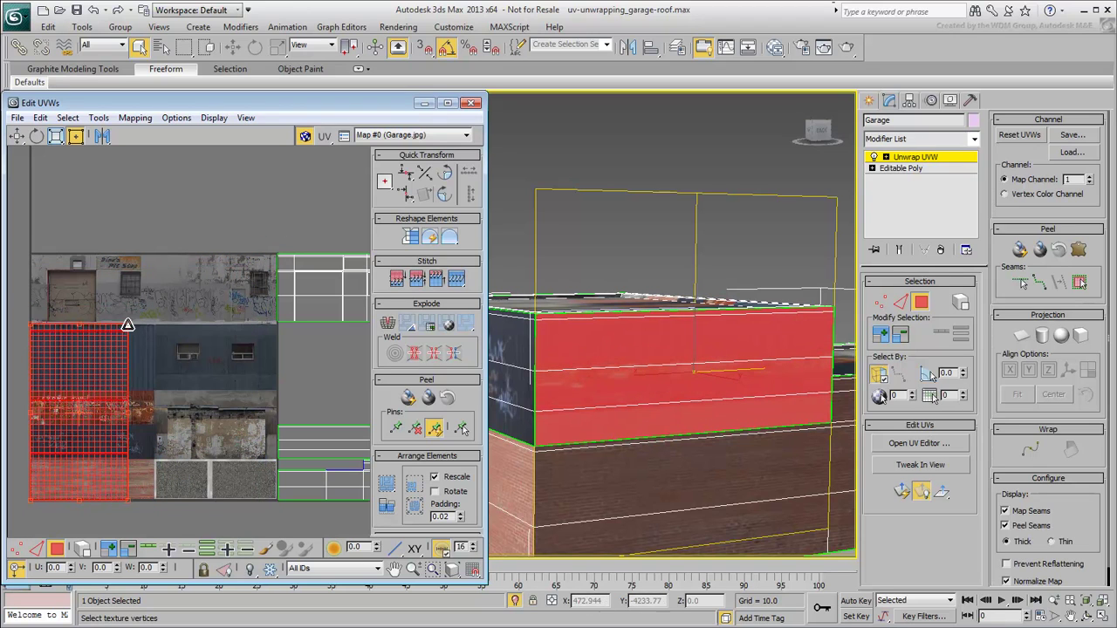
{"action": "left_click_drag", "start_coordinate": [126, 503], "coordinate": [151, 365]}
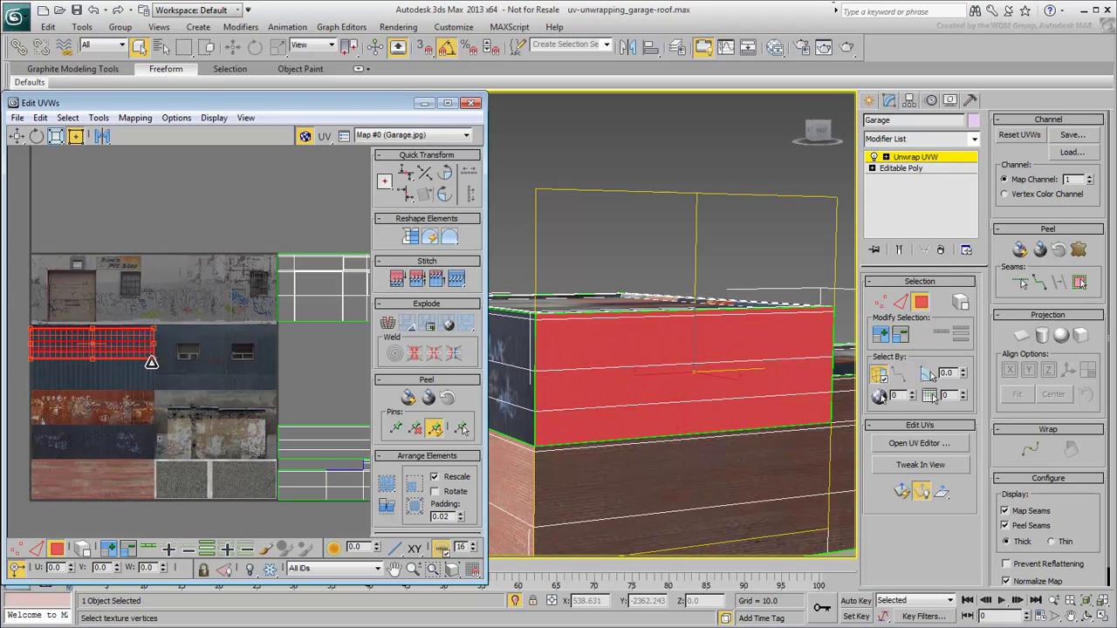
{"action": "scroll", "coordinate": [123, 366], "scroll_direction": "up", "scroll_amount": 4}
{"action": "middle_click_drag", "start_coordinate": [123, 359], "coordinate": [200, 394]}
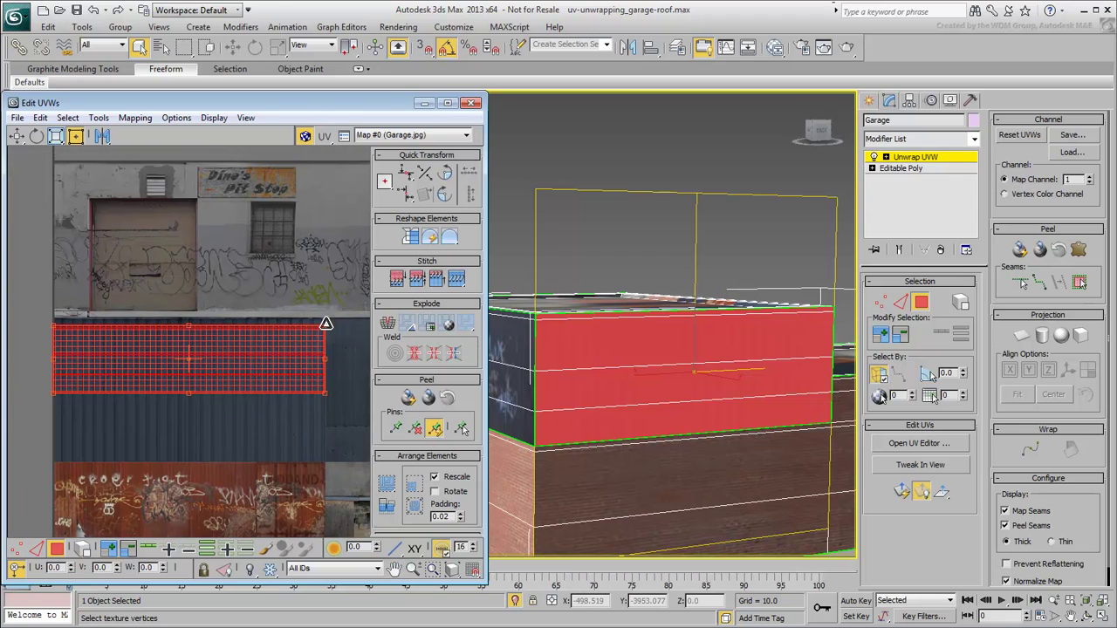
{"action": "scroll", "coordinate": [329, 387], "scroll_direction": "up", "scroll_amount": 3}
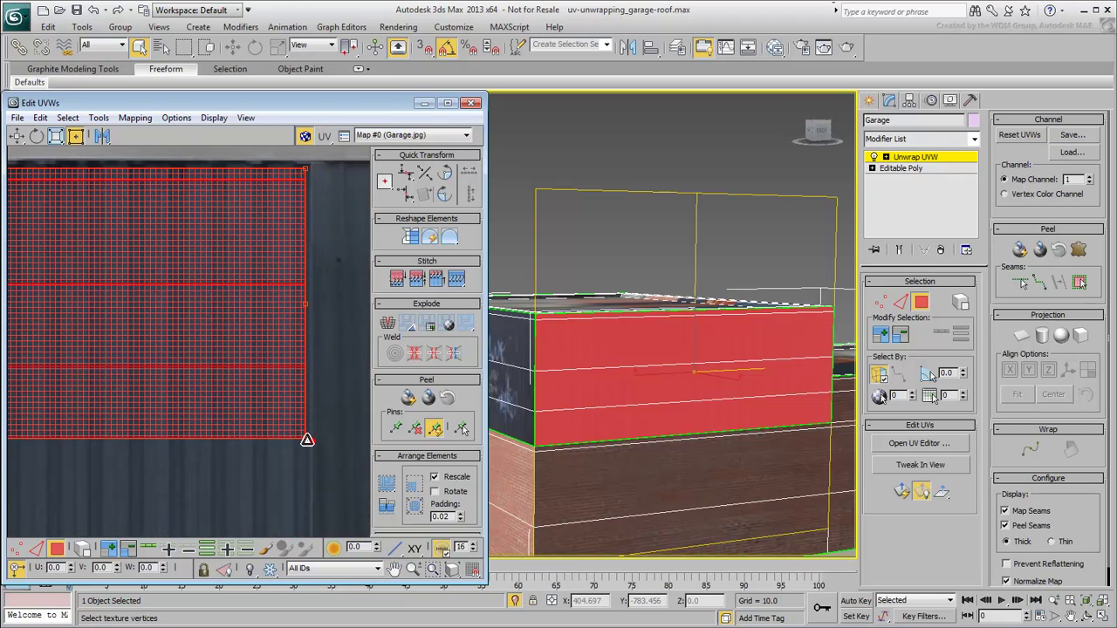
{"action": "scroll", "coordinate": [105, 365], "scroll_direction": "down", "scroll_amount": 3}
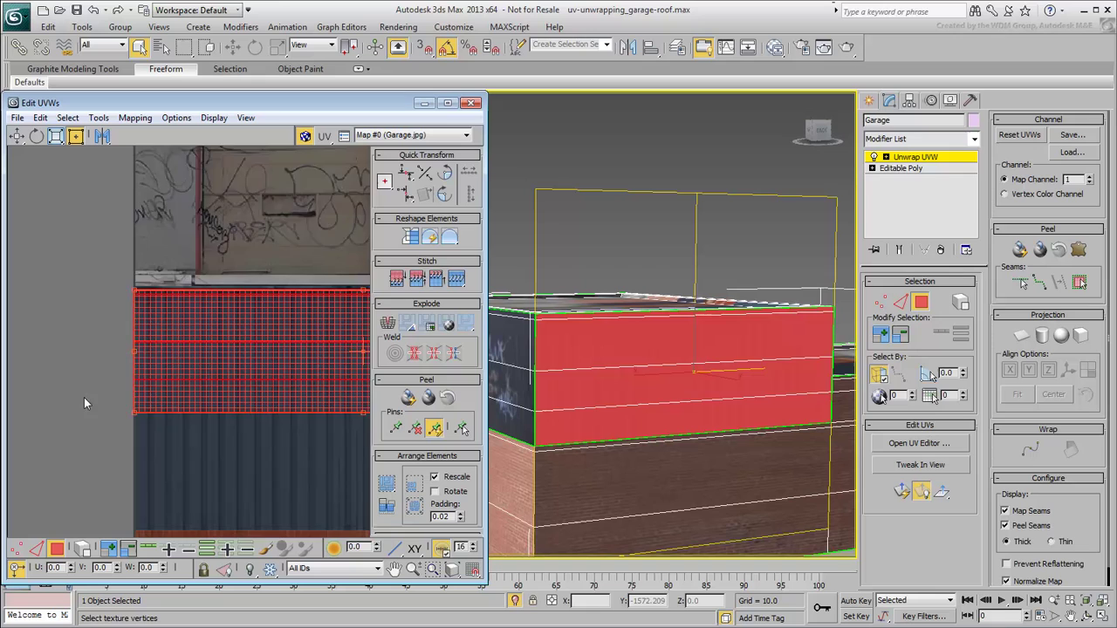
{"action": "scroll", "coordinate": [87, 402], "scroll_direction": "up", "scroll_amount": 2}
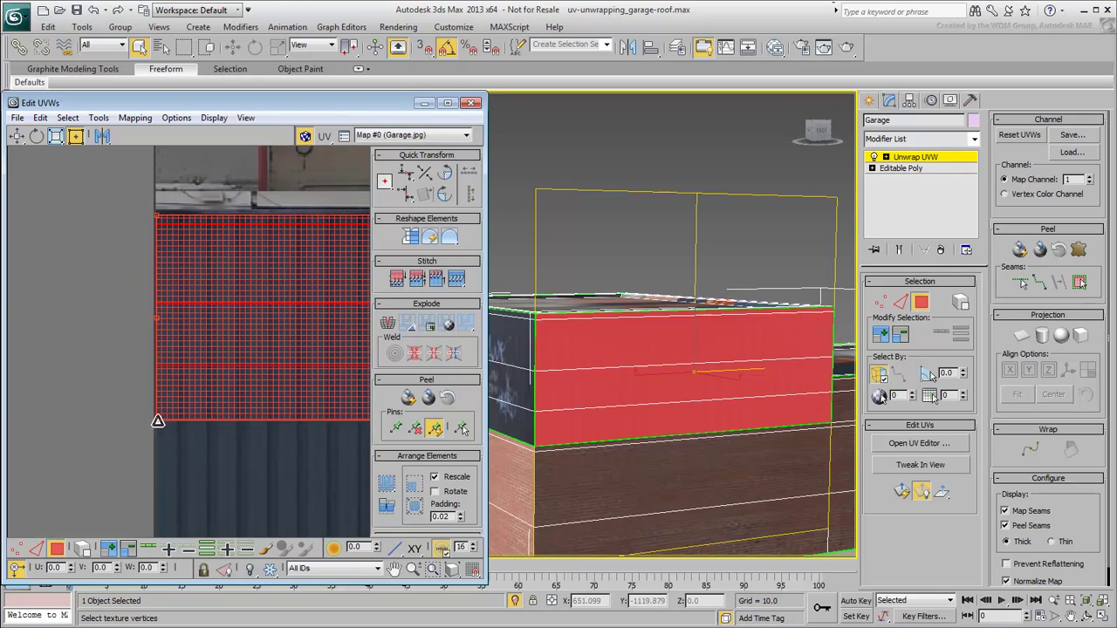
{"action": "scroll", "coordinate": [158, 420], "scroll_direction": "down", "scroll_amount": 3}
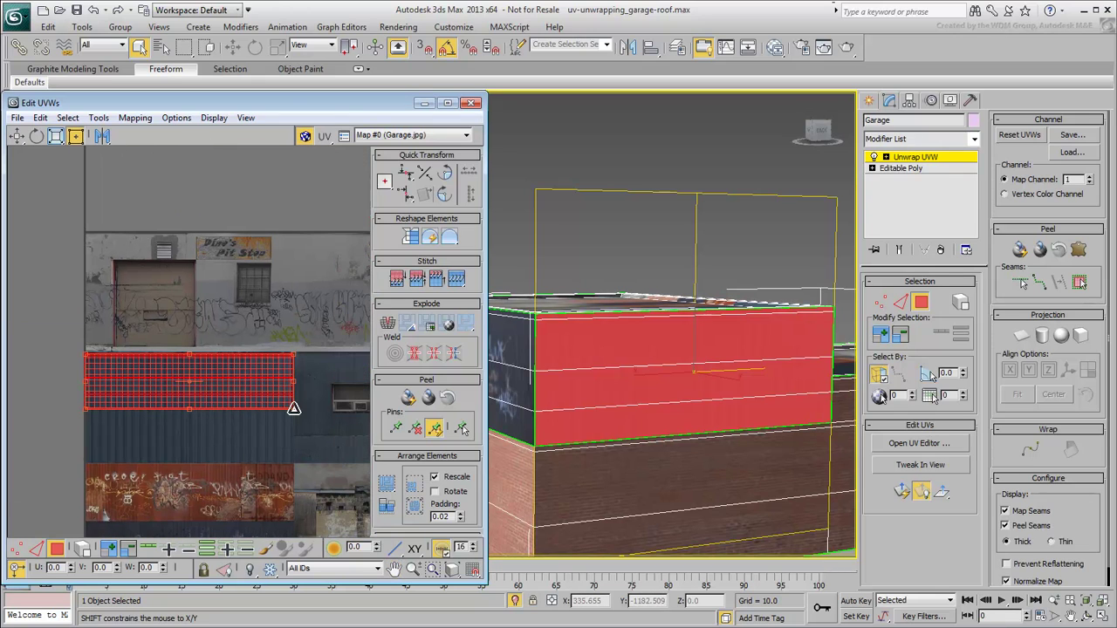
- Select all face rows of the upper storey's side wall that rises above the lower roof
{"action": "middle_click", "coordinate": [625, 382]}
{"action": "key", "text": "F2"}
{"action": "mouse_move", "coordinate": [708, 433]}
{"action": "middle_mouse_down", "text": "alt"}
{"action": "mouse_move", "coordinate": [594, 426]}
{"action": "mouse_move", "coordinate": [705, 434]}
{"action": "middle_mouse_up", "text": "alt"}
{"action": "key", "text": "F2"}
{"action": "left_click", "coordinate": [615, 363]}
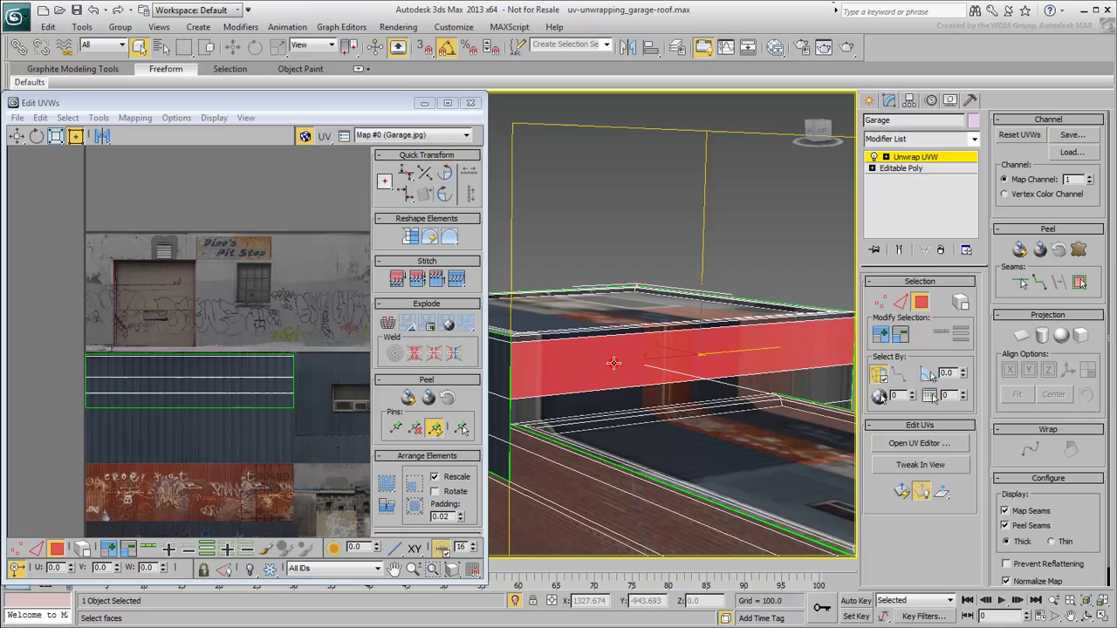
{"action": "left_click", "coordinate": [601, 394], "text": "ctrl"}
{"action": "left_click", "coordinate": [585, 335], "text": "ctrl"}
{"action": "middle_click_drag", "start_coordinate": [787, 375], "coordinate": [613, 391], "text": "alt"}
{"action": "left_click", "coordinate": [592, 445], "text": "ctrl"}
- Apply a planar projection aligned to X to the selected wall faces above the lower roof
{"action": "middle_click_drag", "start_coordinate": [593, 445], "coordinate": [706, 404]}
{"action": "scroll", "coordinate": [706, 410], "scroll_direction": "down", "scroll_amount": 5}
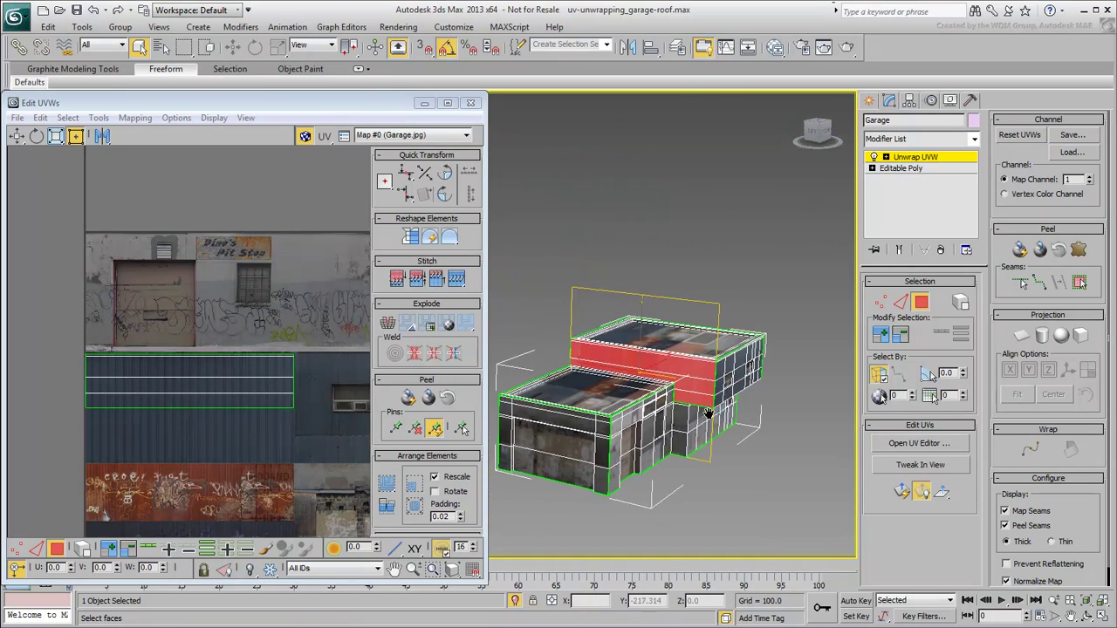
{"action": "left_click", "coordinate": [1021, 336]}
{"action": "left_click", "coordinate": [1009, 370]}
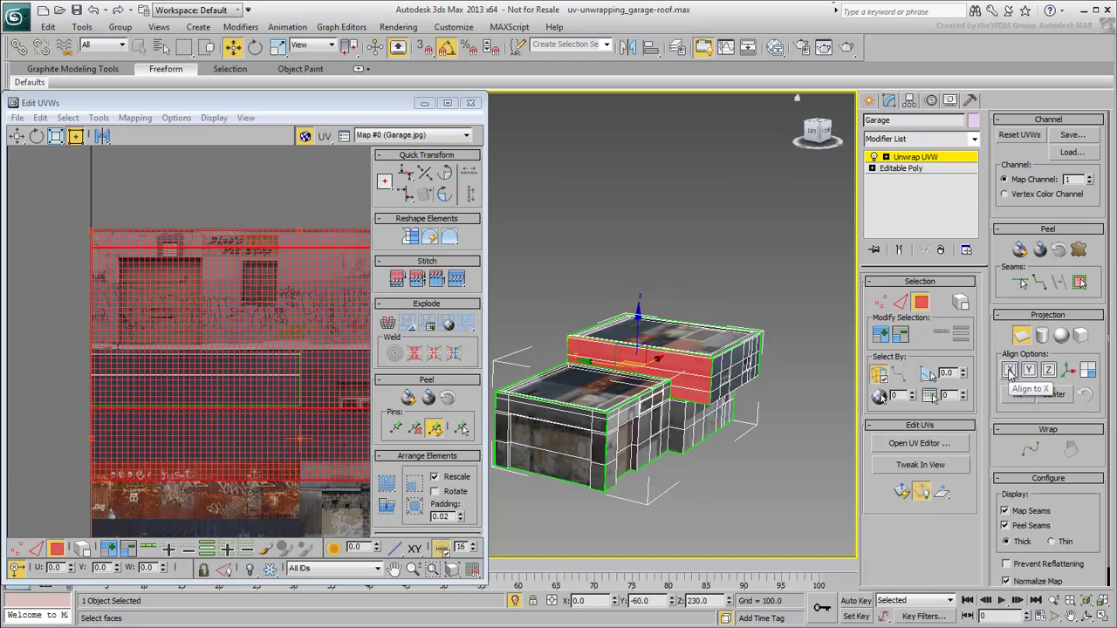
{"action": "left_click", "coordinate": [1021, 337]}
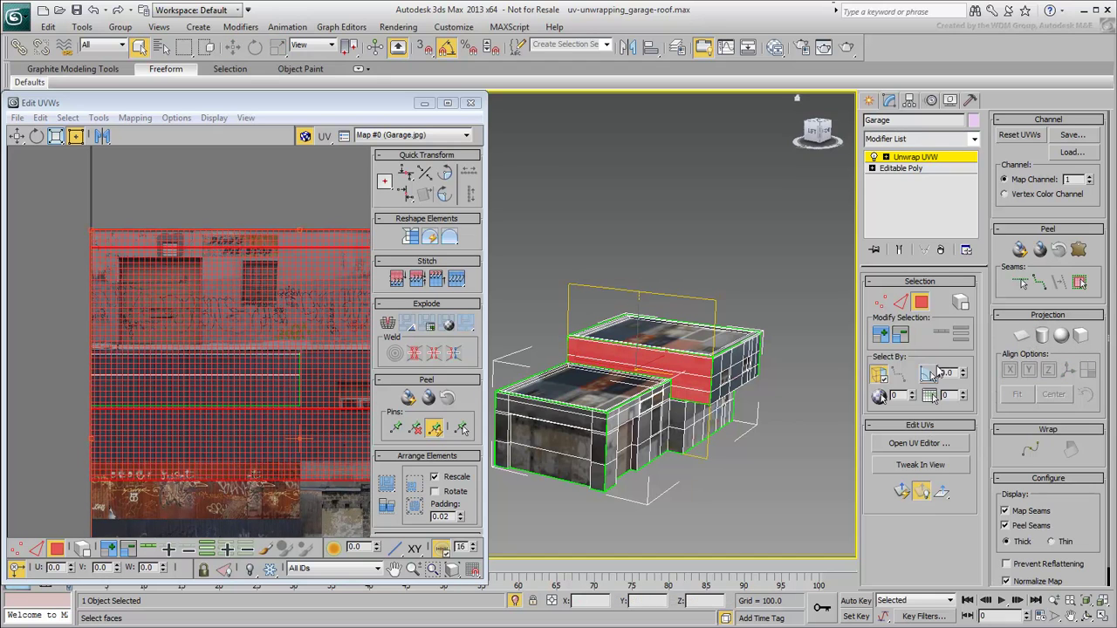
- Scale this wall's UVs to fit the lower half of the windowless blue corrugated siding, directly beneath the back wall's UVs
{"action": "scroll", "coordinate": [691, 389], "scroll_direction": "up", "scroll_amount": 6}
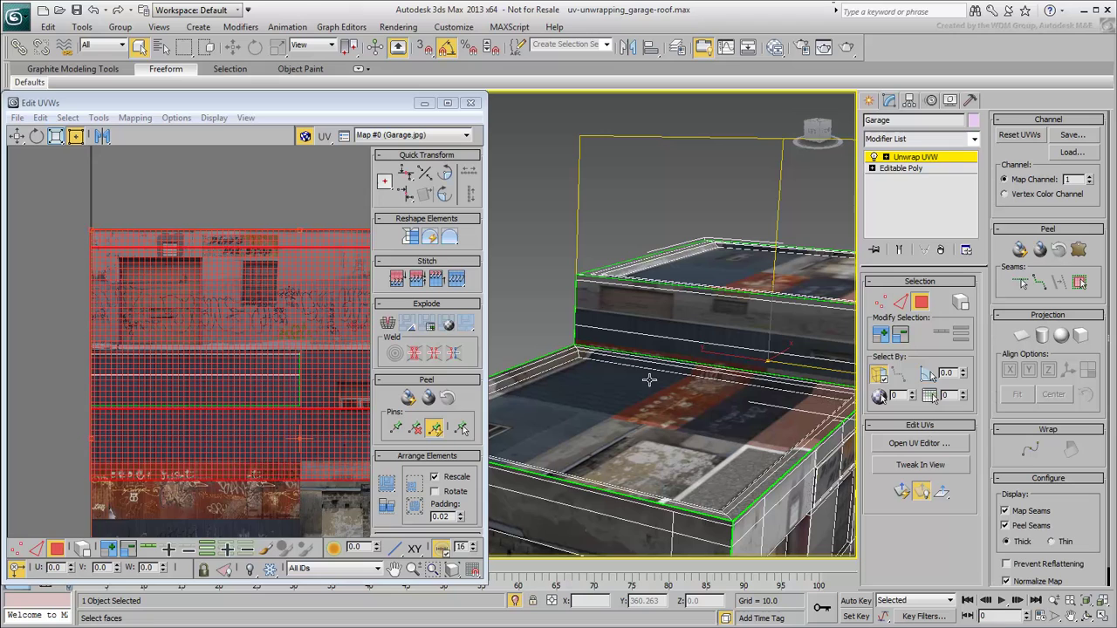
{"action": "scroll", "coordinate": [163, 344], "scroll_direction": "down", "scroll_amount": 4}
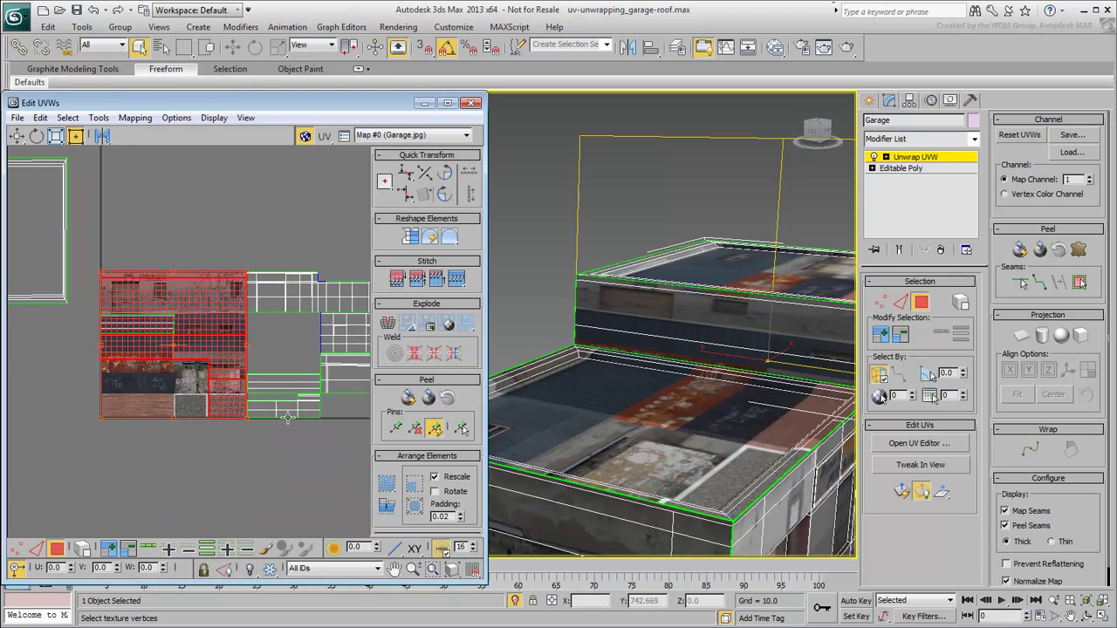
{"action": "left_click_drag", "start_coordinate": [244, 415], "coordinate": [171, 349]}
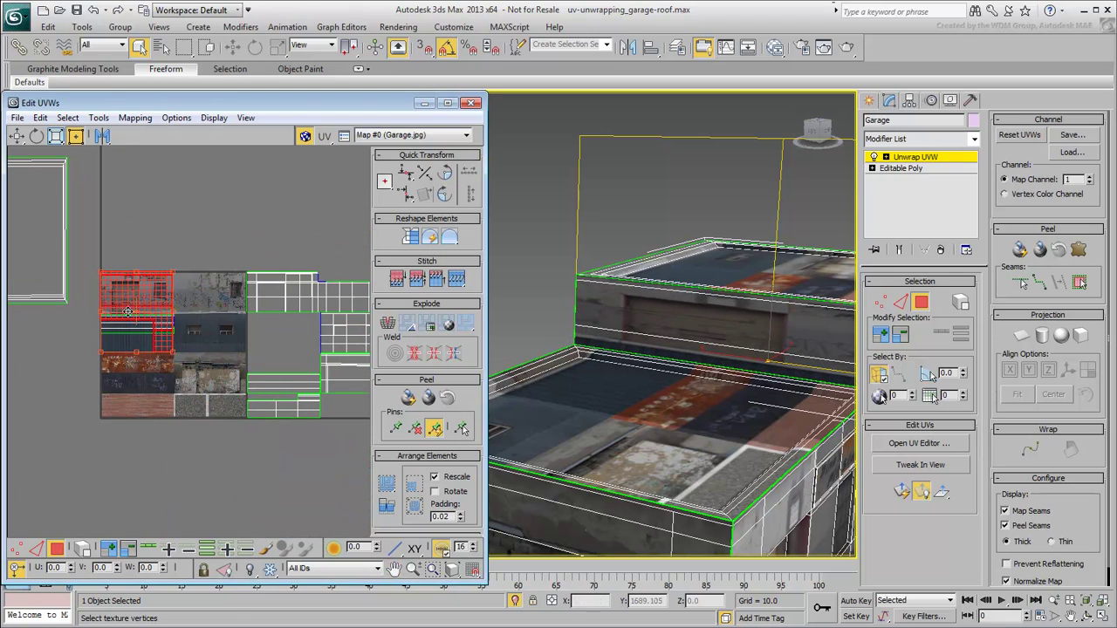
{"action": "scroll", "coordinate": [126, 310], "scroll_direction": "up", "scroll_amount": 4}
{"action": "left_click_drag", "start_coordinate": [219, 229], "coordinate": [260, 335]}
{"action": "scroll", "coordinate": [223, 363], "scroll_direction": "up", "scroll_amount": 5}
{"action": "scroll", "coordinate": [228, 364], "scroll_direction": "up", "scroll_amount": 2}
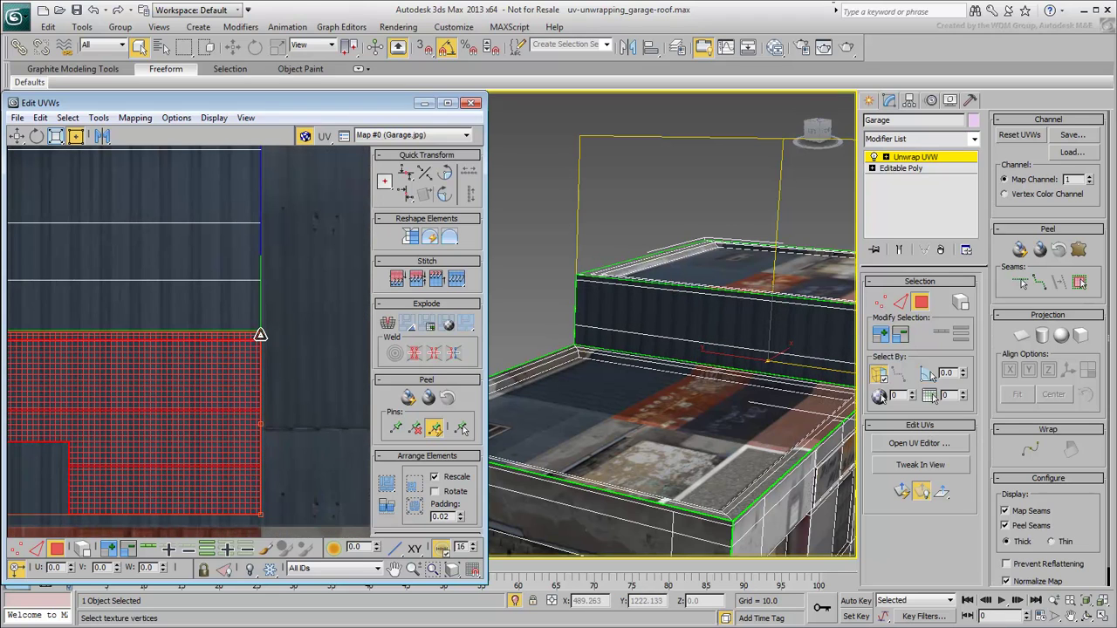
{"action": "left_click_drag", "start_coordinate": [260, 514], "coordinate": [259, 520]}
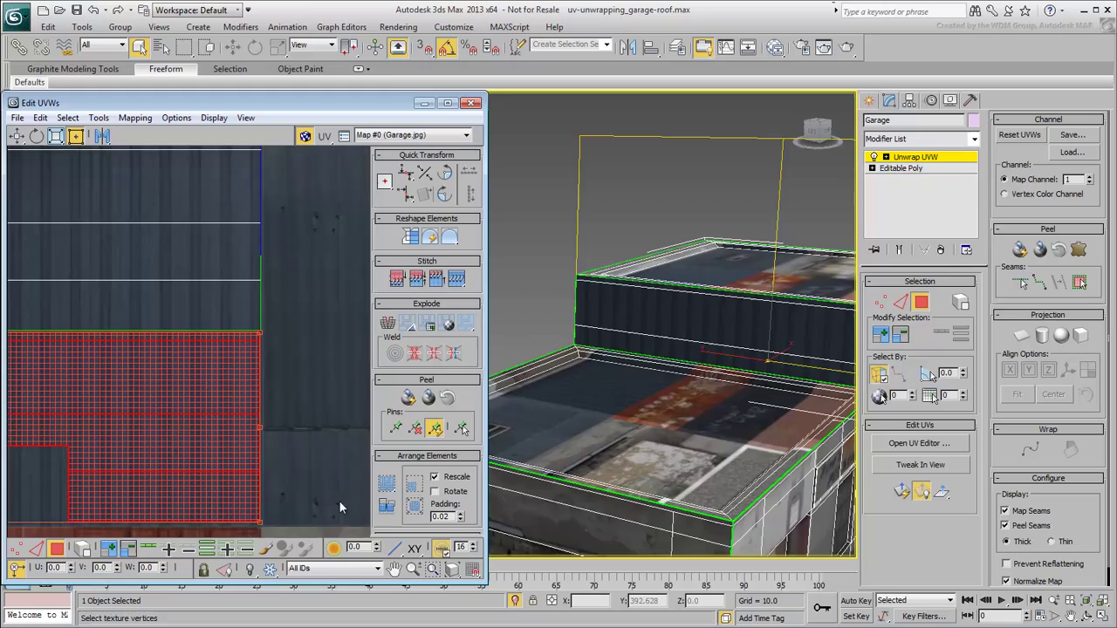
- Examine the textures on the upper storey's walls from several sides of the garage
{"action": "middle_click_drag", "start_coordinate": [715, 383], "coordinate": [655, 390], "text": "alt"}
{"action": "scroll", "coordinate": [625, 377], "scroll_direction": "down", "scroll_amount": 4}
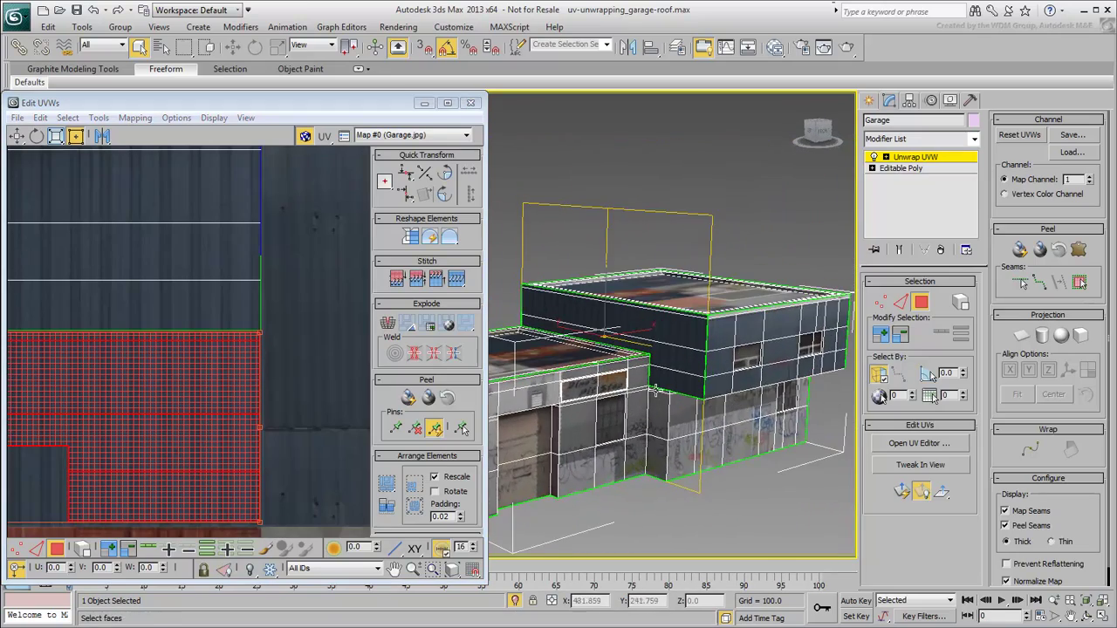
{"action": "scroll", "coordinate": [655, 390], "scroll_direction": "up", "scroll_amount": 4}
{"action": "middle_click_drag", "start_coordinate": [672, 277], "coordinate": [745, 282], "text": "alt"}
{"action": "scroll", "coordinate": [747, 285], "scroll_direction": "up", "scroll_amount": 2}
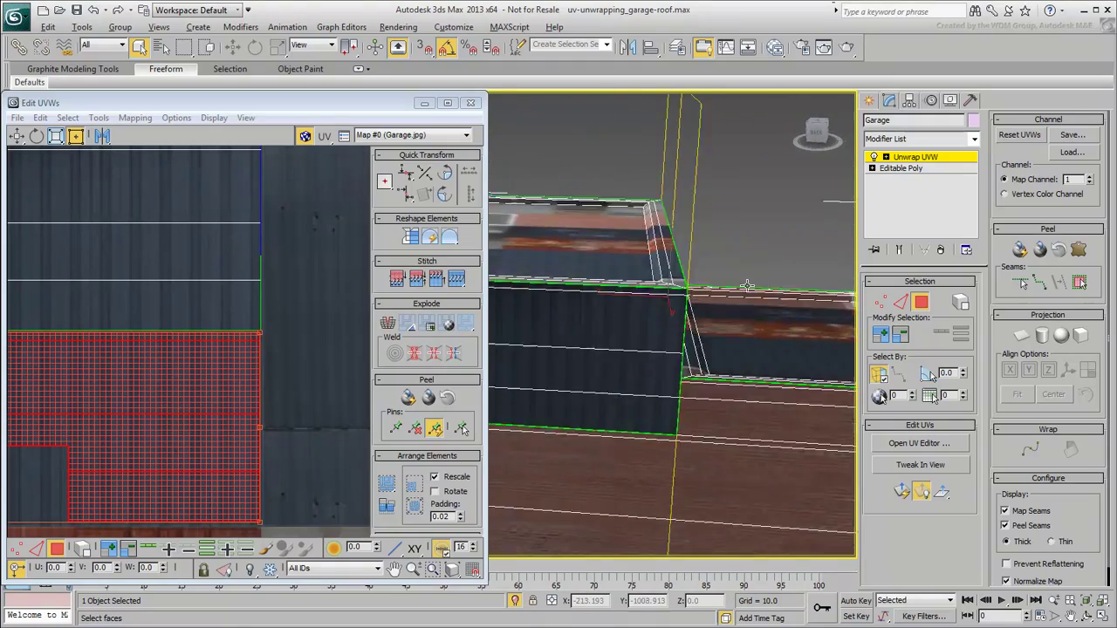
{"action": "scroll", "coordinate": [747, 285], "scroll_direction": "down", "scroll_amount": 10}
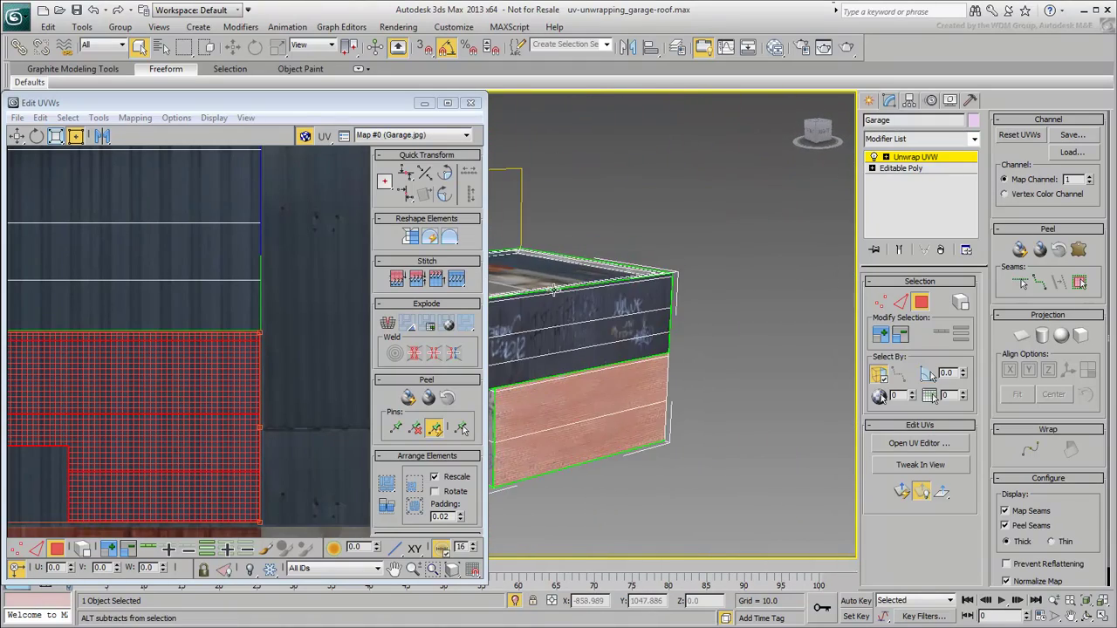
{"action": "scroll", "coordinate": [553, 290], "scroll_direction": "down", "scroll_amount": 4}
{"action": "scroll", "coordinate": [145, 334], "scroll_direction": "down", "scroll_amount": 6}
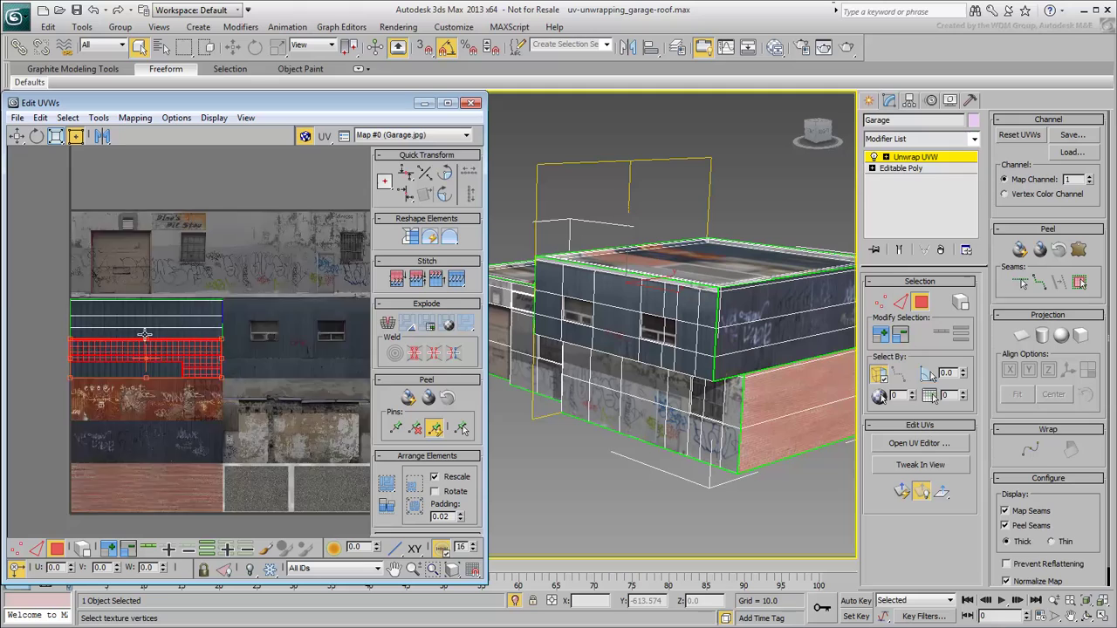
- Park this wall's UVs off the texture by shifting them 1.0 in U, and clear the selection
{"action": "scroll", "coordinate": [145, 334], "scroll_direction": "down", "scroll_amount": 4}
{"action": "left_click_drag", "start_coordinate": [183, 356], "coordinate": [189, 370]}
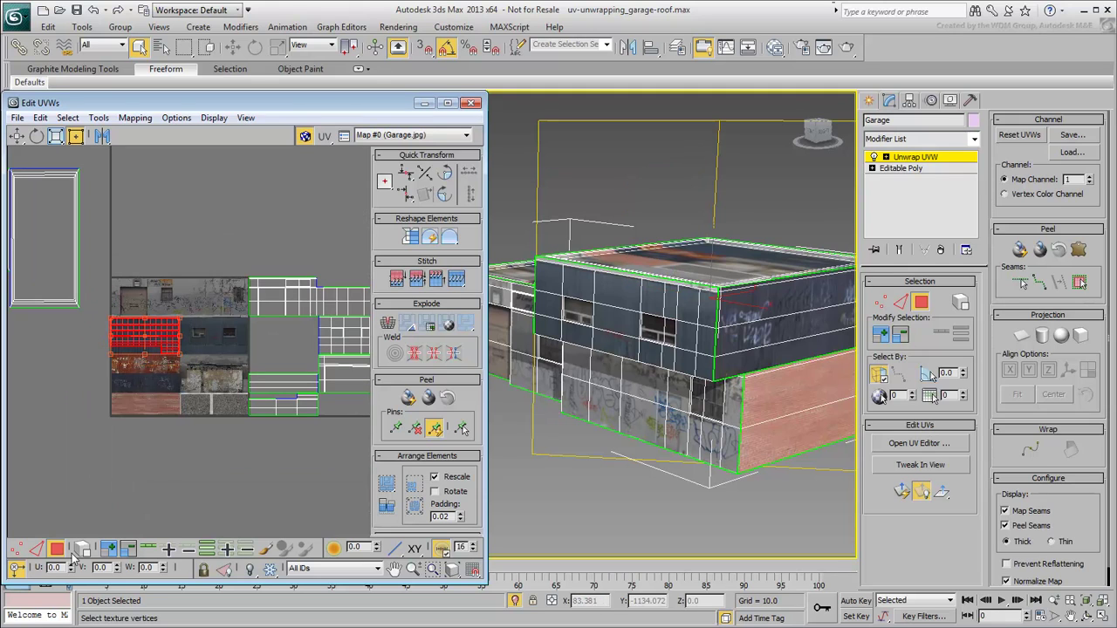
{"action": "left_click_drag", "start_coordinate": [69, 568], "coordinate": [65, 518]}
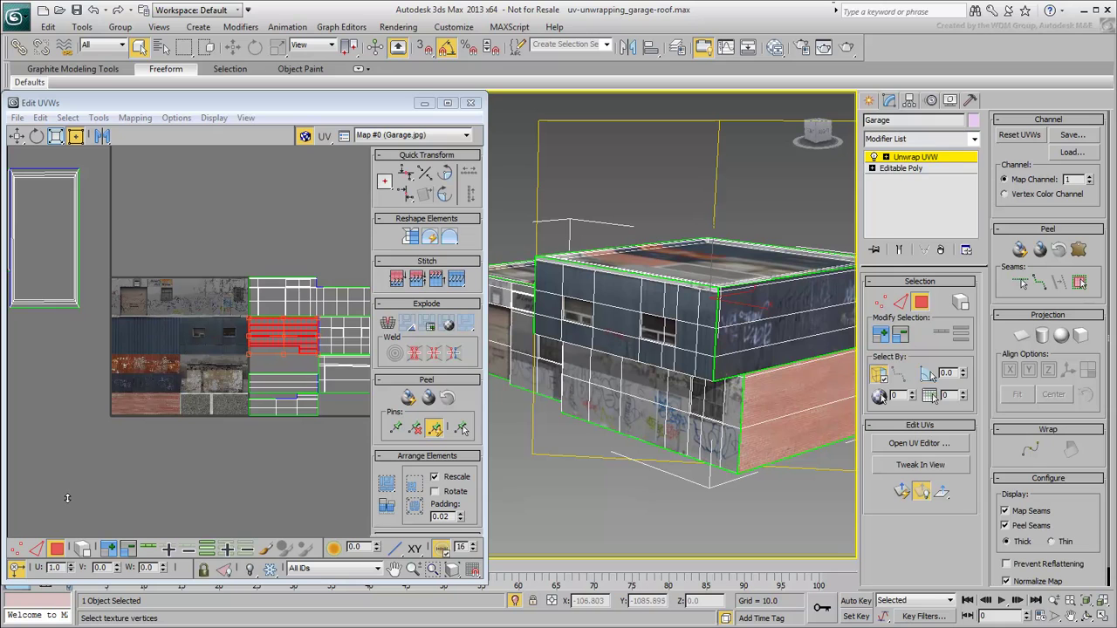
{"action": "middle_click_drag", "start_coordinate": [262, 383], "coordinate": [218, 429]}
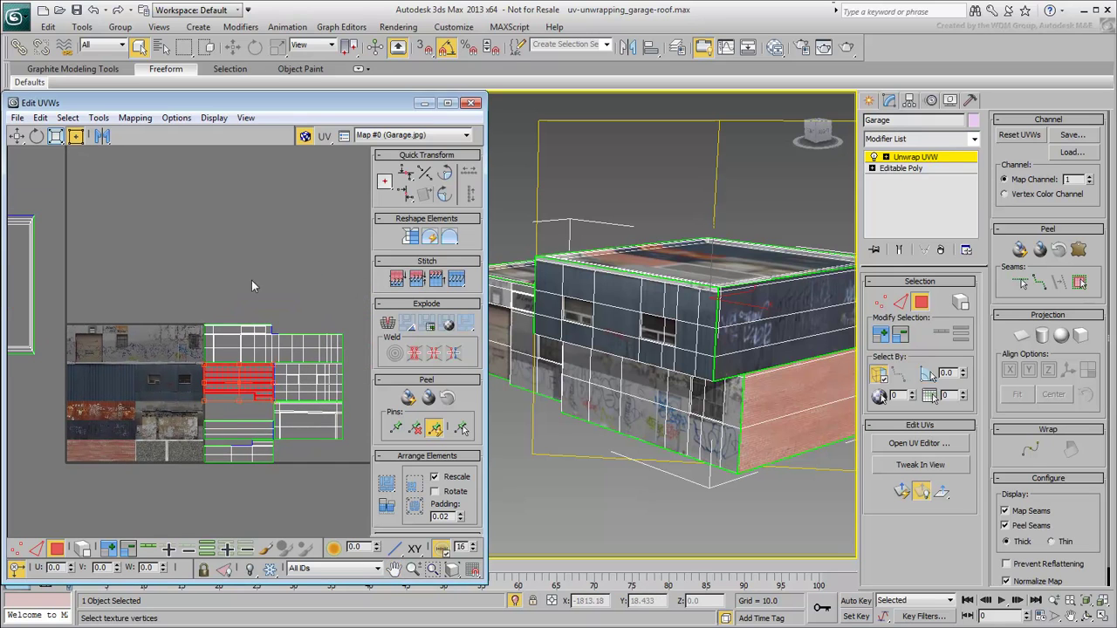
{"action": "left_click", "coordinate": [254, 270]}
- Select the upper storey's roof face and grow the selection to include every face of the surrounding parapet rim
{"action": "middle_click_drag", "start_coordinate": [632, 359], "coordinate": [721, 280], "text": "alt"}
{"action": "left_click", "coordinate": [693, 291]}
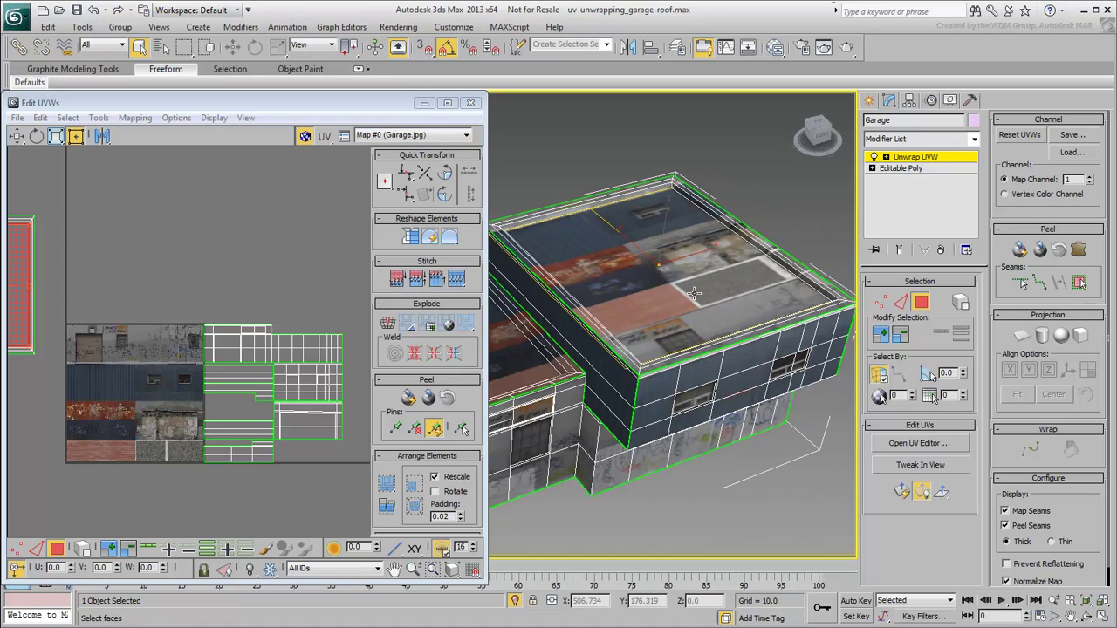
{"action": "scroll", "coordinate": [642, 227], "scroll_direction": "up", "scroll_amount": 5}
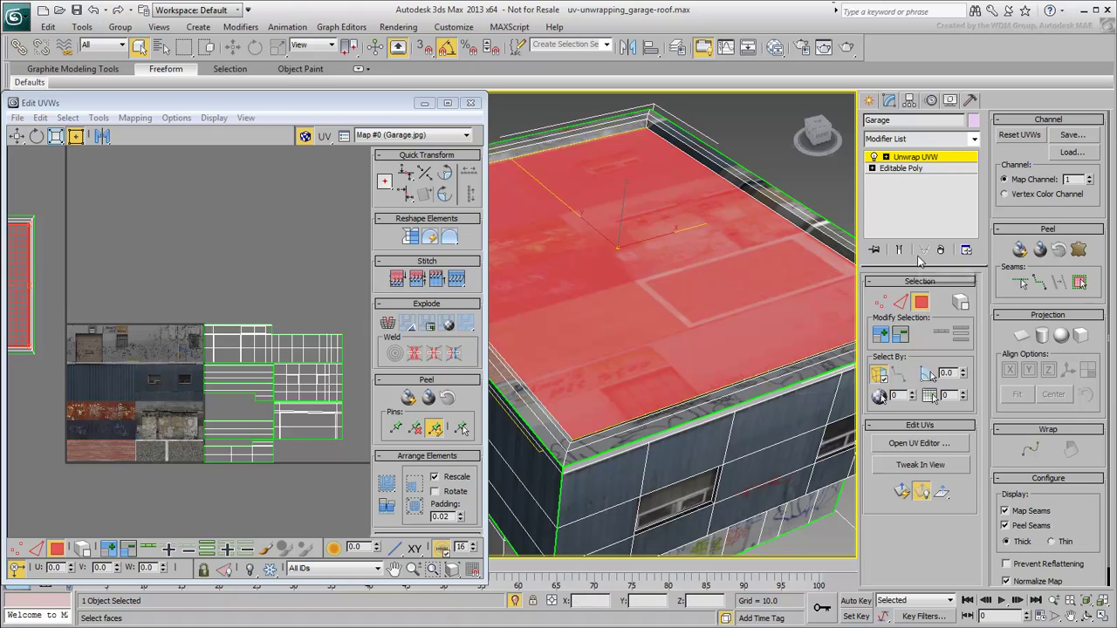
{"action": "left_click", "coordinate": [881, 334]}
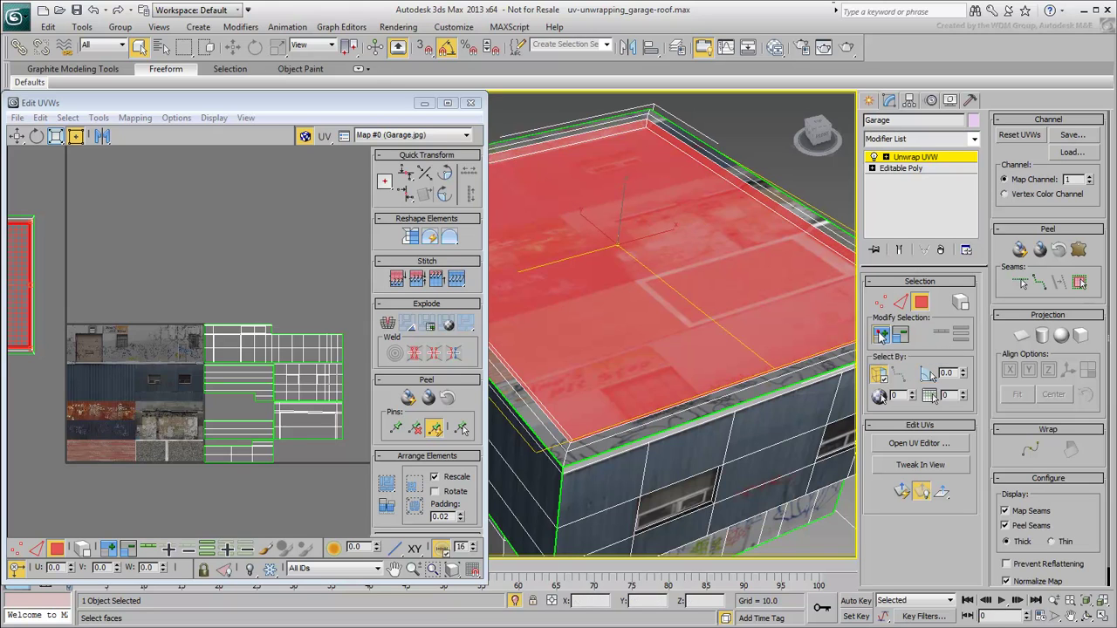
{"action": "left_click", "coordinate": [879, 333]}
{"action": "left_click", "coordinate": [880, 333]}
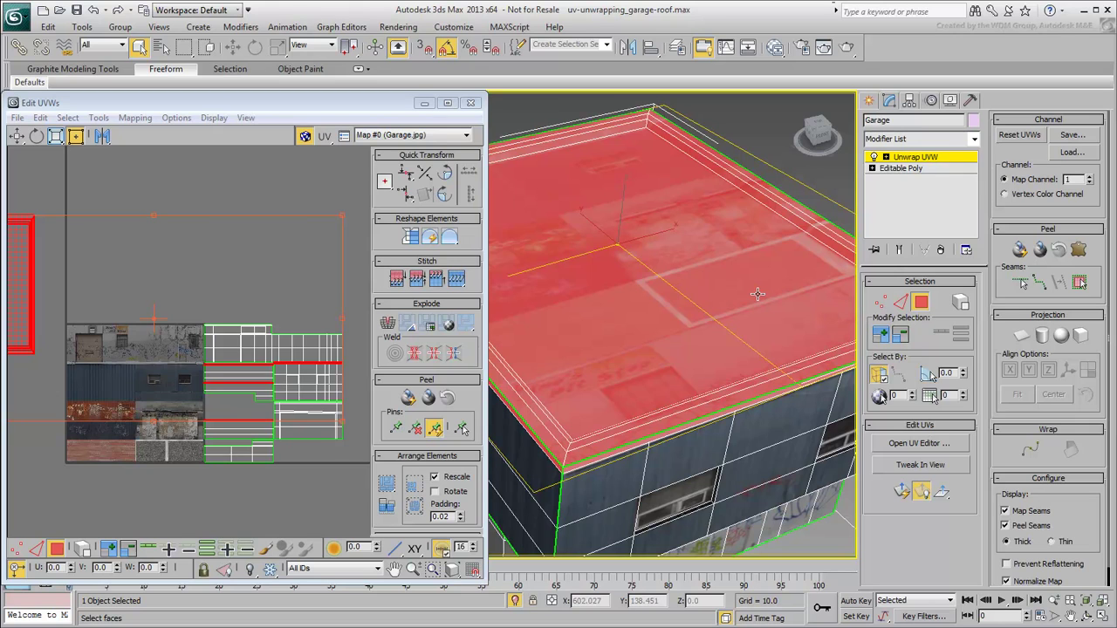
- Apply a planar projection aligned to Z to the selected roof and parapet faces
{"action": "left_click", "coordinate": [1021, 337]}
{"action": "left_click", "coordinate": [1050, 371]}
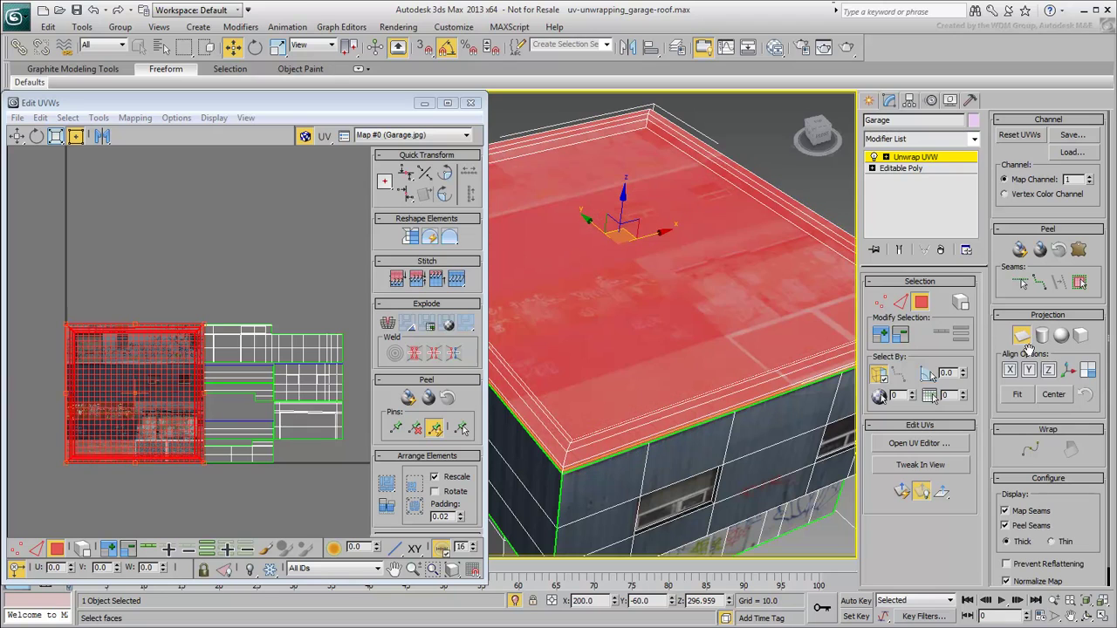
{"action": "left_click", "coordinate": [1021, 337]}
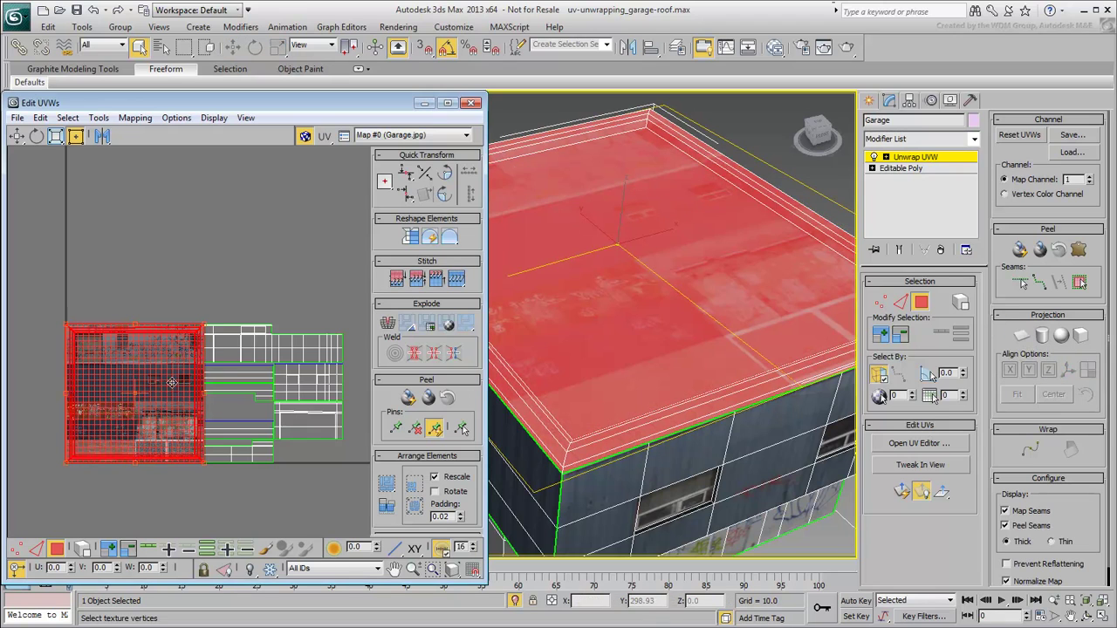
- Scale the roof UVs down onto the larger framed gravel panel in the lower-right corner of the texture
{"action": "scroll", "coordinate": [161, 375], "scroll_direction": "up", "scroll_amount": 2}
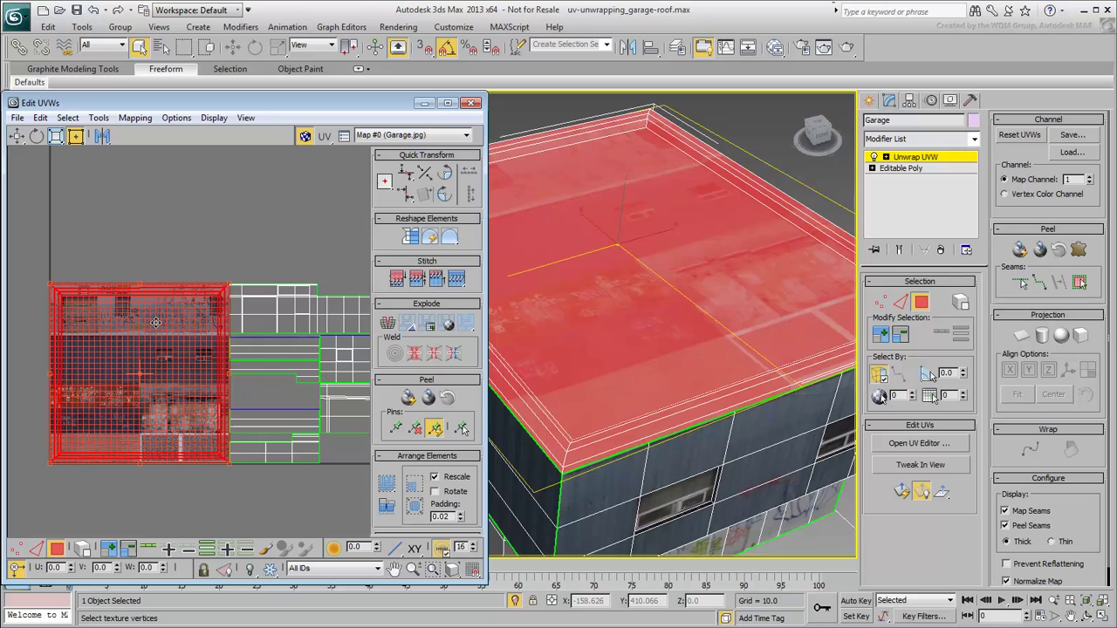
{"action": "left_click_drag", "start_coordinate": [49, 282], "coordinate": [181, 436]}
{"action": "scroll", "coordinate": [186, 423], "scroll_direction": "up", "scroll_amount": 2}
{"action": "middle_click_drag", "start_coordinate": [185, 423], "coordinate": [117, 301]}
{"action": "scroll", "coordinate": [158, 332], "scroll_direction": "up", "scroll_amount": 4}
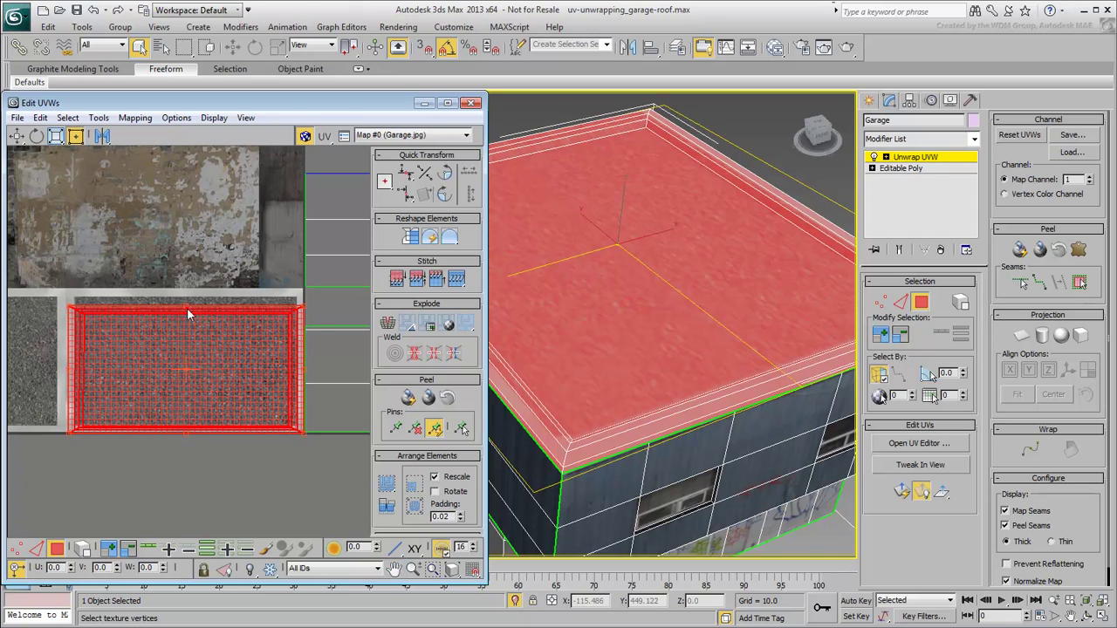
- Rotate the roof UVs 90 degrees and rescale them to cover the larger framed gravel panel
{"action": "left_click_drag", "start_coordinate": [187, 314], "coordinate": [242, 369]}
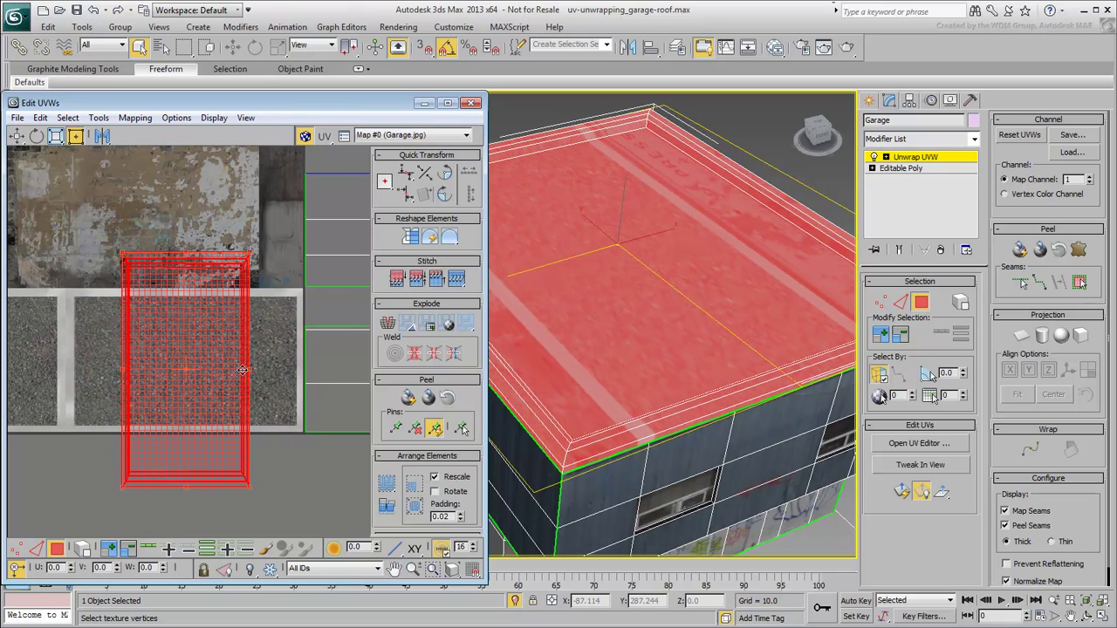
{"action": "left_click_drag", "start_coordinate": [253, 254], "coordinate": [304, 287]}
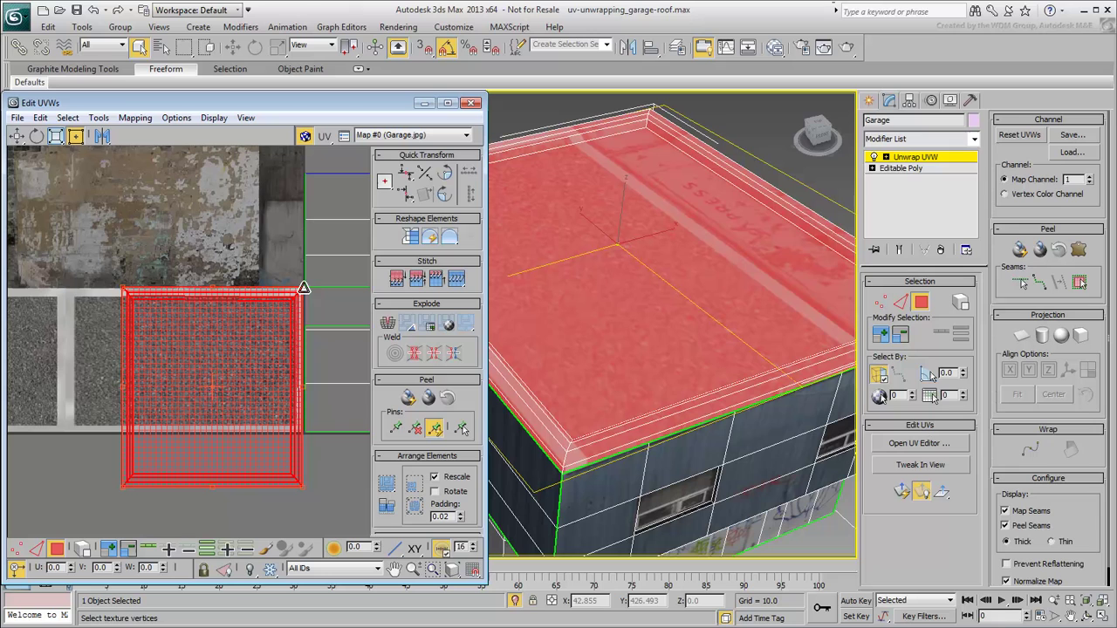
{"action": "left_click_drag", "start_coordinate": [123, 489], "coordinate": [69, 431]}
- Fine-tune opposite corners of the roof UVs so their outer edges line up with the gravel panel's white frame
{"action": "scroll", "coordinate": [69, 431], "scroll_direction": "up", "scroll_amount": 5}
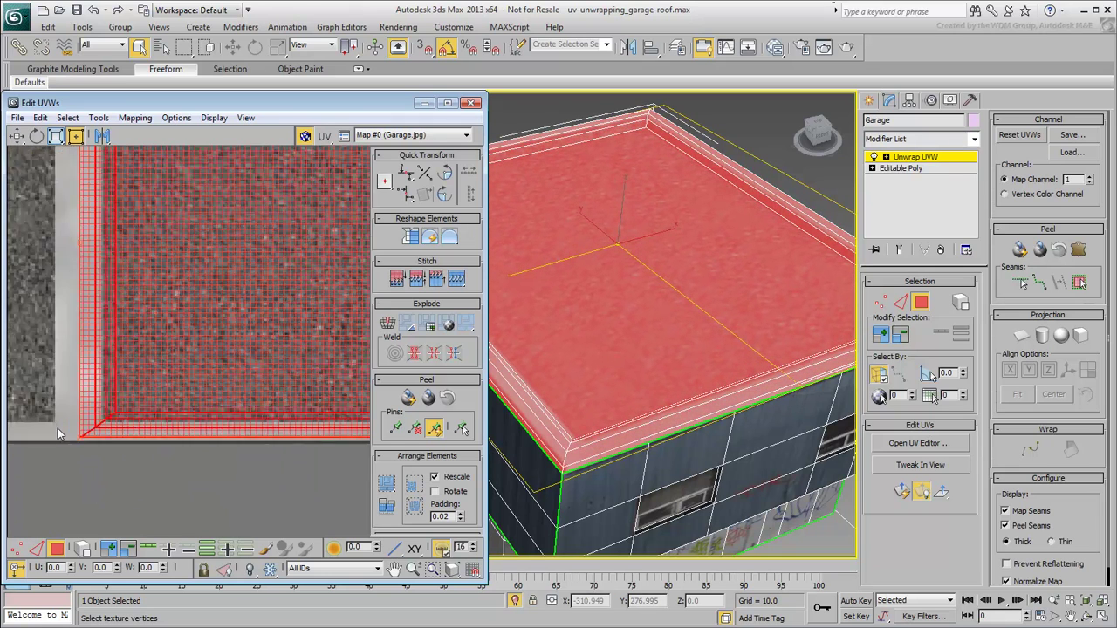
{"action": "left_click_drag", "start_coordinate": [93, 443], "coordinate": [85, 450]}
{"action": "scroll", "coordinate": [176, 356], "scroll_direction": "down", "scroll_amount": 6}
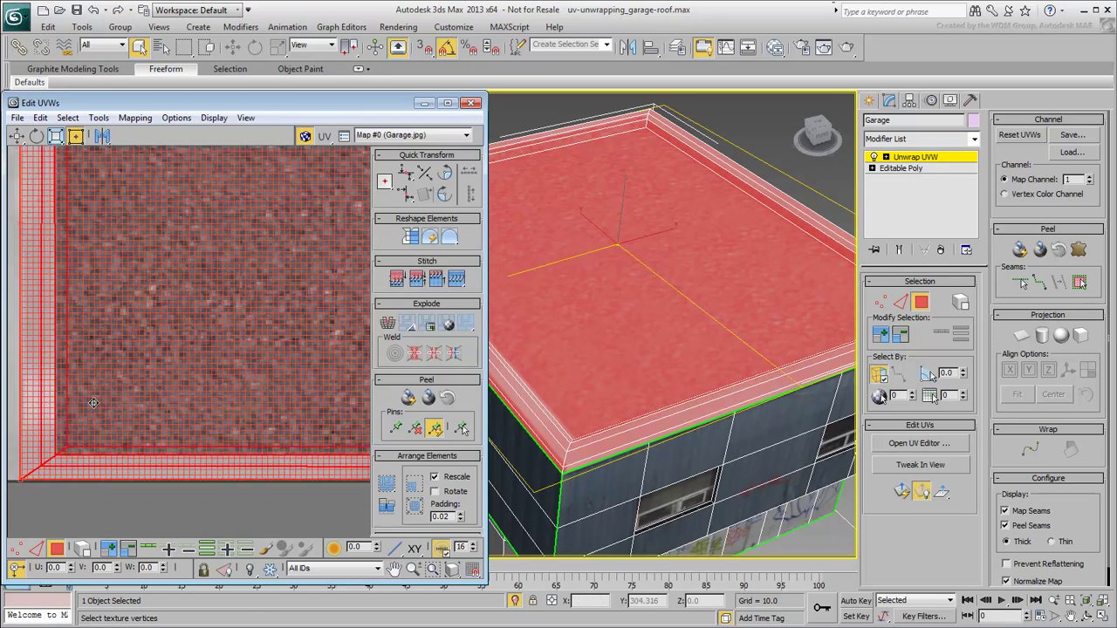
{"action": "scroll", "coordinate": [262, 295], "scroll_direction": "up", "scroll_amount": 4}
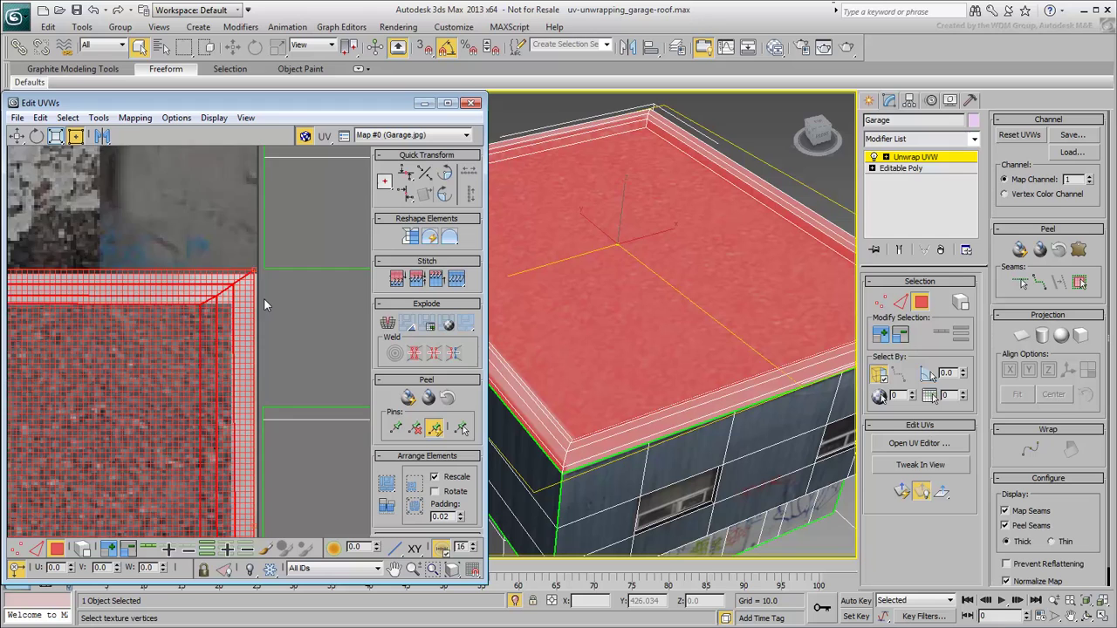
{"action": "left_click_drag", "start_coordinate": [248, 251], "coordinate": [248, 260]}
{"action": "scroll", "coordinate": [248, 270], "scroll_direction": "down", "scroll_amount": 6}
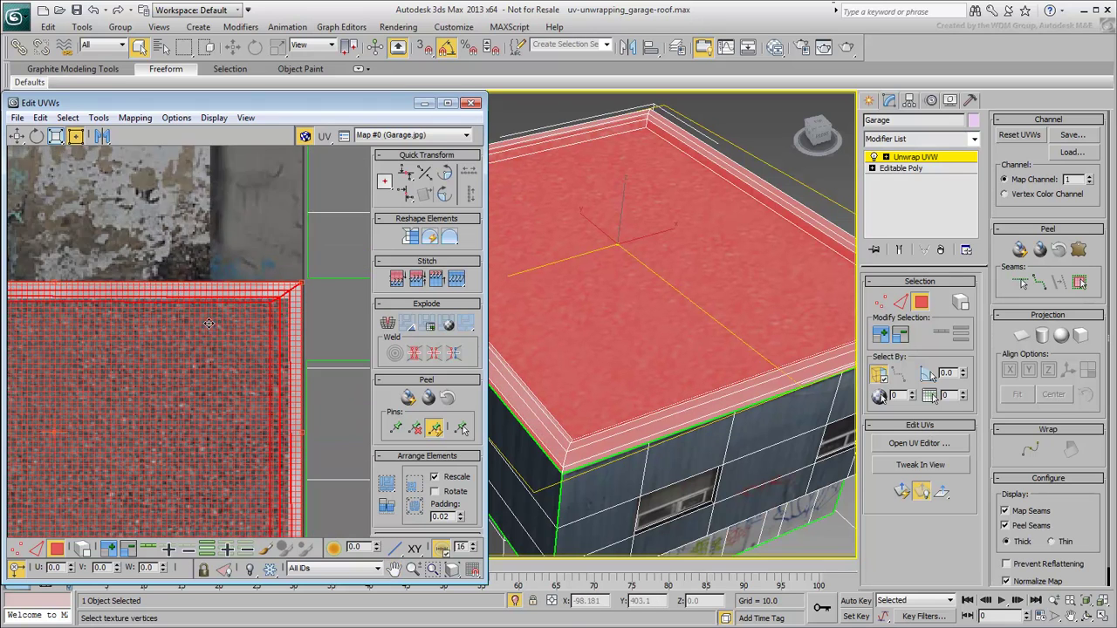
- Shrink the roof selection by one ring and scale the remaining UVs slightly inward about their centre, then clear the selection
{"action": "middle_click_drag", "start_coordinate": [663, 327], "coordinate": [670, 394]}
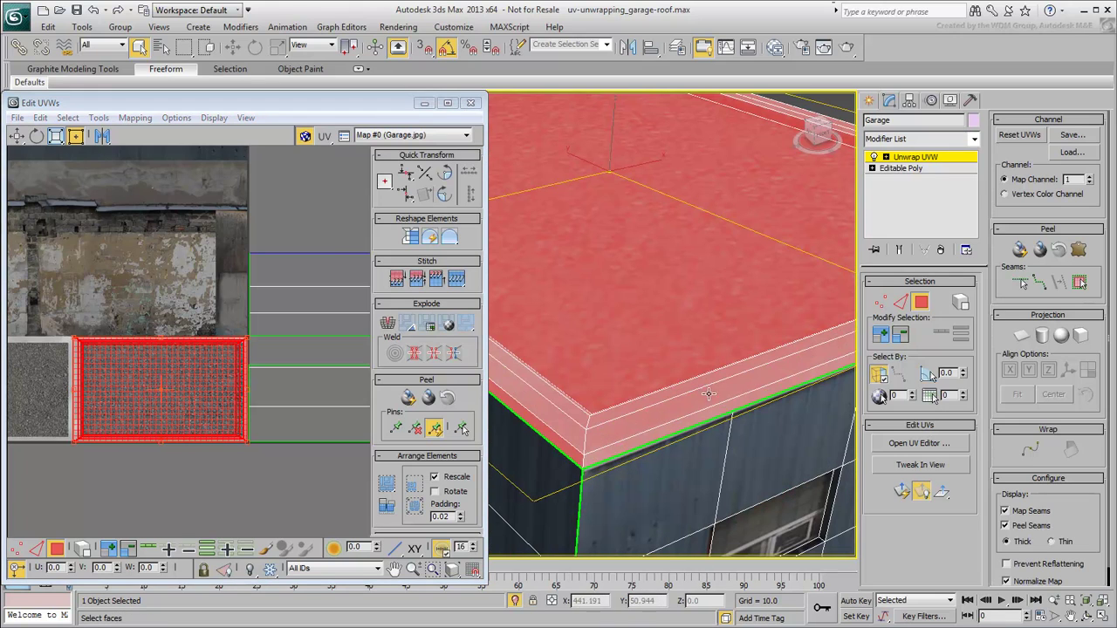
{"action": "left_click", "coordinate": [901, 336]}
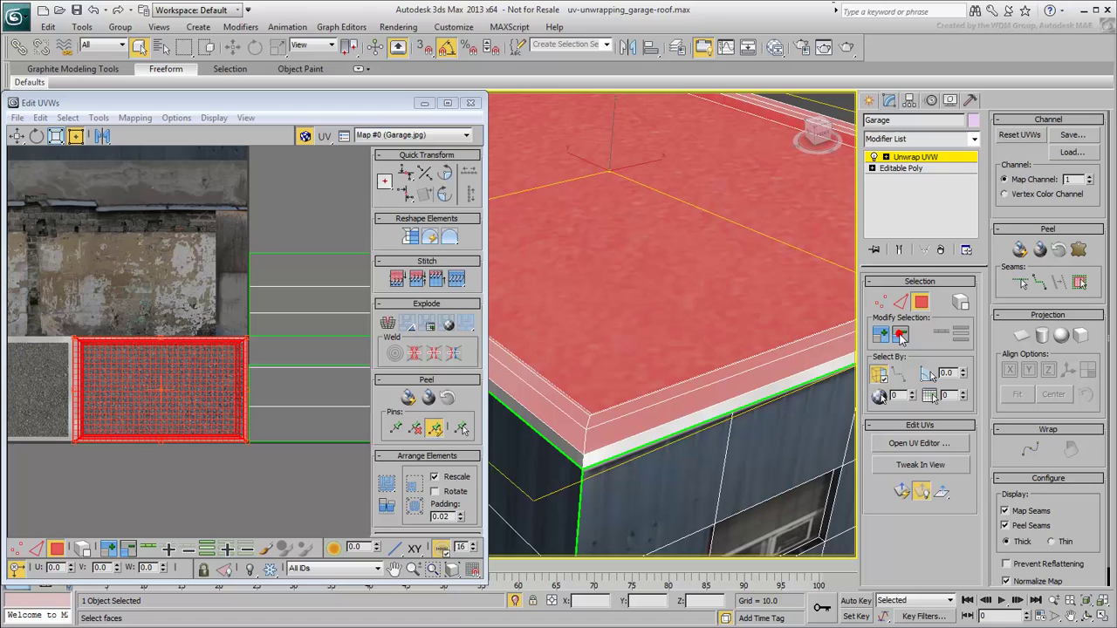
{"action": "middle_click_drag", "start_coordinate": [129, 401], "coordinate": [168, 390]}
{"action": "scroll", "coordinate": [168, 391], "scroll_direction": "up", "scroll_amount": 2}
{"action": "middle_click_drag", "start_coordinate": [206, 452], "coordinate": [102, 358]}
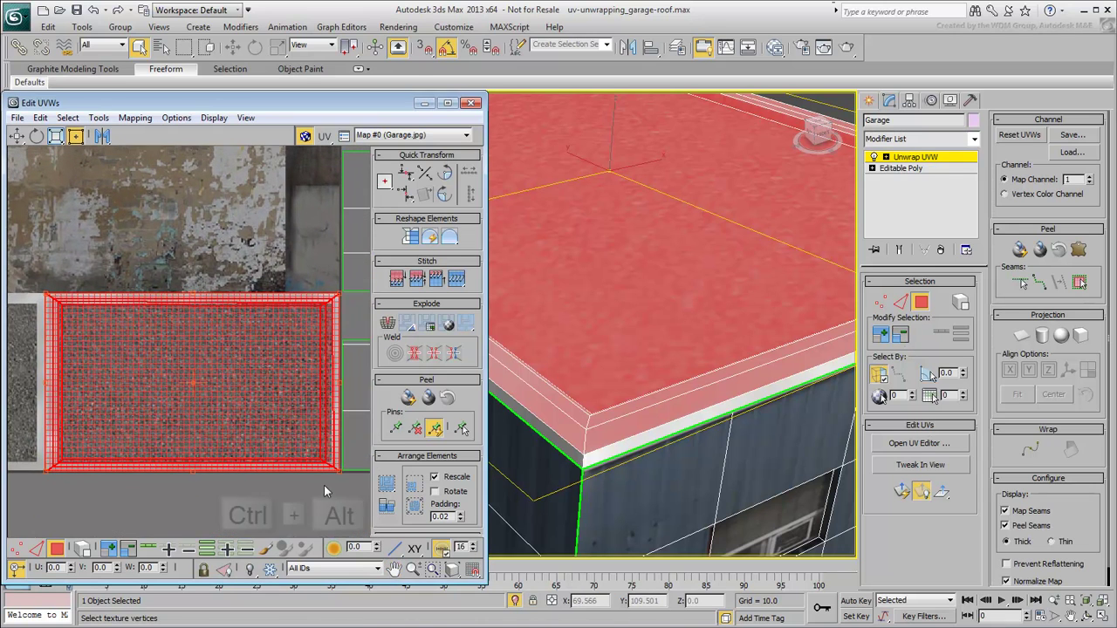
{"action": "left_click_drag", "start_coordinate": [335, 470], "coordinate": [329, 462], "text": "ctrl+alt"}
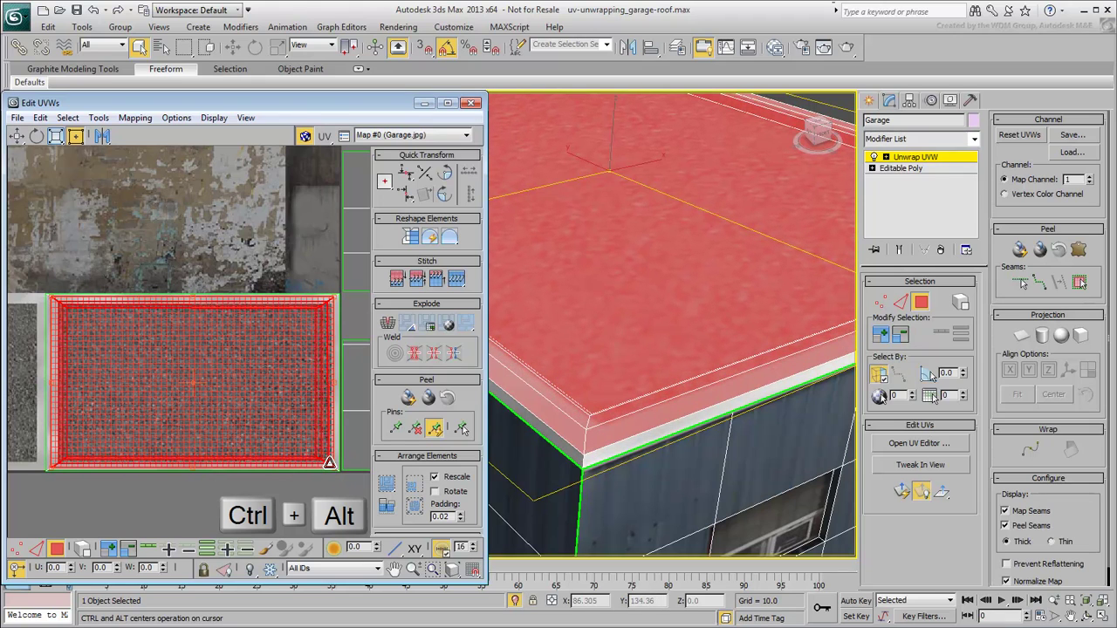
{"action": "left_click", "coordinate": [193, 499]}
- Select the UV vertices along the roof's left rim and compress them horizontally to fit within the texture's white frame
{"action": "mouse_move", "coordinate": [89, 487]}
{"action": "middle_mouse_down"}
{"action": "mouse_move", "coordinate": [150, 478]}
{"action": "mouse_move", "coordinate": [110, 485]}
{"action": "middle_mouse_up"}
{"action": "left_click", "coordinate": [15, 549]}
{"action": "scroll", "coordinate": [113, 484], "scroll_direction": "up", "scroll_amount": 2}
{"action": "scroll", "coordinate": [128, 450], "scroll_direction": "up", "scroll_amount": 2}
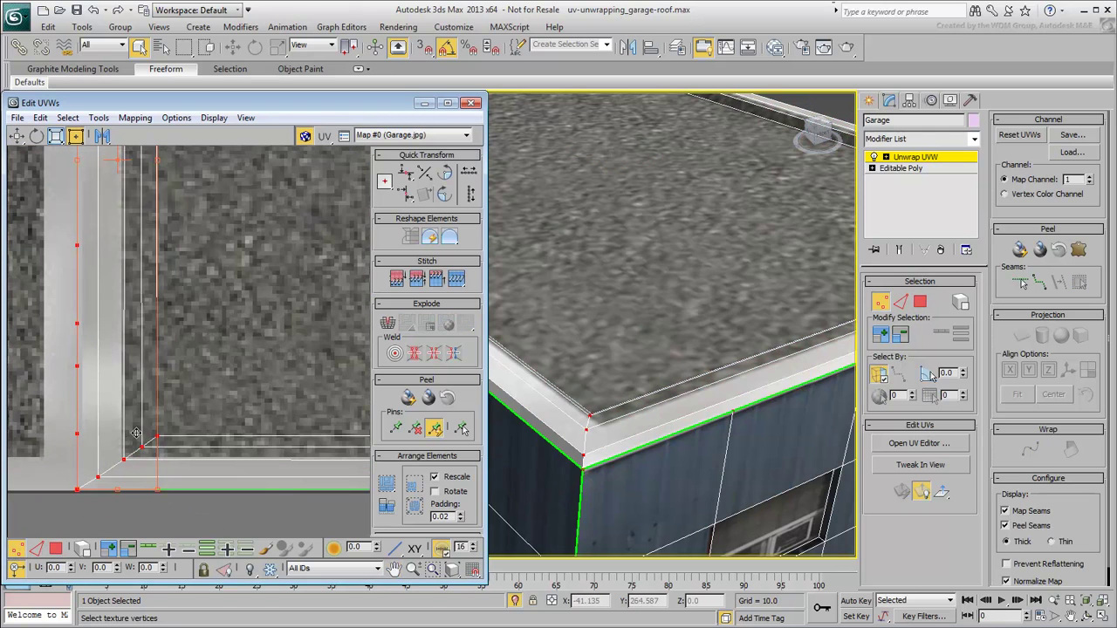
{"action": "left_click_drag", "start_coordinate": [158, 475], "coordinate": [120, 487]}
- Compress the UV vertices along the roof's right rim horizontally so they fit within the white frame
{"action": "scroll", "coordinate": [125, 491], "scroll_direction": "down", "scroll_amount": 3}
{"action": "middle_click_drag", "start_coordinate": [250, 333], "coordinate": [78, 389]}
{"action": "scroll", "coordinate": [282, 364], "scroll_direction": "up", "scroll_amount": 3}
{"action": "mouse_move", "coordinate": [166, 162]}
{"action": "middle_mouse_down"}
{"action": "mouse_move", "coordinate": [79, 404]}
{"action": "mouse_move", "coordinate": [9, 402]}
{"action": "middle_mouse_up"}
{"action": "middle_click_drag", "start_coordinate": [153, 419], "coordinate": [136, 261]}
{"action": "mouse_move", "coordinate": [219, 453]}
{"action": "middle_mouse_down"}
{"action": "mouse_move", "coordinate": [177, 358]}
{"action": "mouse_move", "coordinate": [189, 345]}
{"action": "middle_mouse_up"}
{"action": "scroll", "coordinate": [199, 320], "scroll_direction": "down", "scroll_amount": 1}
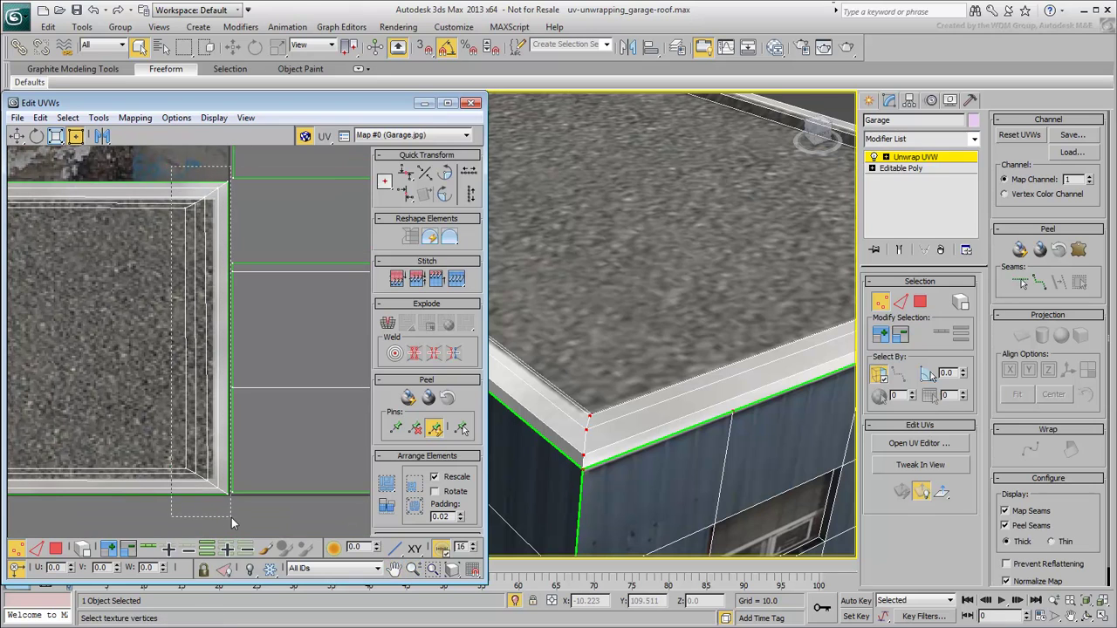
{"action": "left_click_drag", "start_coordinate": [232, 524], "coordinate": [213, 494]}
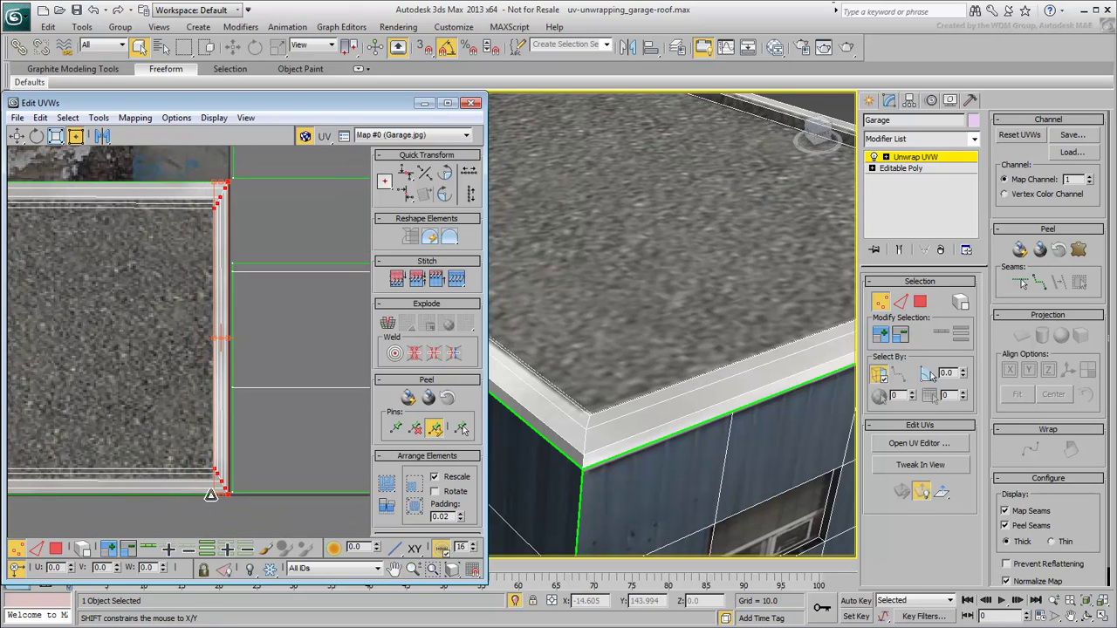
- Select the UV vertices at both upper corners of the roof and compress them vertically into the white frame
{"action": "middle_click_drag", "start_coordinate": [101, 259], "coordinate": [115, 270]}
{"action": "scroll", "coordinate": [185, 389], "scroll_direction": "down", "scroll_amount": 2}
{"action": "middle_click_drag", "start_coordinate": [185, 389], "coordinate": [156, 408]}
{"action": "scroll", "coordinate": [196, 296], "scroll_direction": "up", "scroll_amount": 4}
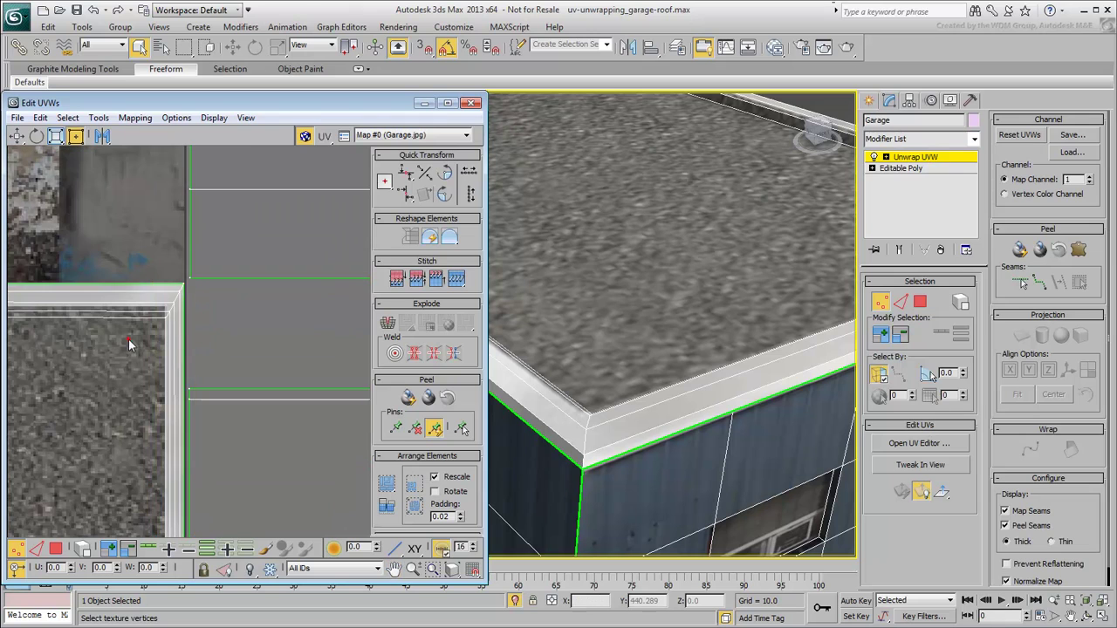
{"action": "scroll", "coordinate": [126, 347], "scroll_direction": "down", "scroll_amount": 4}
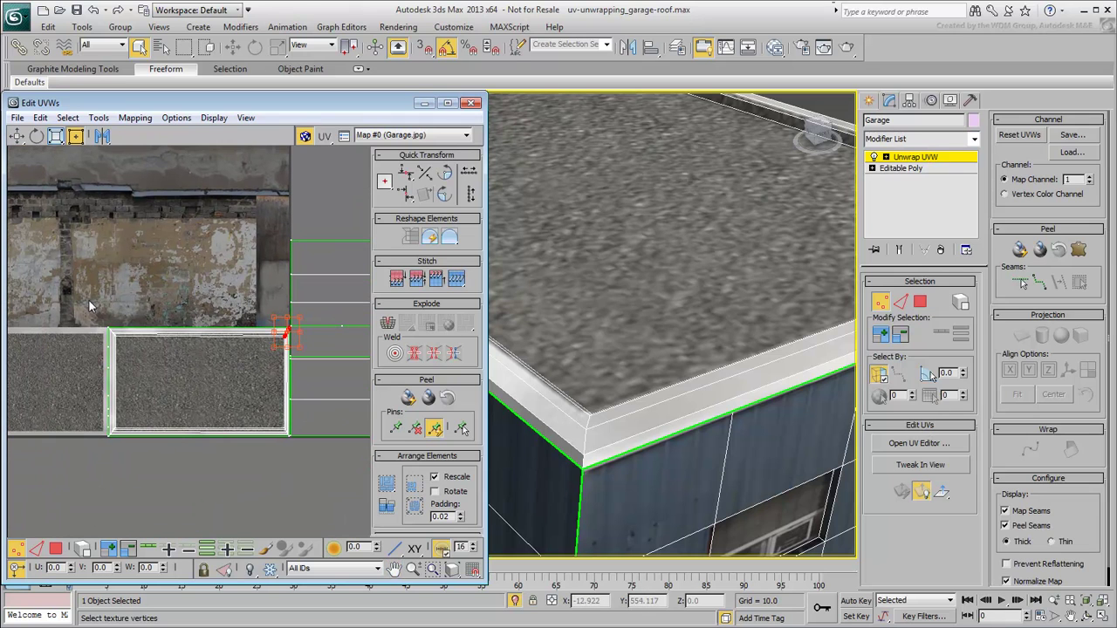
{"action": "left_click_drag", "start_coordinate": [230, 347], "coordinate": [227, 340], "text": "ctrl"}
{"action": "scroll", "coordinate": [288, 340], "scroll_direction": "up", "scroll_amount": 5}
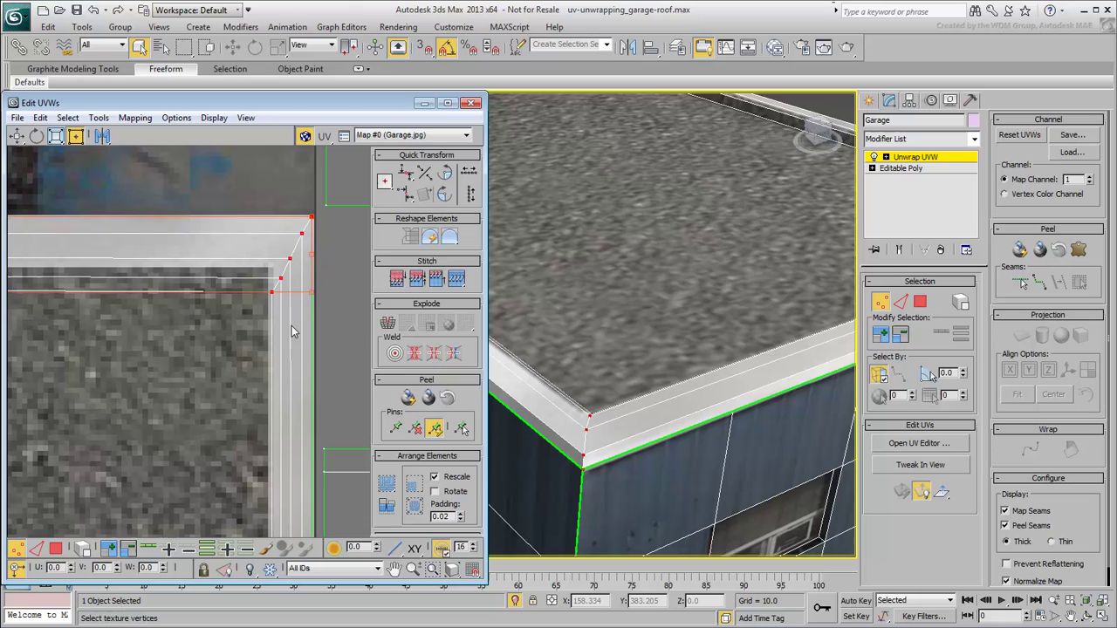
{"action": "left_click_drag", "start_coordinate": [313, 292], "coordinate": [312, 264]}
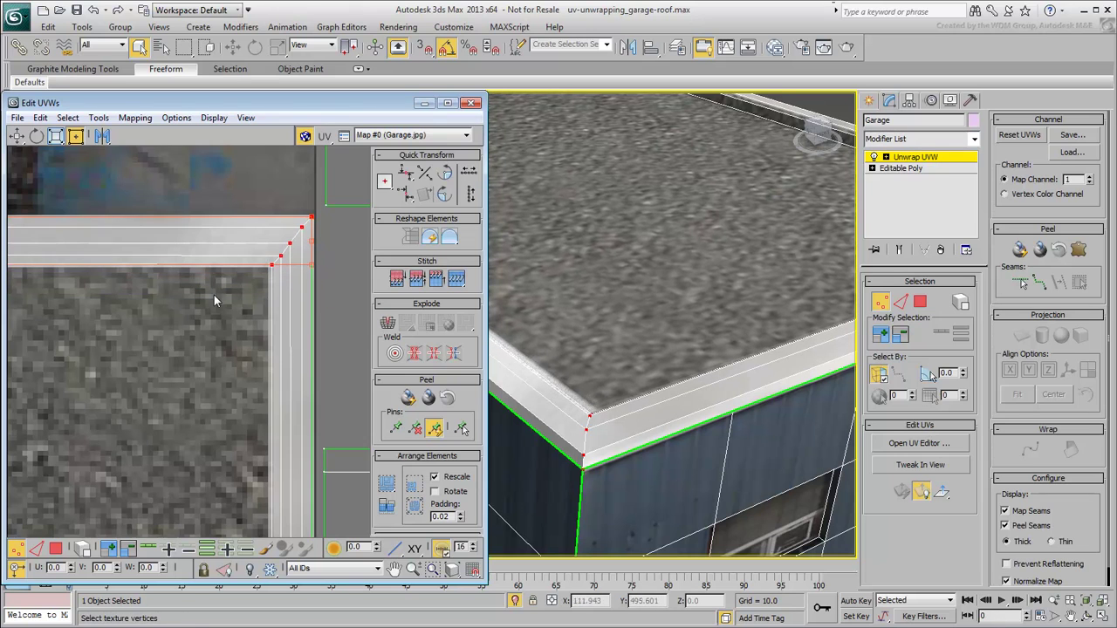
- Select the UV vertices at both lower corners of the roof and compress them vertically into the white frame
{"action": "scroll", "coordinate": [214, 295], "scroll_direction": "down", "scroll_amount": 4}
{"action": "middle_click_drag", "start_coordinate": [214, 295], "coordinate": [151, 347]}
{"action": "scroll", "coordinate": [185, 331], "scroll_direction": "down", "scroll_amount": 8}
{"action": "scroll", "coordinate": [98, 319], "scroll_direction": "up", "scroll_amount": 6}
{"action": "middle_click_drag", "start_coordinate": [96, 319], "coordinate": [166, 346]}
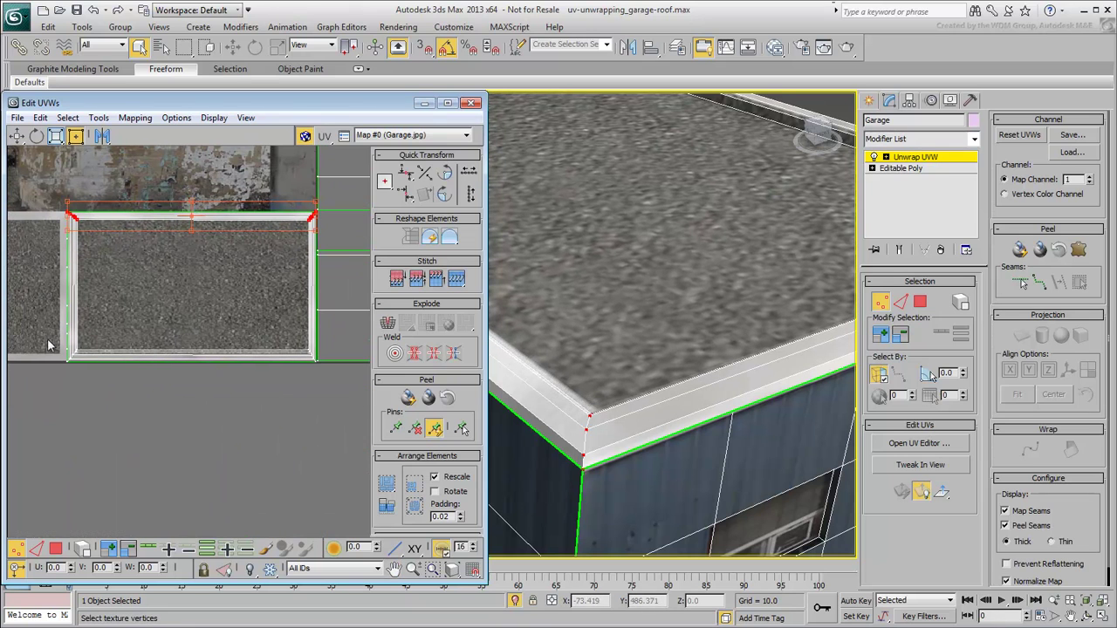
{"action": "left_click_drag", "start_coordinate": [294, 395], "coordinate": [312, 382], "text": "ctrl"}
{"action": "scroll", "coordinate": [312, 382], "scroll_direction": "up", "scroll_amount": 5}
{"action": "left_click_drag", "start_coordinate": [201, 272], "coordinate": [289, 449], "text": "ctrl"}
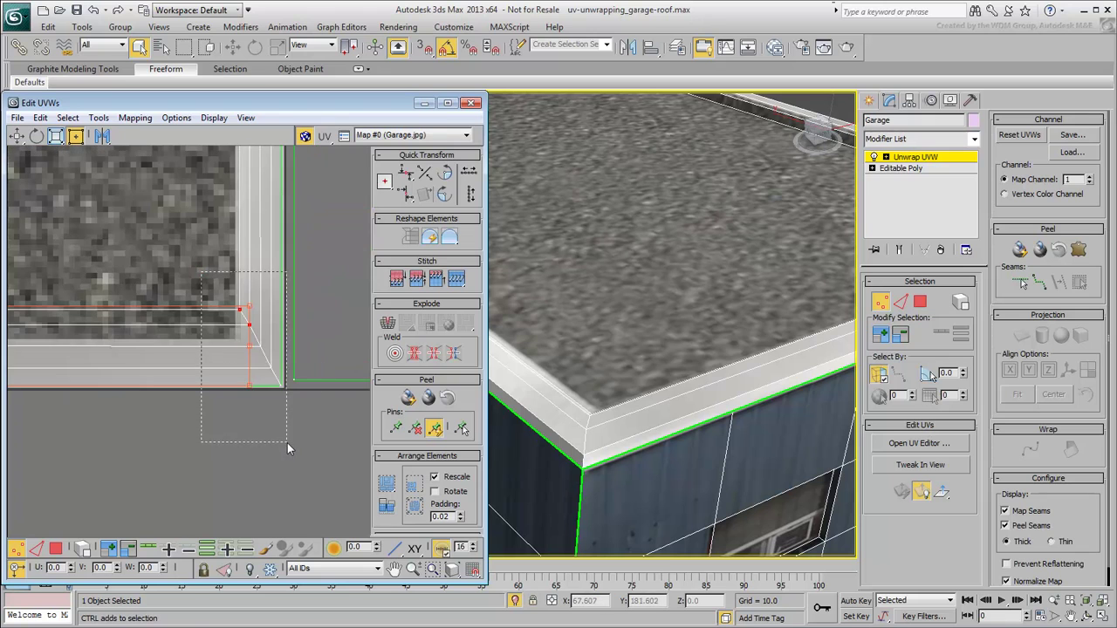
{"action": "left_click_drag", "start_coordinate": [281, 306], "coordinate": [281, 339]}
- Examine the gravel and white rim textures on the upper storey's roof from a wider view
{"action": "scroll", "coordinate": [658, 316], "scroll_direction": "down", "scroll_amount": 7}
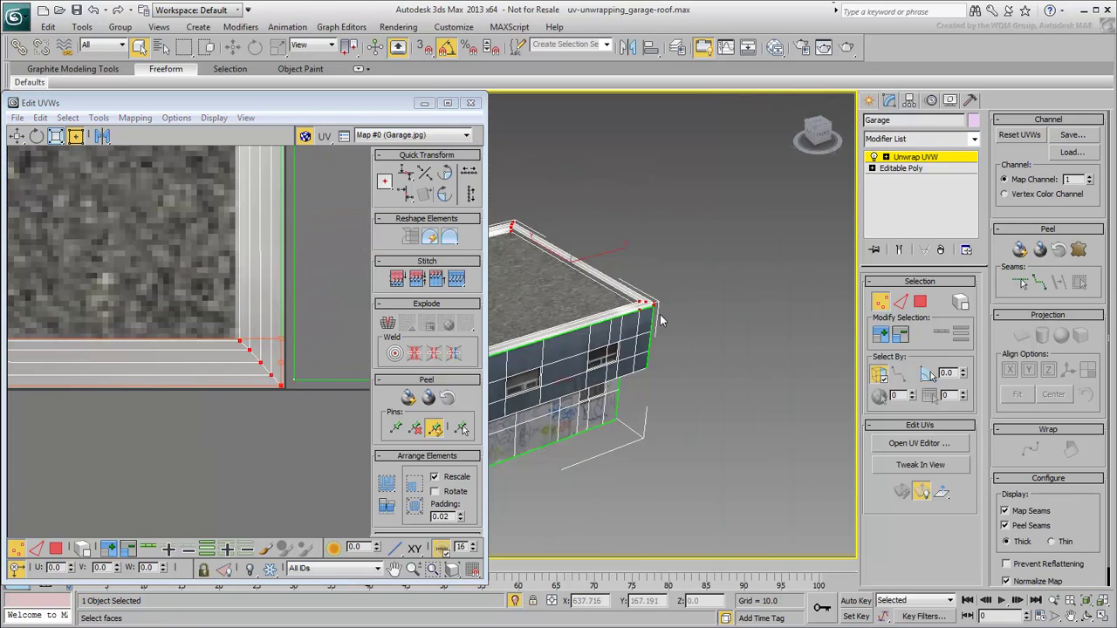
{"action": "middle_click_drag", "start_coordinate": [658, 317], "coordinate": [761, 345]}
{"action": "scroll", "coordinate": [647, 373], "scroll_direction": "up", "scroll_amount": 3}
{"action": "mouse_move", "coordinate": [656, 316]}
{"action": "middle_mouse_down", "text": "alt"}
{"action": "mouse_move", "coordinate": [702, 325]}
{"action": "mouse_move", "coordinate": [790, 286]}
{"action": "mouse_move", "coordinate": [644, 297]}
{"action": "mouse_move", "coordinate": [665, 311]}
{"action": "middle_mouse_up", "text": "alt"}
{"action": "scroll", "coordinate": [203, 313], "scroll_direction": "down", "scroll_amount": 3}
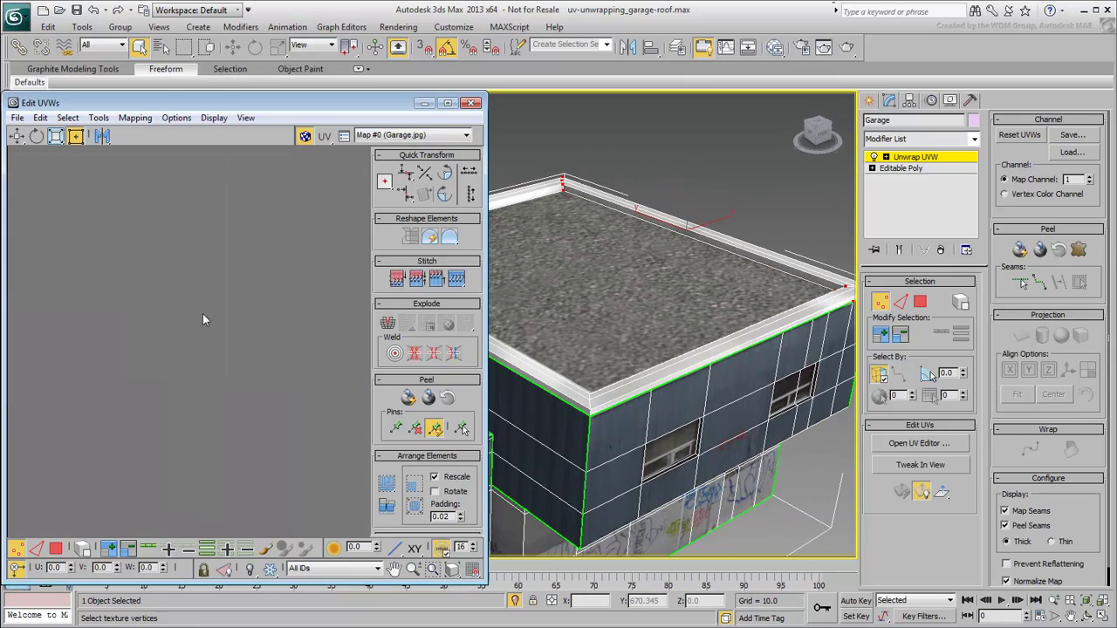
- Select all of the upper roof's UV polygons, including the thin rim strips, and offset them horizontally off the texture past the parked wall UVs
{"action": "middle_click_drag", "start_coordinate": [141, 308], "coordinate": [232, 393]}
{"action": "left_click", "coordinate": [231, 416]}
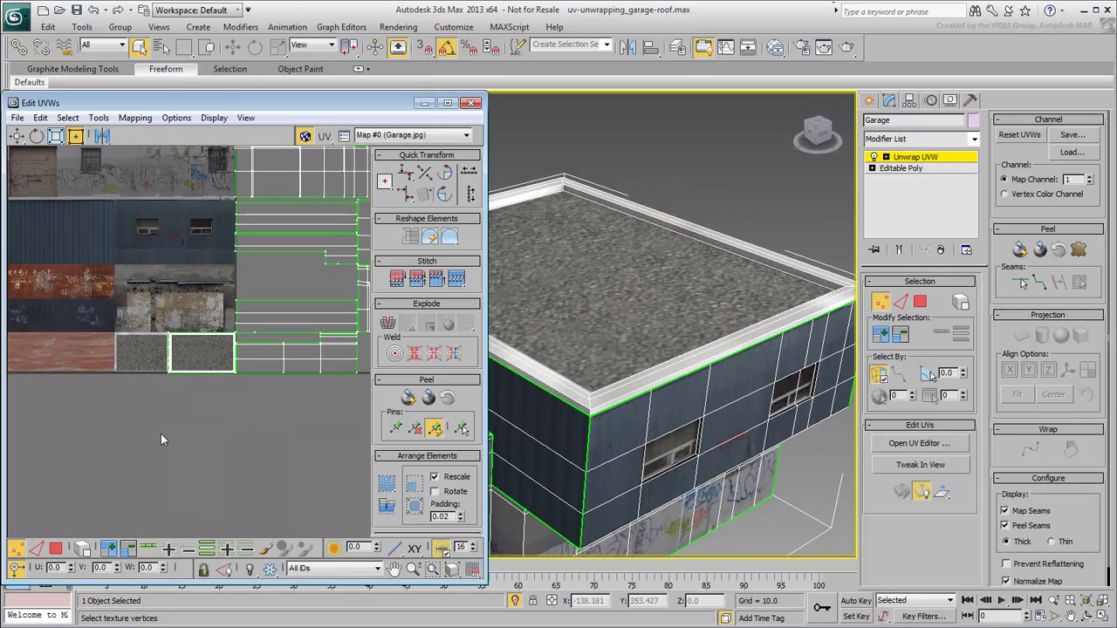
{"action": "left_click", "coordinate": [55, 548]}
{"action": "scroll", "coordinate": [205, 375], "scroll_direction": "up", "scroll_amount": 6}
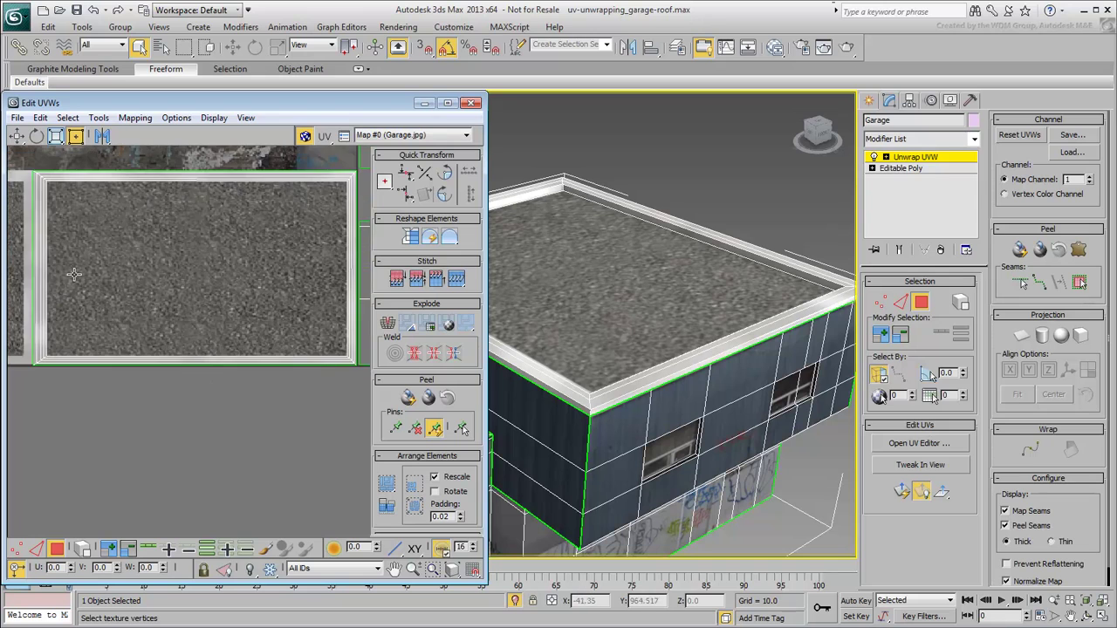
{"action": "left_click_drag", "start_coordinate": [309, 424], "coordinate": [309, 424]}
{"action": "scroll", "coordinate": [262, 291], "scroll_direction": "up", "scroll_amount": 3}
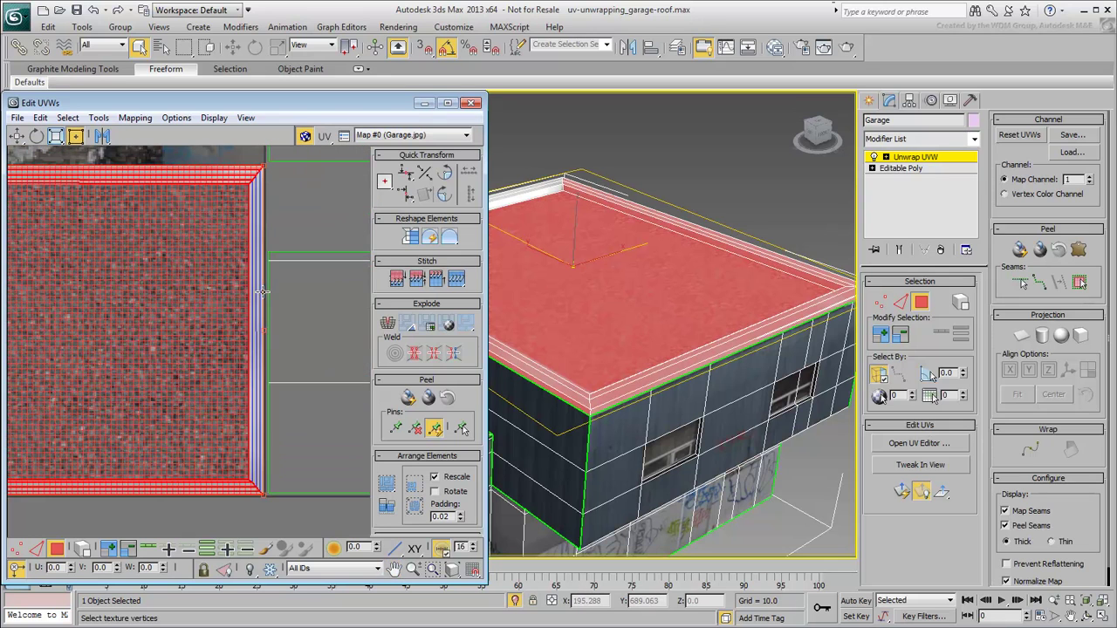
{"action": "left_click_drag", "start_coordinate": [266, 528], "coordinate": [266, 529], "text": "ctrl"}
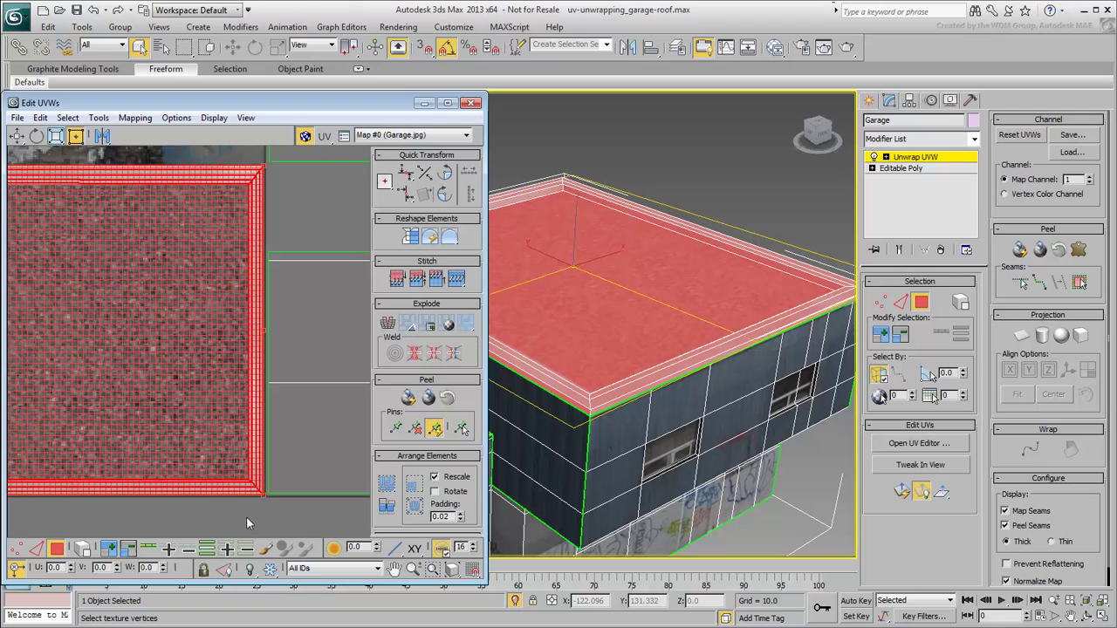
{"action": "scroll", "coordinate": [234, 503], "scroll_direction": "down", "scroll_amount": 7}
{"action": "middle_click_drag", "start_coordinate": [217, 503], "coordinate": [85, 362]}
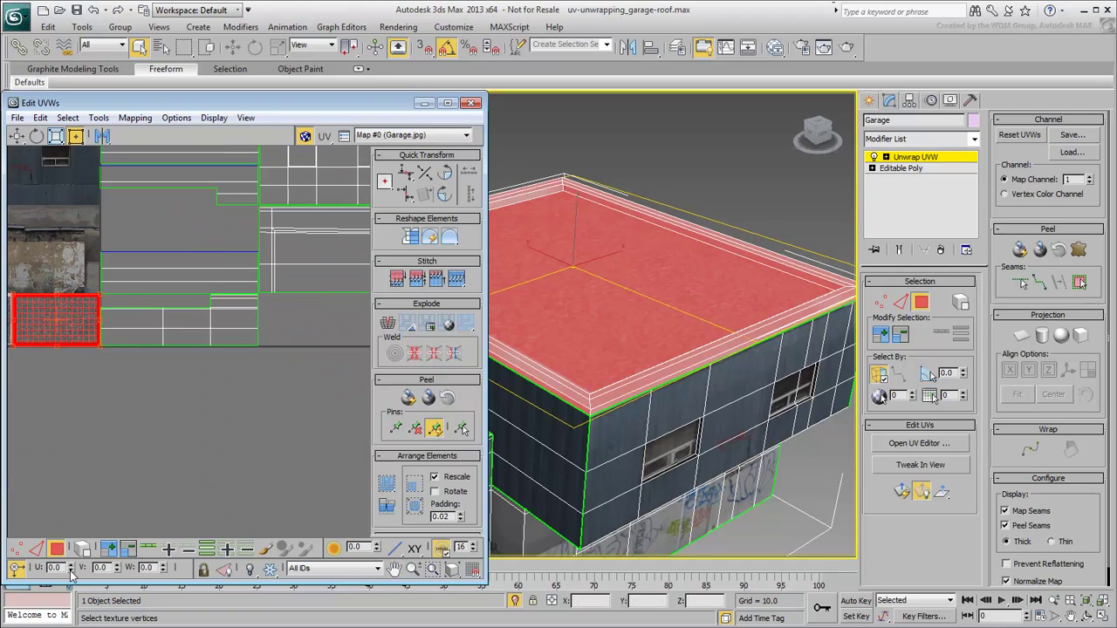
{"action": "left_click_drag", "start_coordinate": [71, 569], "coordinate": [66, 499]}
{"action": "key", "text": "ctrl+z"}
{"action": "left_click_drag", "start_coordinate": [74, 565], "coordinate": [83, 497]}
{"action": "middle_click_drag", "start_coordinate": [256, 373], "coordinate": [259, 425]}
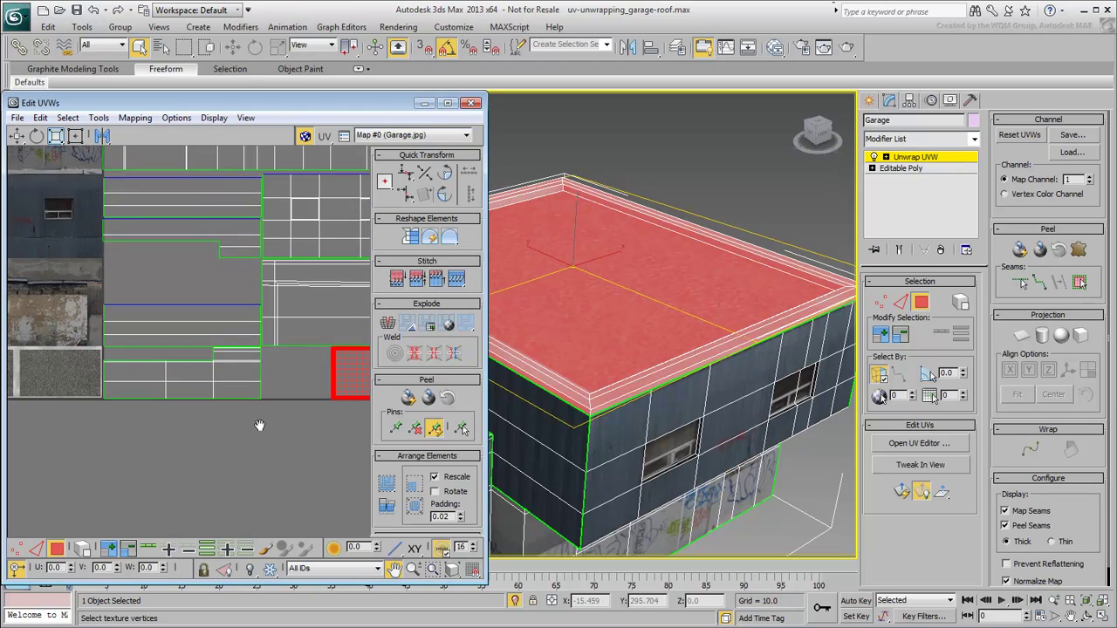
- Select the lower storey's roof polygons, grow the selection to include the rim, and apply a planar projection aligned to Z
{"action": "scroll", "coordinate": [218, 432], "scroll_direction": "down", "scroll_amount": 6}
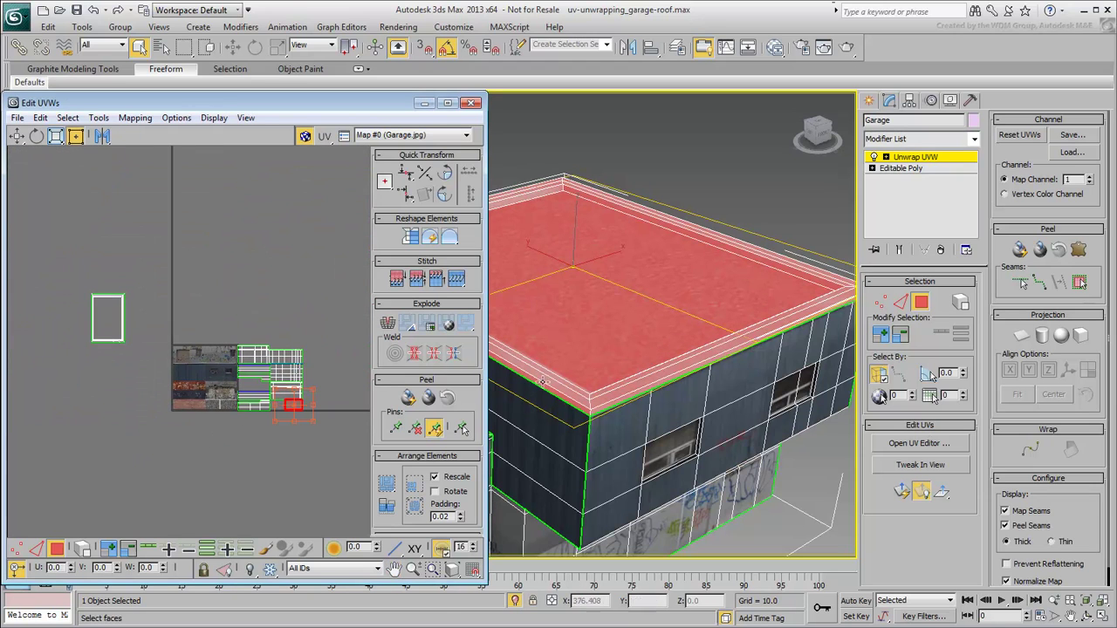
{"action": "middle_click_drag", "start_coordinate": [542, 381], "coordinate": [758, 359]}
{"action": "middle_click_drag", "start_coordinate": [621, 416], "coordinate": [686, 335]}
{"action": "left_click", "coordinate": [686, 336]}
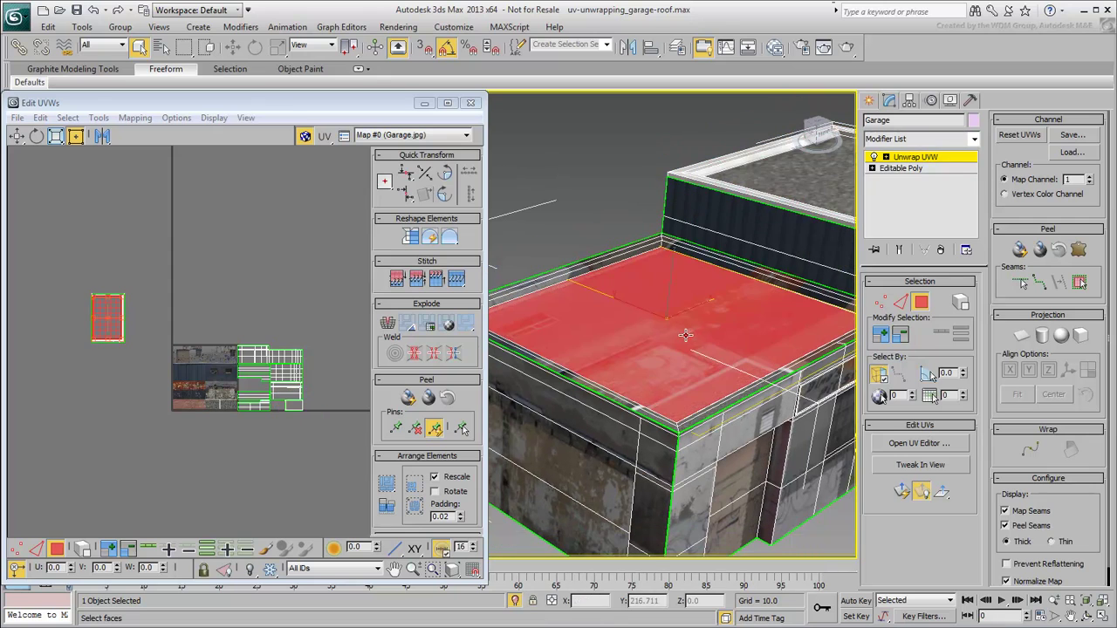
{"action": "left_click", "coordinate": [880, 335]}
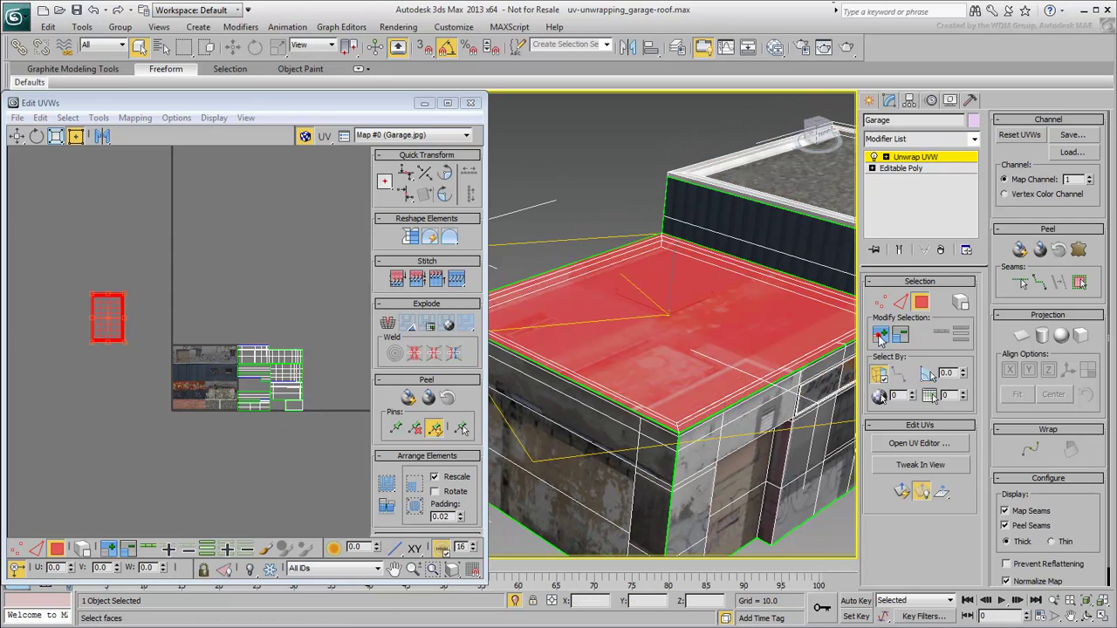
{"action": "mouse_move", "coordinate": [662, 376]}
{"action": "middle_mouse_down", "text": "alt"}
{"action": "mouse_move", "coordinate": [650, 374]}
{"action": "mouse_move", "coordinate": [671, 379]}
{"action": "middle_mouse_up", "text": "alt"}
{"action": "middle_click_drag", "start_coordinate": [580, 380], "coordinate": [906, 373], "text": "alt"}
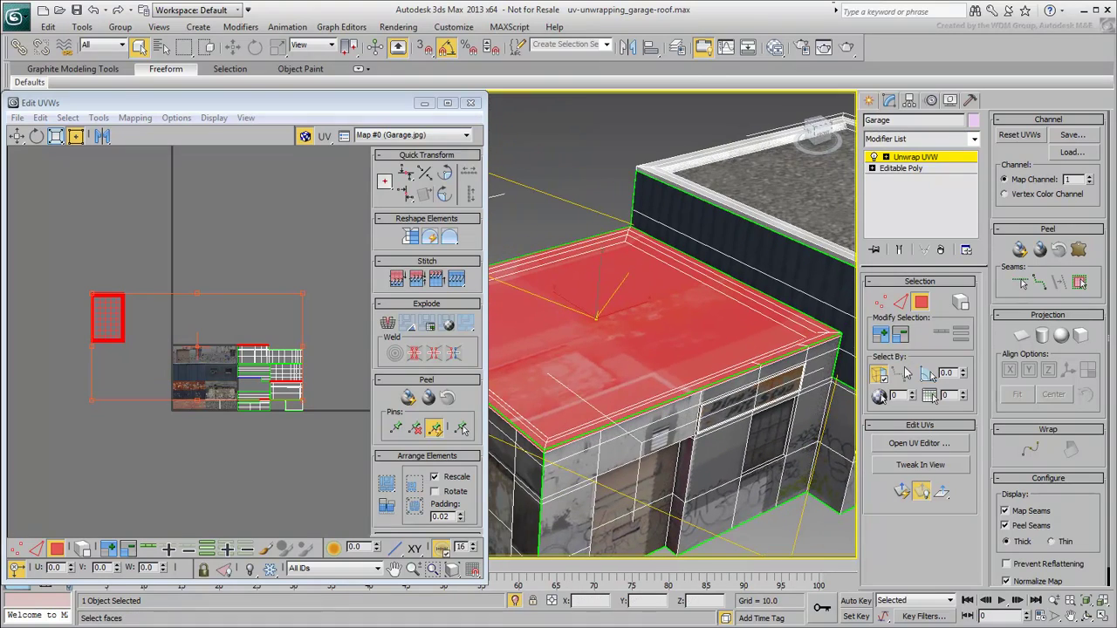
{"action": "left_click", "coordinate": [1021, 335]}
{"action": "left_click", "coordinate": [1048, 371]}
{"action": "left_click", "coordinate": [1022, 336]}
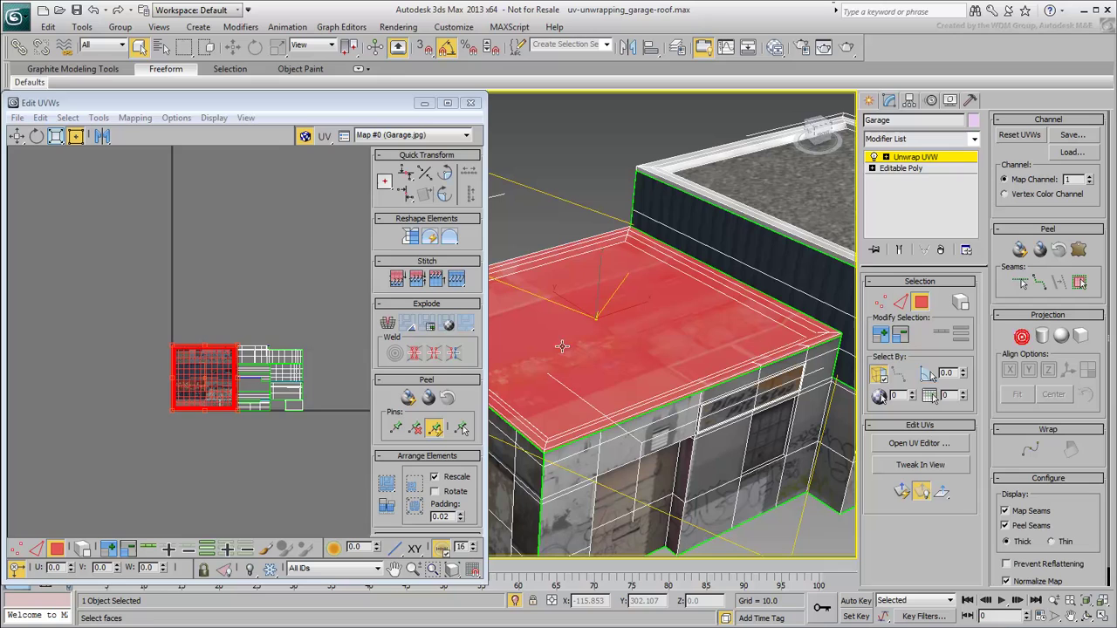
- Scale the lower roof's UVs down onto the smaller gravel area of Garage.jpg and align their lower-left corner with its white frame
{"action": "middle_click_drag", "start_coordinate": [228, 373], "coordinate": [227, 372]}
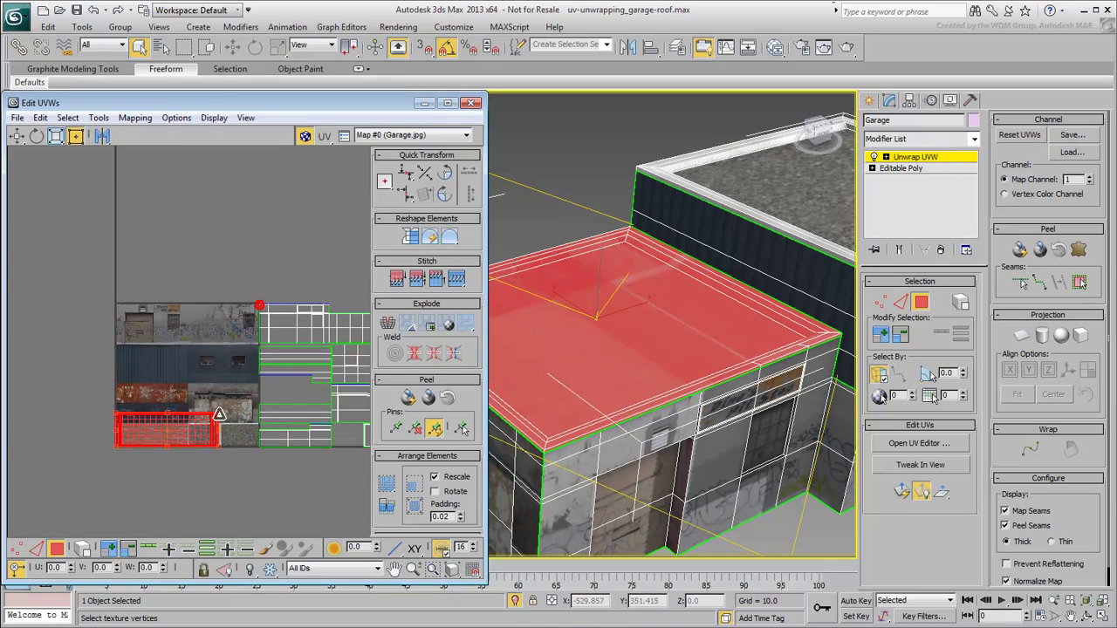
{"action": "left_click_drag", "start_coordinate": [180, 305], "coordinate": [118, 458]}
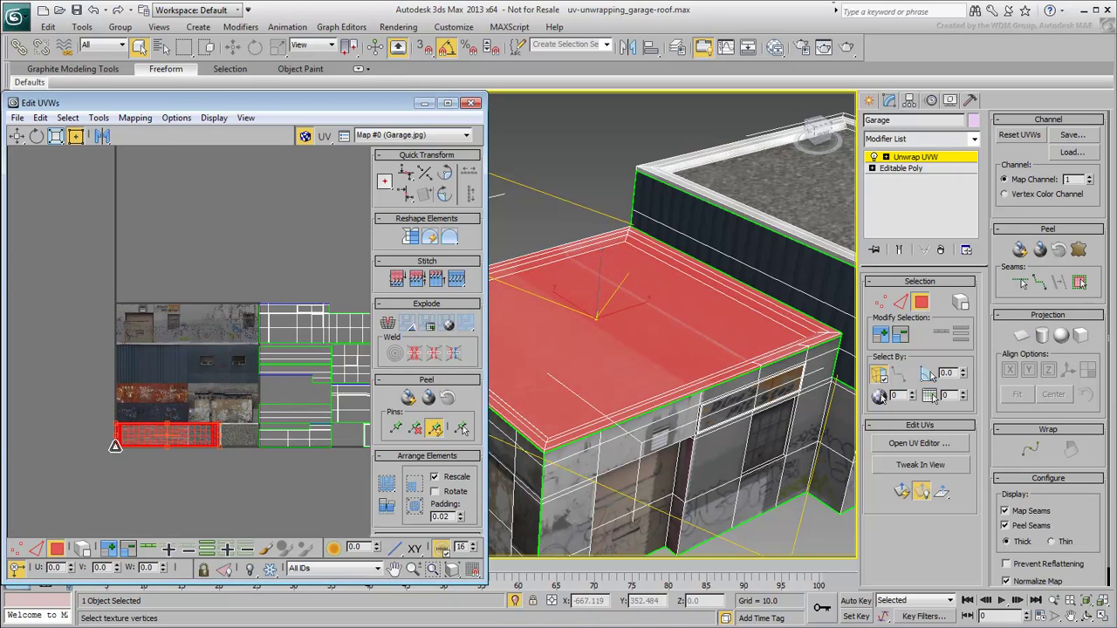
{"action": "scroll", "coordinate": [203, 445], "scroll_direction": "up", "scroll_amount": 10}
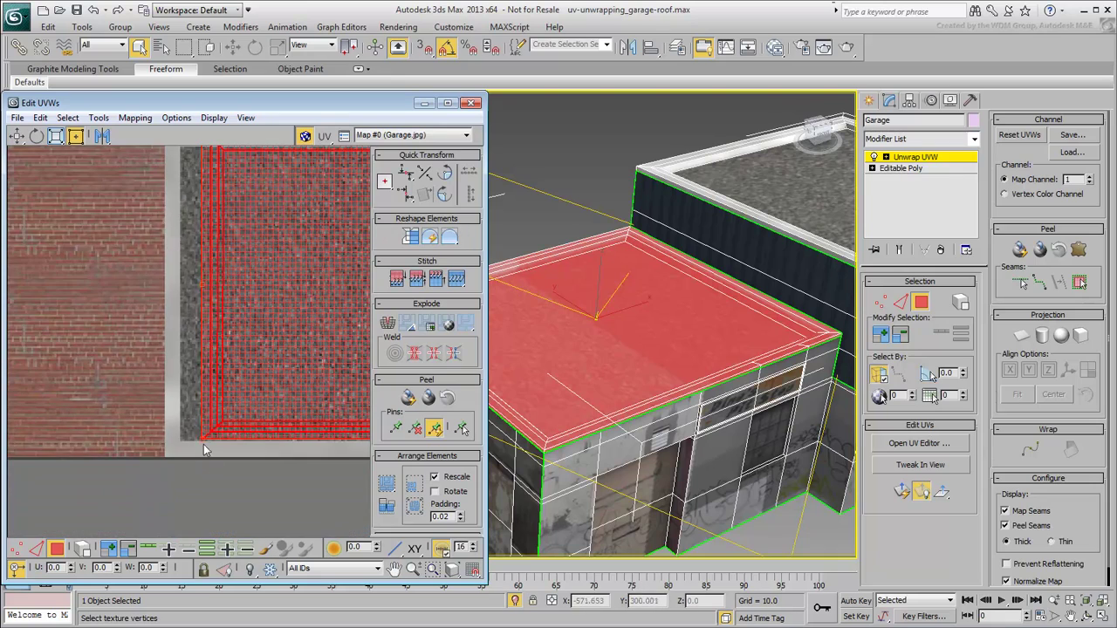
{"action": "left_click_drag", "start_coordinate": [203, 444], "coordinate": [166, 444]}
{"action": "scroll", "coordinate": [168, 463], "scroll_direction": "up", "scroll_amount": 5}
{"action": "scroll", "coordinate": [166, 443], "scroll_direction": "down", "scroll_amount": 5}
- Stretch the lower roof's UVs so their upper-right corner meets the white frame around the smaller gravel area
{"action": "middle_click_drag", "start_coordinate": [281, 393], "coordinate": [96, 421]}
{"action": "scroll", "coordinate": [96, 420], "scroll_direction": "down", "scroll_amount": 2}
{"action": "scroll", "coordinate": [231, 304], "scroll_direction": "up", "scroll_amount": 6}
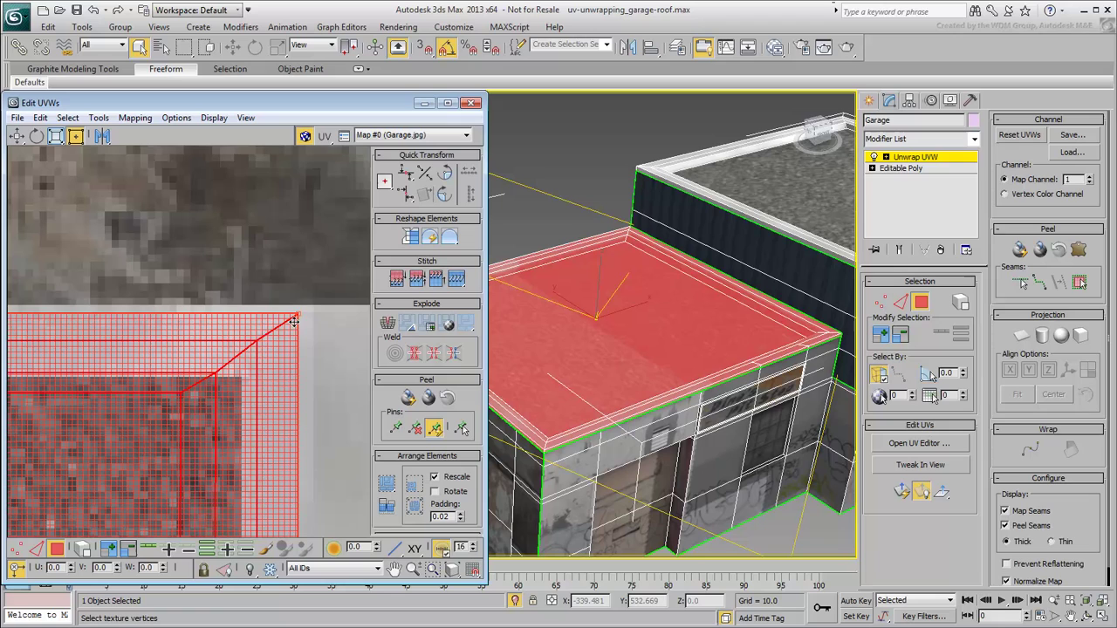
{"action": "left_click_drag", "start_coordinate": [298, 315], "coordinate": [311, 308]}
{"action": "scroll", "coordinate": [175, 379], "scroll_direction": "down", "scroll_amount": 8}
{"action": "middle_click_drag", "start_coordinate": [146, 399], "coordinate": [241, 374]}
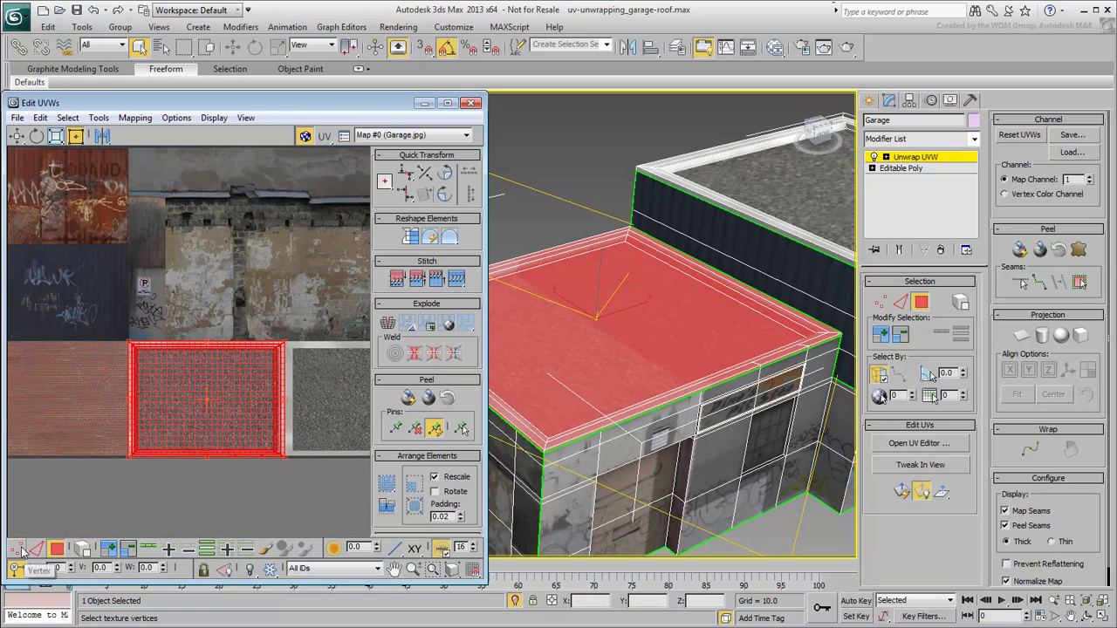
- Compress the UV vertices along the lower roof's left rim horizontally so they fit within the white frame
{"action": "left_click", "coordinate": [16, 549]}
{"action": "scroll", "coordinate": [138, 456], "scroll_direction": "up", "scroll_amount": 7}
{"action": "left_click_drag", "start_coordinate": [147, 481], "coordinate": [134, 474]}
{"action": "scroll", "coordinate": [166, 453], "scroll_direction": "down", "scroll_amount": 6}
- Select only the UV vertices of the lower roof's right rim and compress them horizontally into the white frame
{"action": "middle_click_drag", "start_coordinate": [295, 360], "coordinate": [184, 365]}
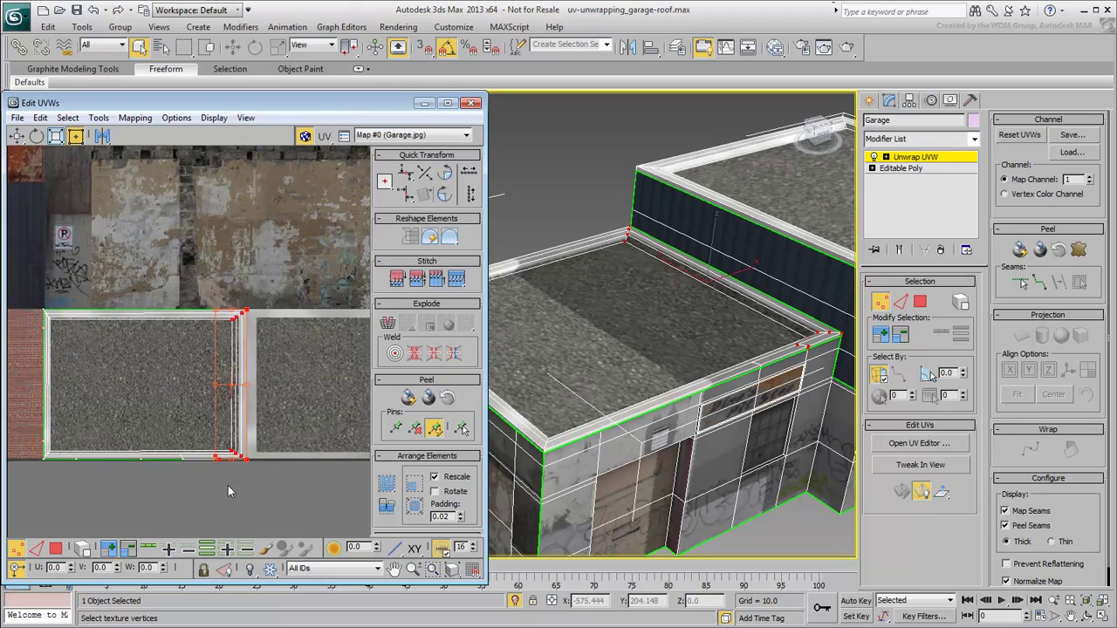
{"action": "scroll", "coordinate": [228, 483], "scroll_direction": "up", "scroll_amount": 5}
{"action": "scroll", "coordinate": [232, 460], "scroll_direction": "down", "scroll_amount": 4}
{"action": "left_click_drag", "start_coordinate": [197, 423], "coordinate": [227, 483], "text": "alt"}
{"action": "scroll", "coordinate": [227, 471], "scroll_direction": "up", "scroll_amount": 6}
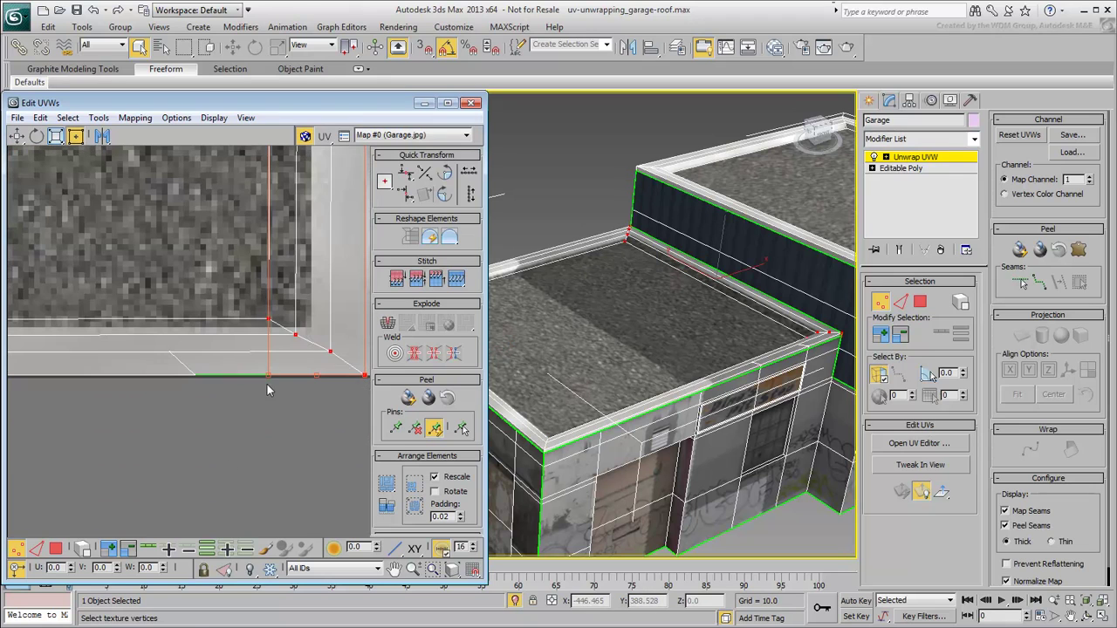
{"action": "left_click_drag", "start_coordinate": [269, 376], "coordinate": [312, 380]}
{"action": "scroll", "coordinate": [250, 386], "scroll_direction": "down", "scroll_amount": 6}
- Select the UV vertices along the lower roof's bottom rim and compress them vertically into the white frame
{"action": "left_click_drag", "start_coordinate": [91, 418], "coordinate": [298, 356]}
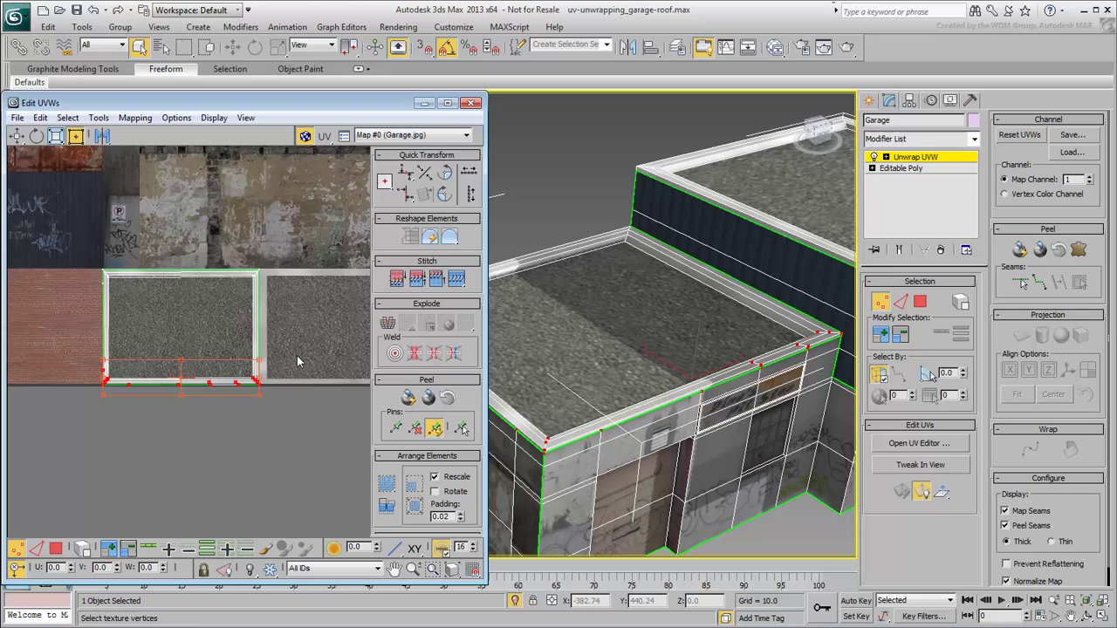
{"action": "scroll", "coordinate": [264, 381], "scroll_direction": "up", "scroll_amount": 7}
{"action": "left_click_drag", "start_coordinate": [231, 310], "coordinate": [232, 332]}
{"action": "scroll", "coordinate": [206, 334], "scroll_direction": "down", "scroll_amount": 6}
{"action": "middle_click_drag", "start_coordinate": [207, 335], "coordinate": [325, 433]}
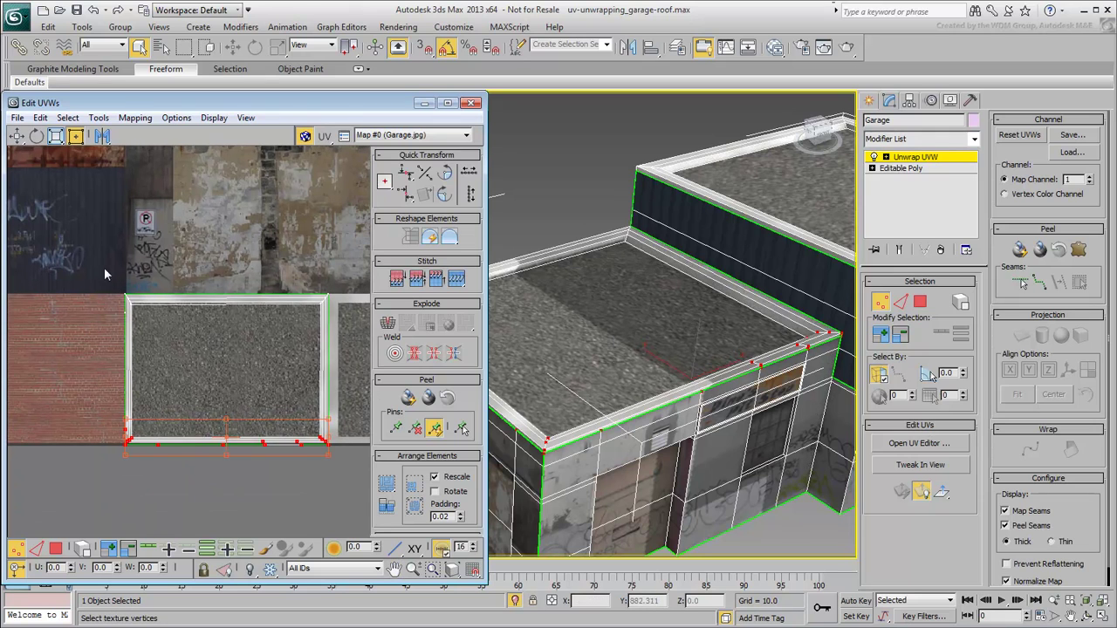
- Select the UV vertices along the lower roof's top rim and compress them vertically into the white frame
{"action": "left_click_drag", "start_coordinate": [347, 314], "coordinate": [347, 314]}
{"action": "scroll", "coordinate": [135, 319], "scroll_direction": "up", "scroll_amount": 3}
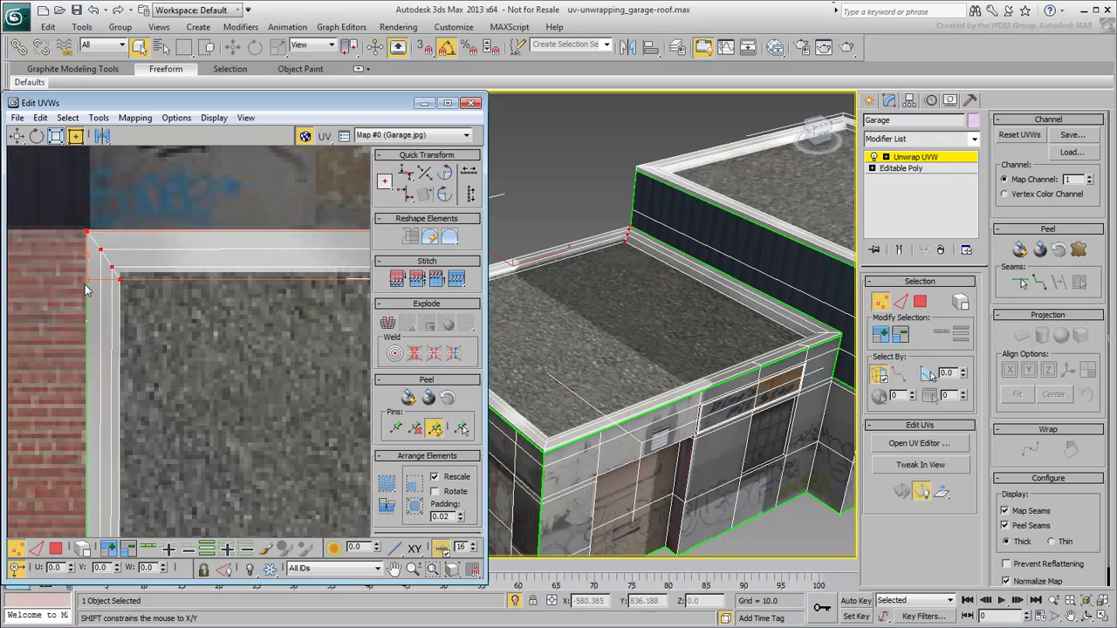
{"action": "left_click_drag", "start_coordinate": [86, 286], "coordinate": [88, 269]}
{"action": "scroll", "coordinate": [90, 270], "scroll_direction": "down", "scroll_amount": 6}
{"action": "middle_click_drag", "start_coordinate": [165, 319], "coordinate": [122, 388]}
- Examine the outer edges of the lower roof's rim up close and from several sides of the building
{"action": "left_click", "coordinate": [52, 546]}
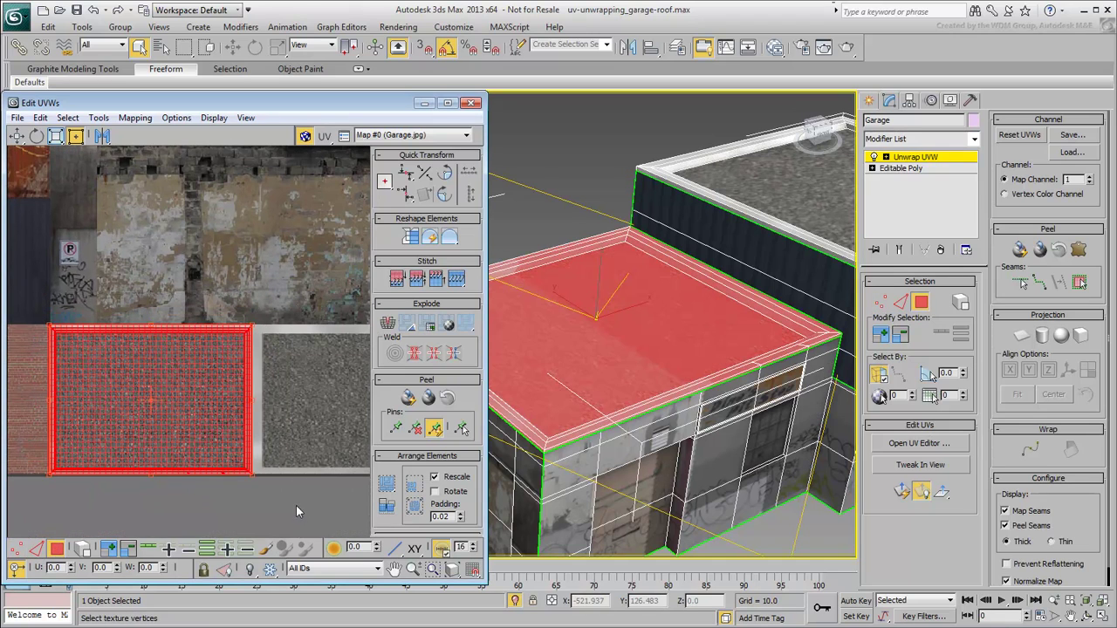
{"action": "scroll", "coordinate": [580, 426], "scroll_direction": "up", "scroll_amount": 3}
{"action": "scroll", "coordinate": [742, 342], "scroll_direction": "up", "scroll_amount": 5}
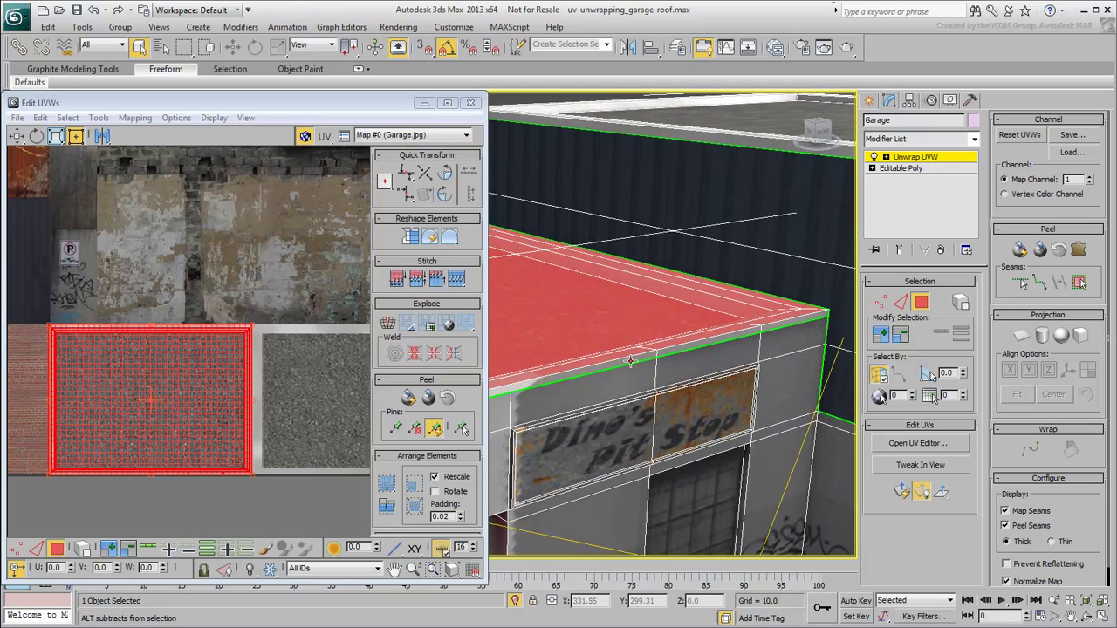
{"action": "scroll", "coordinate": [727, 339], "scroll_direction": "down", "scroll_amount": 3}
{"action": "scroll", "coordinate": [625, 347], "scroll_direction": "down", "scroll_amount": 3}
{"action": "middle_click_drag", "start_coordinate": [626, 346], "coordinate": [774, 356], "text": "alt"}
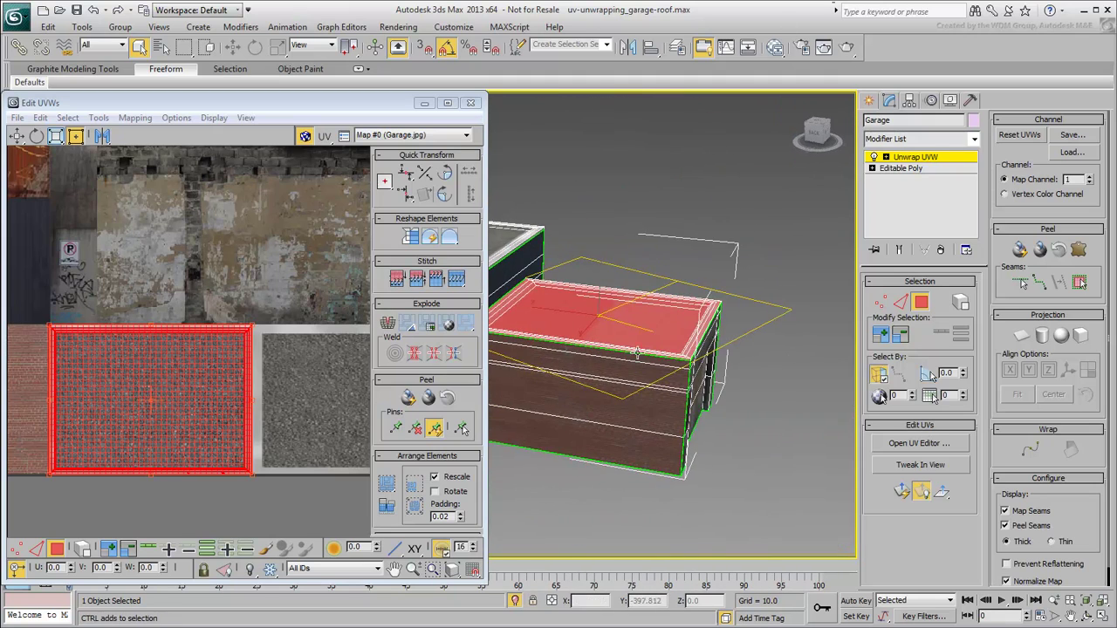
{"action": "scroll", "coordinate": [657, 358], "scroll_direction": "up", "scroll_amount": 3}
{"action": "scroll", "coordinate": [647, 418], "scroll_direction": "up", "scroll_amount": 3}
{"action": "scroll", "coordinate": [685, 377], "scroll_direction": "down", "scroll_amount": 5}
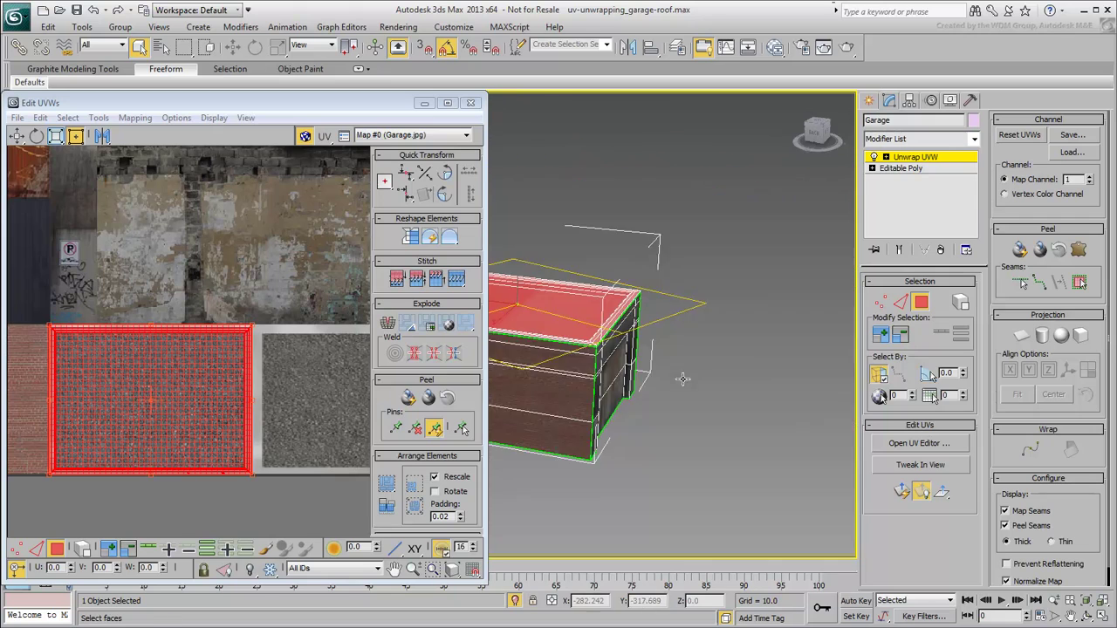
{"action": "middle_click_drag", "start_coordinate": [683, 379], "coordinate": [482, 426]}
- Scale the lower roof's selected UV polygons slightly inward, leaving a narrow margin inside the outer UV outline
{"action": "scroll", "coordinate": [333, 489], "scroll_direction": "up", "scroll_amount": 5}
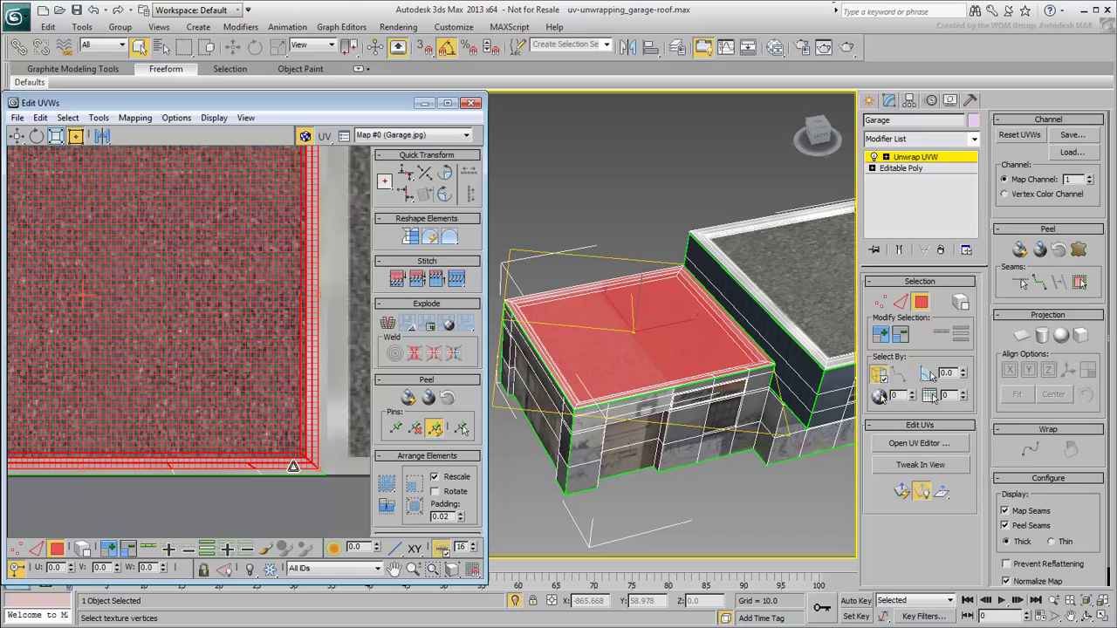
{"action": "left_click_drag", "start_coordinate": [293, 466], "coordinate": [297, 468]}
{"action": "scroll", "coordinate": [197, 390], "scroll_direction": "down", "scroll_amount": 3}
{"action": "middle_click_drag", "start_coordinate": [196, 390], "coordinate": [297, 369]}
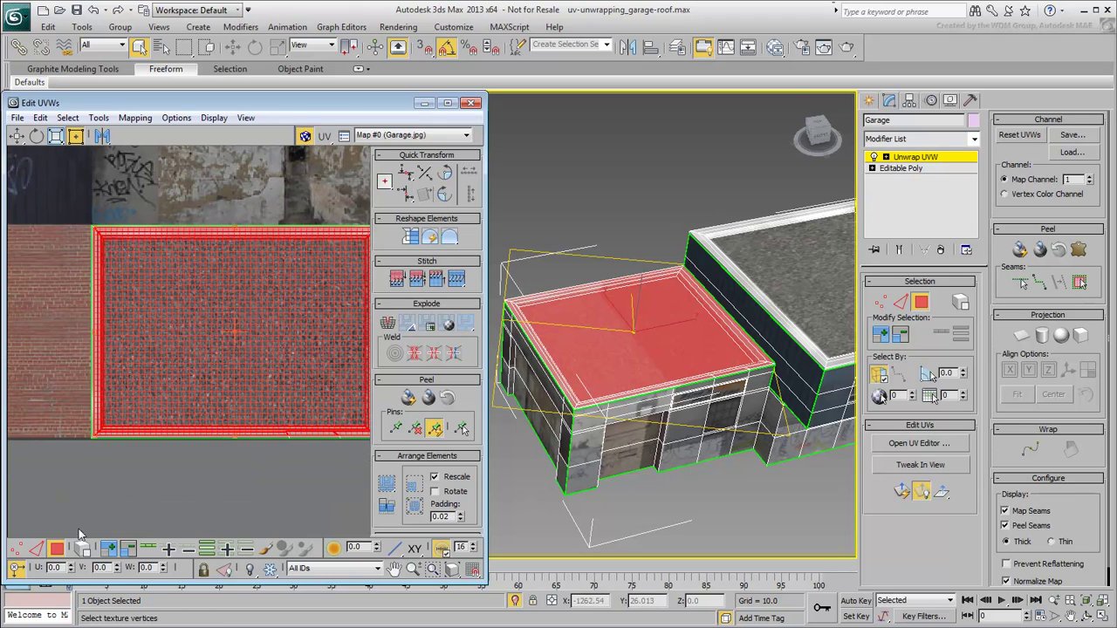
- Refit the lower roof's left and right rim vertices by compressing each side horizontally within the white frame
{"action": "left_click", "coordinate": [16, 548]}
{"action": "left_click_drag", "start_coordinate": [64, 479], "coordinate": [114, 182]}
{"action": "scroll", "coordinate": [79, 386], "scroll_direction": "up", "scroll_amount": 3}
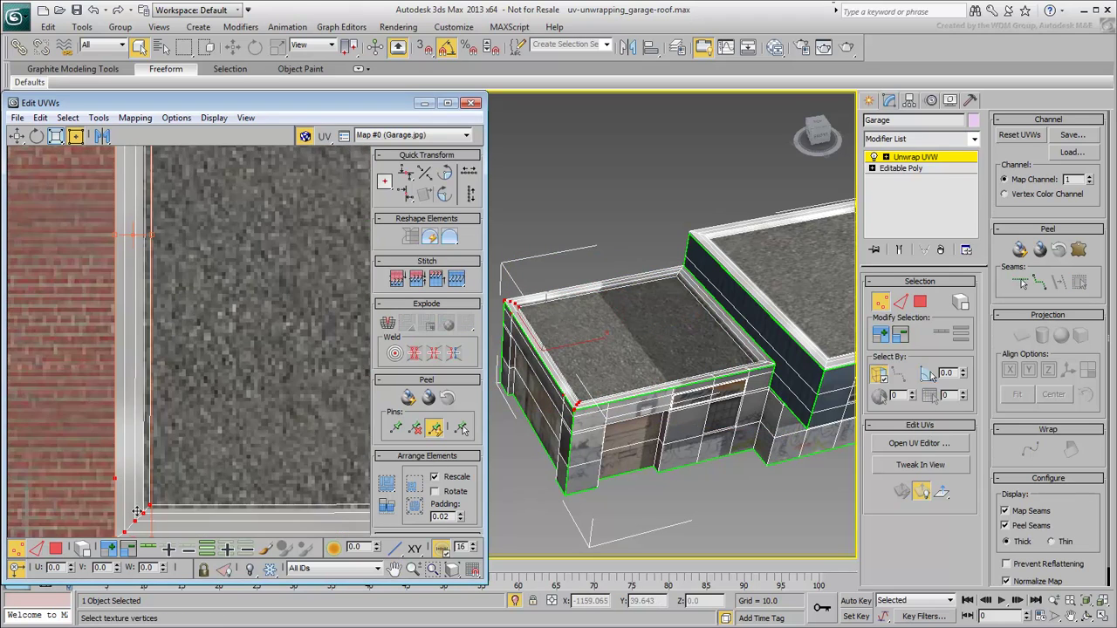
{"action": "left_click", "coordinate": [154, 463]}
{"action": "scroll", "coordinate": [179, 458], "scroll_direction": "down", "scroll_amount": 4}
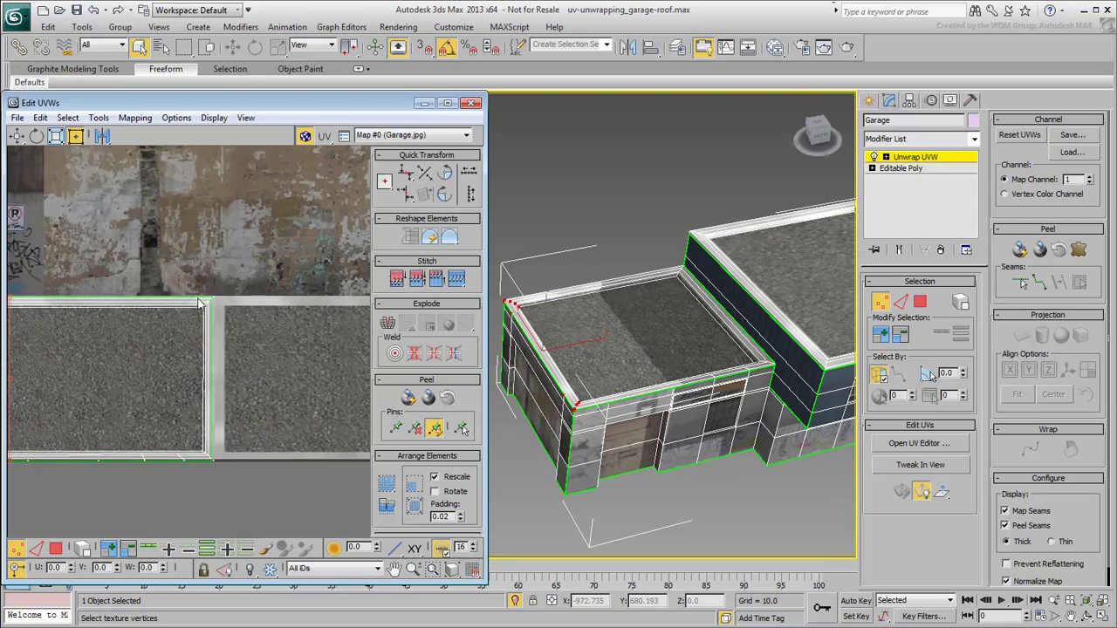
{"action": "scroll", "coordinate": [200, 303], "scroll_direction": "up", "scroll_amount": 3}
{"action": "middle_click_drag", "start_coordinate": [192, 393], "coordinate": [197, 284]}
{"action": "left_click_drag", "start_coordinate": [243, 174], "coordinate": [195, 465]}
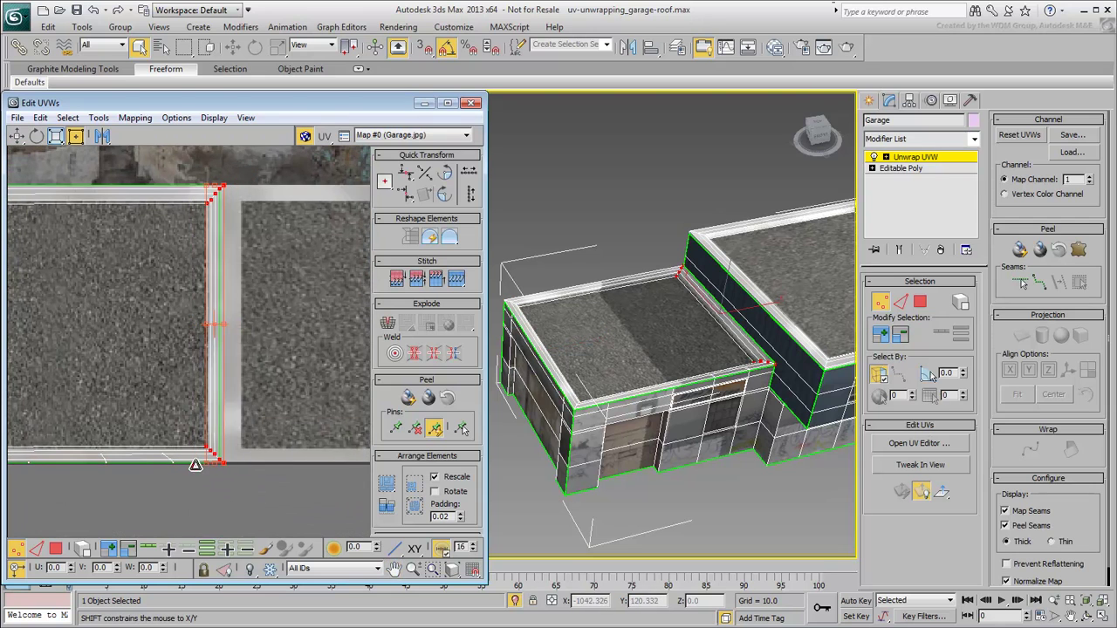
- Refit the lower roof's upper rim vertices by compressing them vertically within the white frame
{"action": "scroll", "coordinate": [204, 369], "scroll_direction": "down", "scroll_amount": 3}
{"action": "left_click_drag", "start_coordinate": [47, 293], "coordinate": [350, 333]}
{"action": "scroll", "coordinate": [334, 336], "scroll_direction": "up", "scroll_amount": 4}
{"action": "left_click_drag", "start_coordinate": [279, 317], "coordinate": [279, 310]}
{"action": "scroll", "coordinate": [183, 400], "scroll_direction": "down", "scroll_amount": 5}
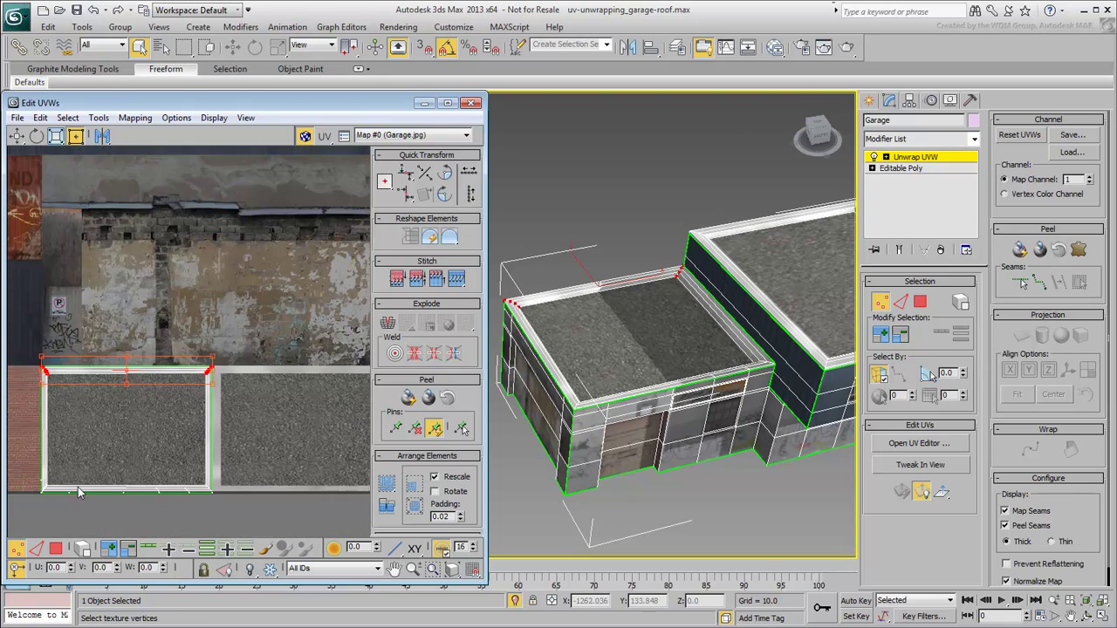
- Refit the lower roof's bottom rim vertices by compressing them vertically within the white frame
{"action": "scroll", "coordinate": [78, 487], "scroll_direction": "up", "scroll_amount": 4}
{"action": "middle_click_drag", "start_coordinate": [78, 497], "coordinate": [109, 448]}
{"action": "scroll", "coordinate": [109, 448], "scroll_direction": "down", "scroll_amount": 1}
{"action": "left_click_drag", "start_coordinate": [24, 463], "coordinate": [357, 419]}
{"action": "scroll", "coordinate": [57, 419], "scroll_direction": "up", "scroll_amount": 4}
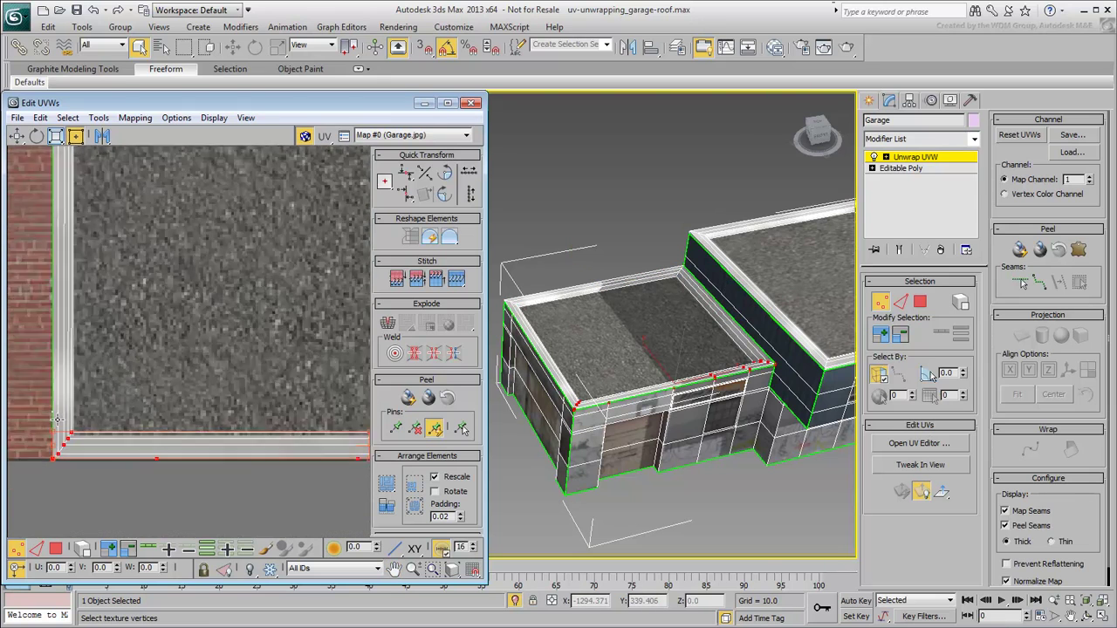
{"action": "scroll", "coordinate": [44, 429], "scroll_direction": "down", "scroll_amount": 4}
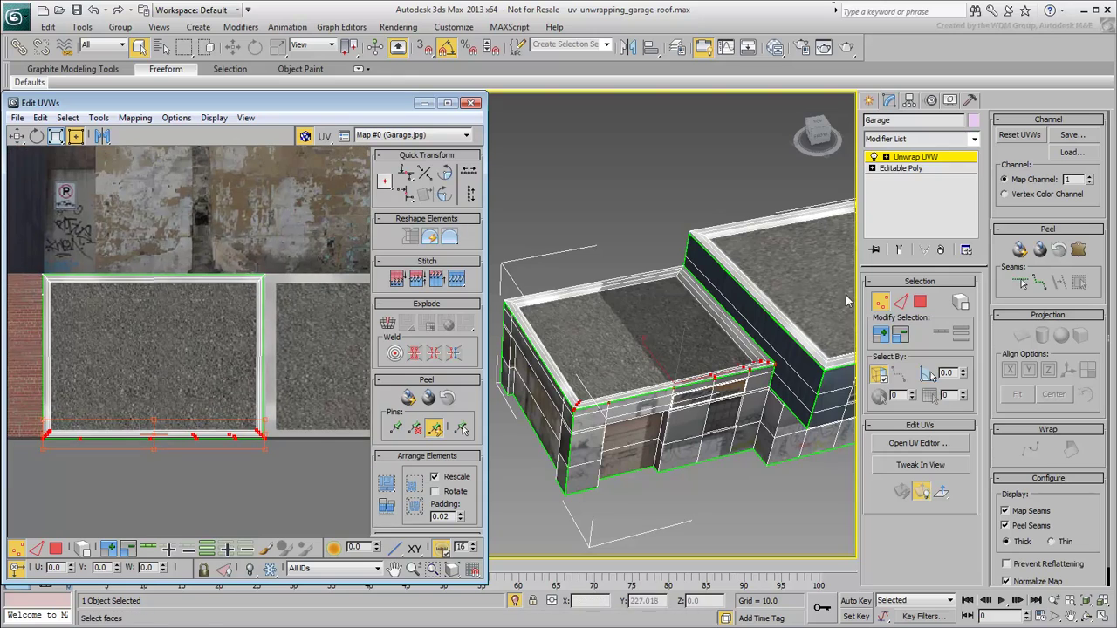
- Select the lower roof's UV polygons and offset them by 1.0 in U, off the texture beside the upper roof's parked UVs
{"action": "left_click", "coordinate": [882, 297]}
{"action": "middle_click_drag", "start_coordinate": [747, 356], "coordinate": [776, 302], "text": "alt"}
{"action": "scroll", "coordinate": [172, 350], "scroll_direction": "down", "scroll_amount": 1}
{"action": "scroll", "coordinate": [172, 350], "scroll_direction": "down", "scroll_amount": 3}
{"action": "left_click", "coordinate": [57, 549]}
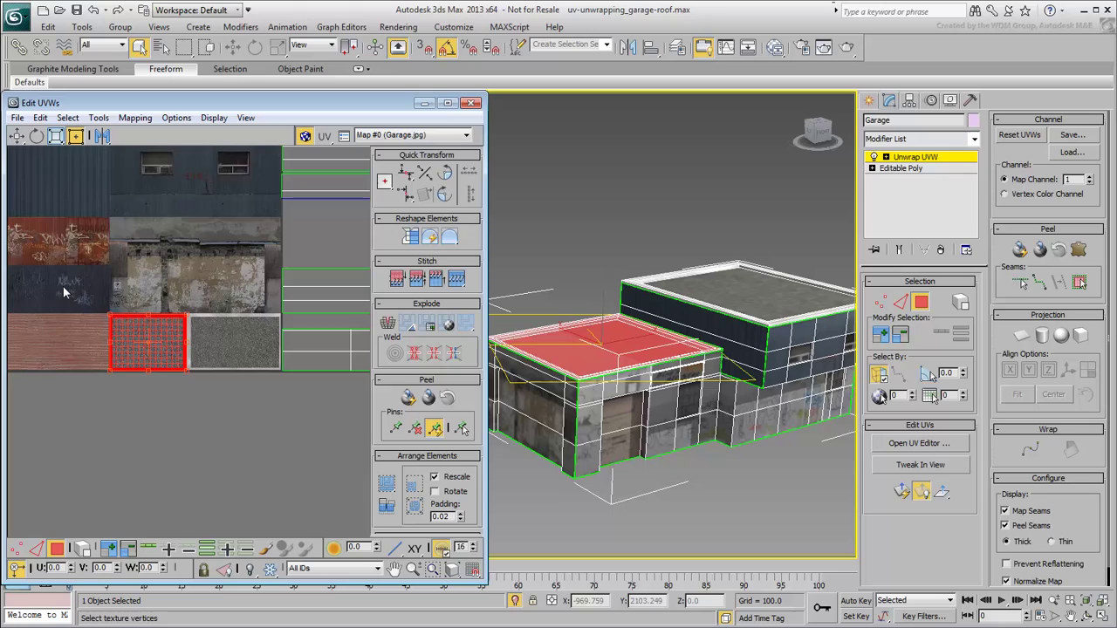
{"action": "scroll", "coordinate": [215, 403], "scroll_direction": "down", "scroll_amount": 3}
{"action": "middle_click_drag", "start_coordinate": [259, 393], "coordinate": [211, 387]}
{"action": "left_click_drag", "start_coordinate": [72, 568], "coordinate": [71, 495]}
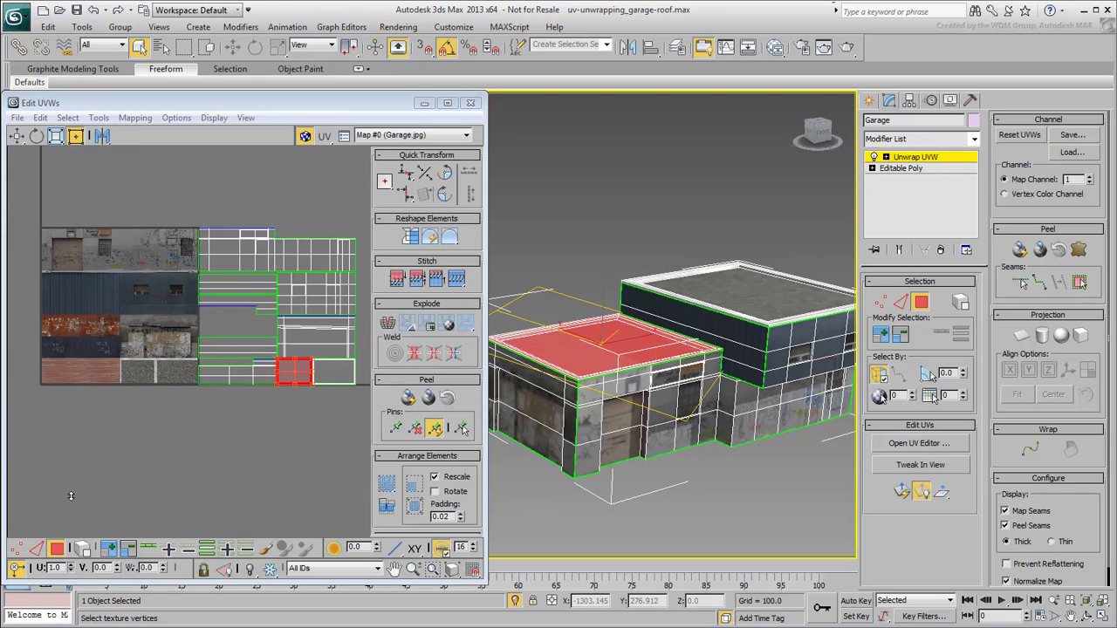
- Select all the parked UV polygons, shift them one full tile back in U onto the Garage.jpg texture, and clear the selection
{"action": "left_click", "coordinate": [240, 475]}
{"action": "middle_click_drag", "start_coordinate": [268, 432], "coordinate": [228, 435]}
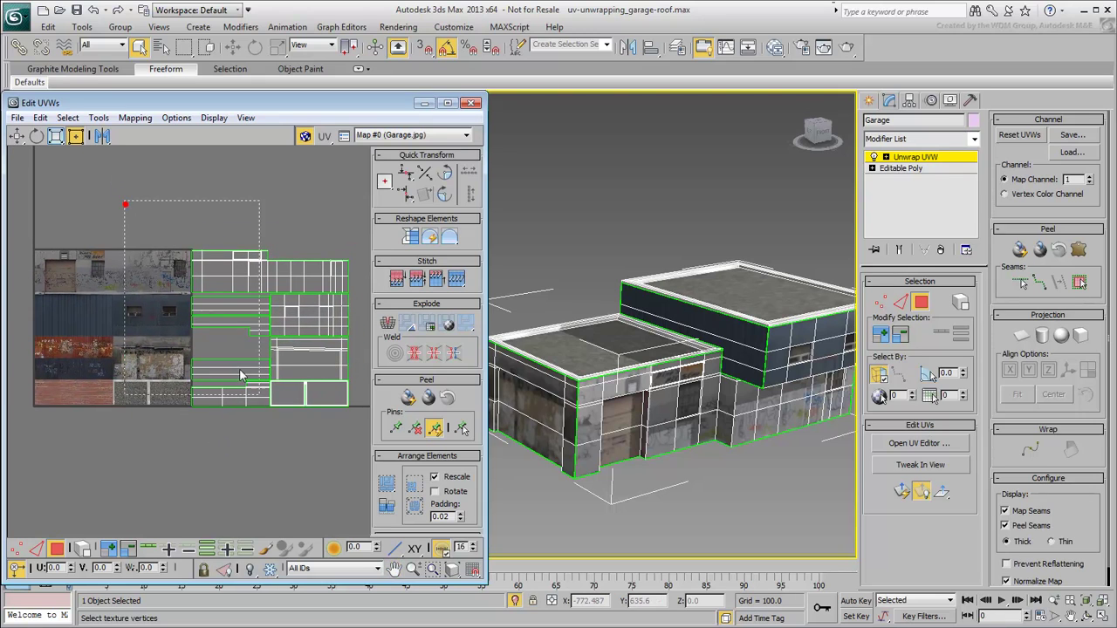
{"action": "left_click_drag", "start_coordinate": [359, 461], "coordinate": [357, 462]}
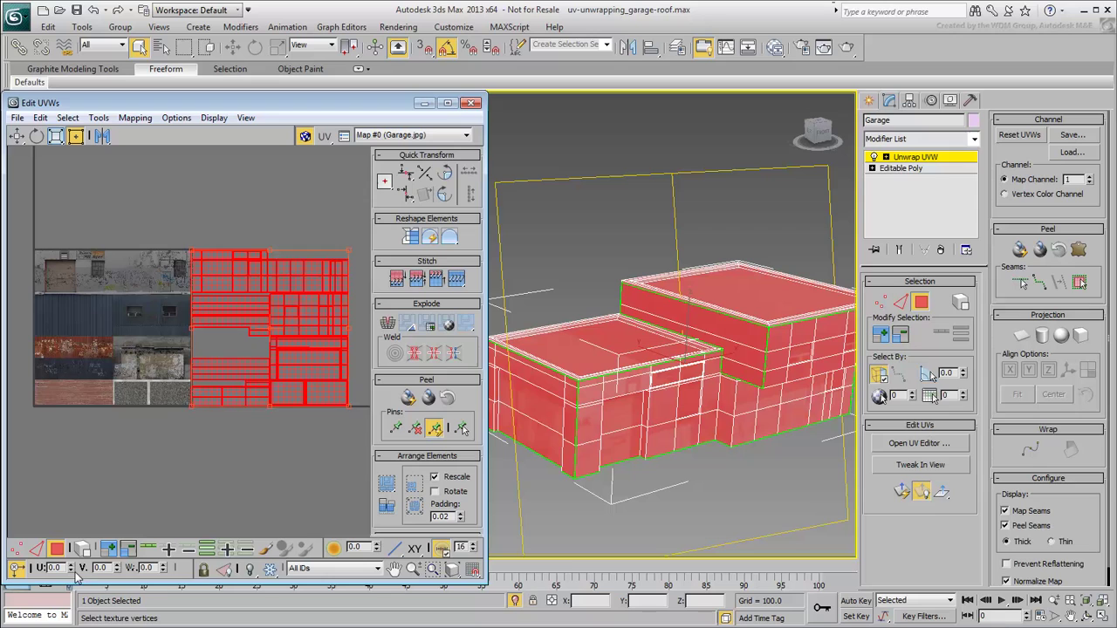
{"action": "left_click_drag", "start_coordinate": [71, 569], "coordinate": [74, 627]}
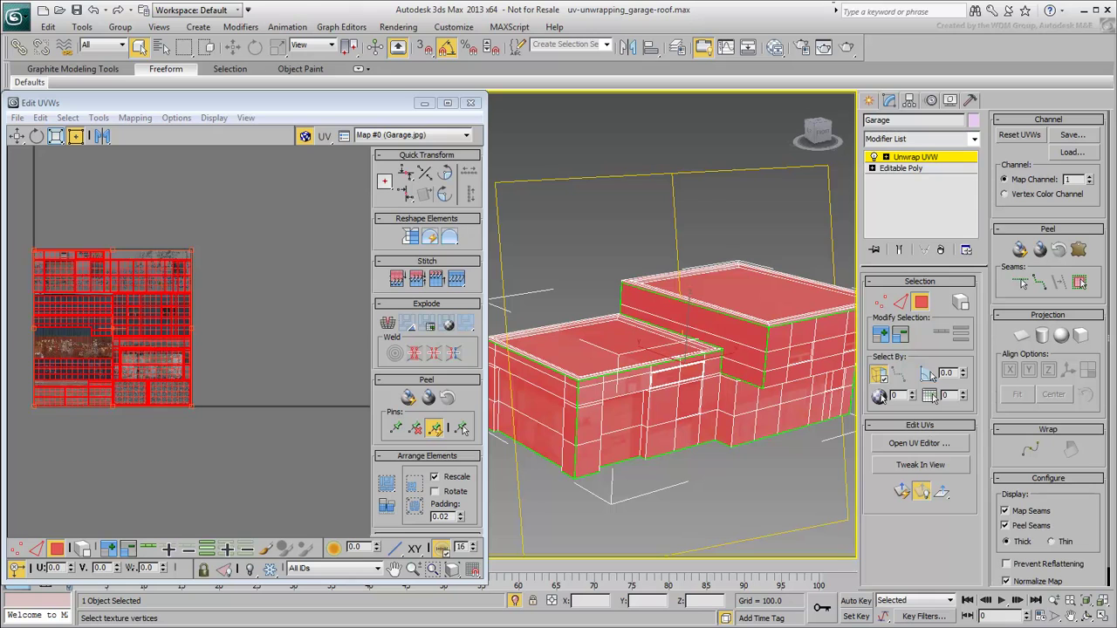
{"action": "scroll", "coordinate": [128, 392], "scroll_direction": "up", "scroll_amount": 4}
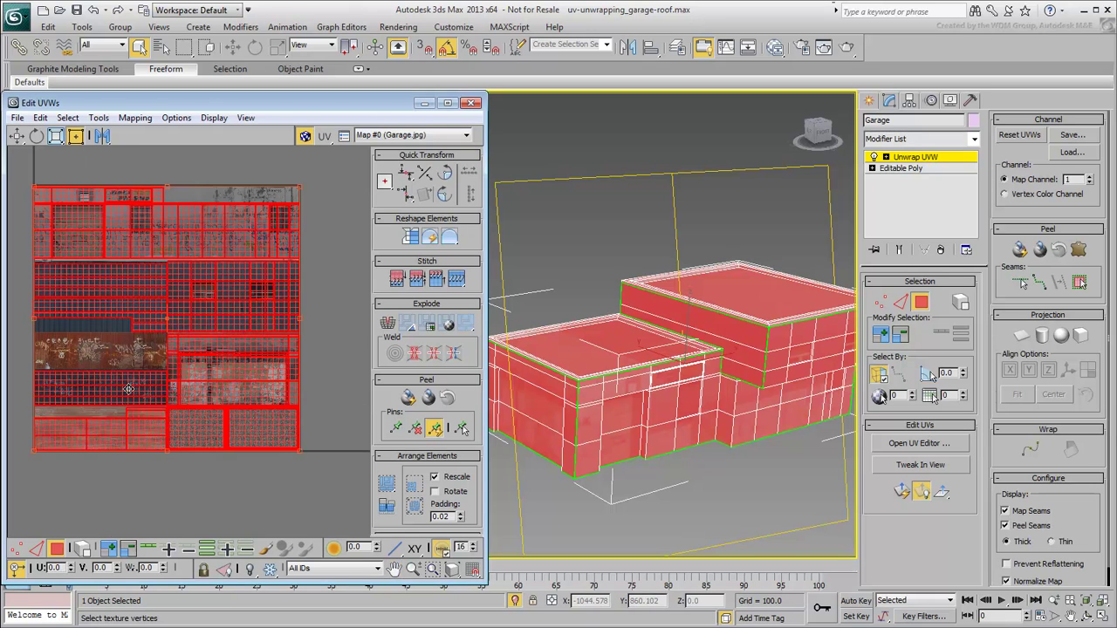
{"action": "left_click", "coordinate": [135, 515]}
{"action": "middle_click_drag", "start_coordinate": [217, 509], "coordinate": [190, 498]}
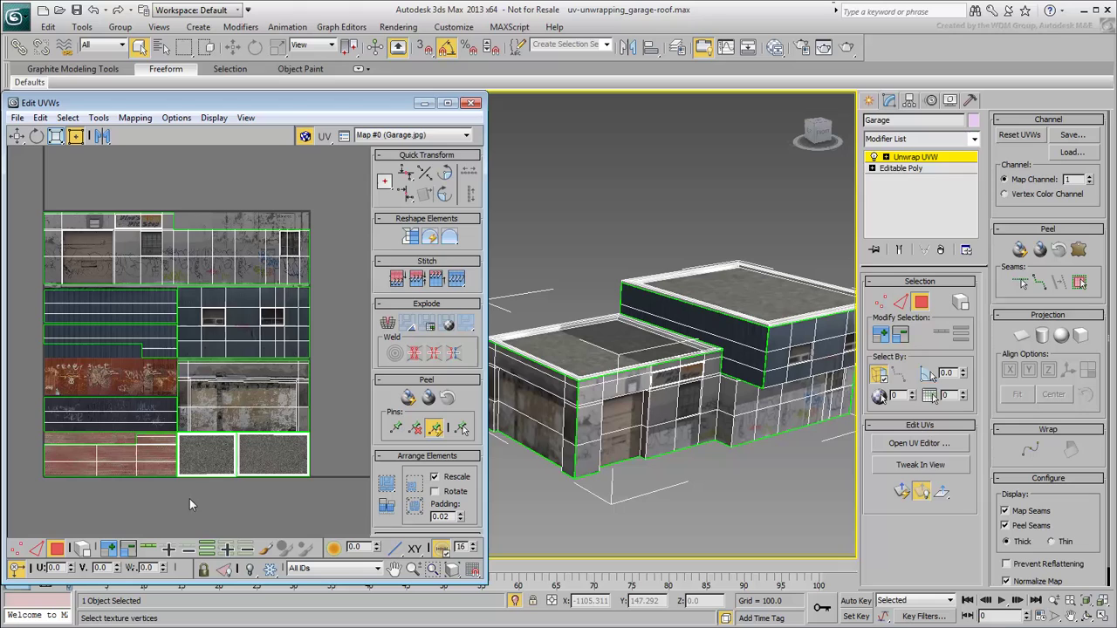
- Leave the Unwrap UVW polygon sub-object level and close the UV editor
{"action": "left_click", "coordinate": [921, 303]}
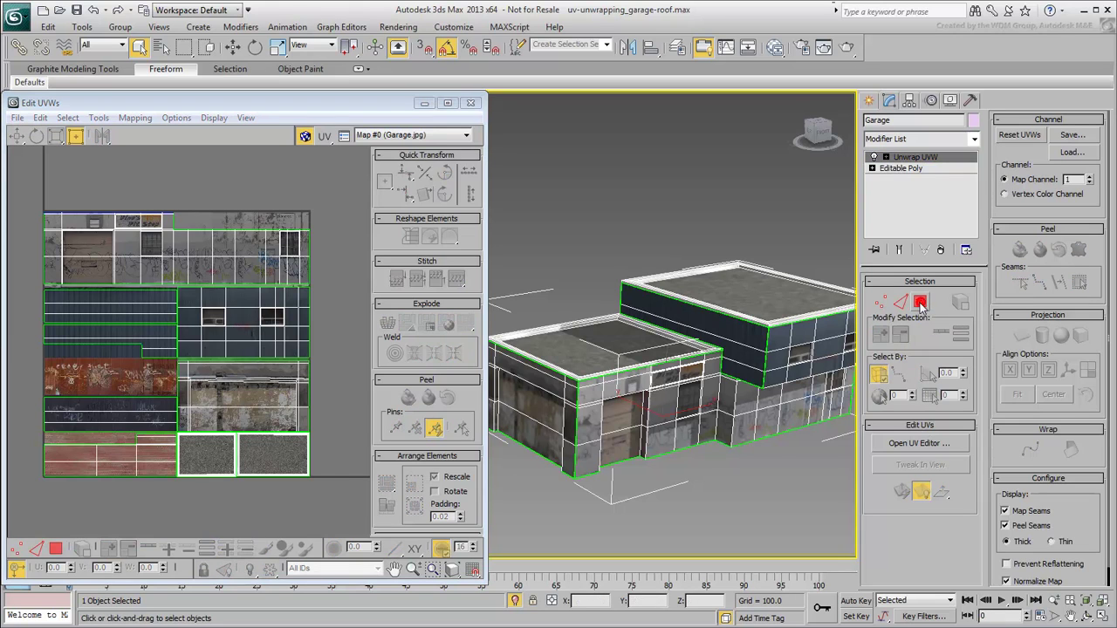
{"action": "left_click", "coordinate": [470, 105]}
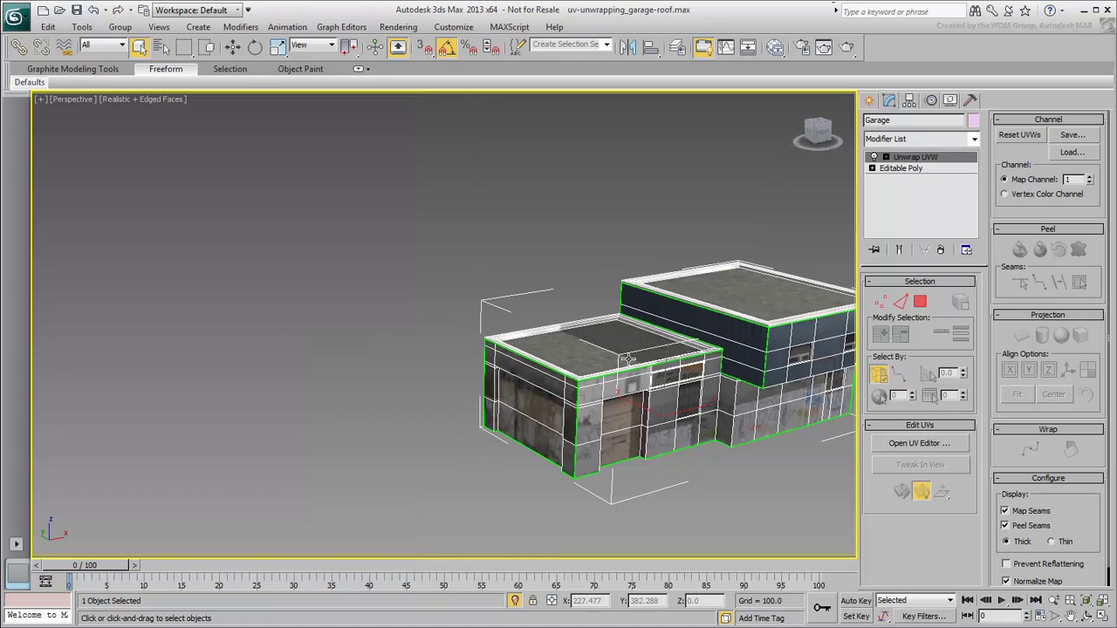
{"action": "middle_click_drag", "start_coordinate": [628, 358], "coordinate": [480, 318]}
- Exit isolation to show the full scene, and display the garage without edged faces or selection highlights
{"action": "left_click", "coordinate": [514, 600]}
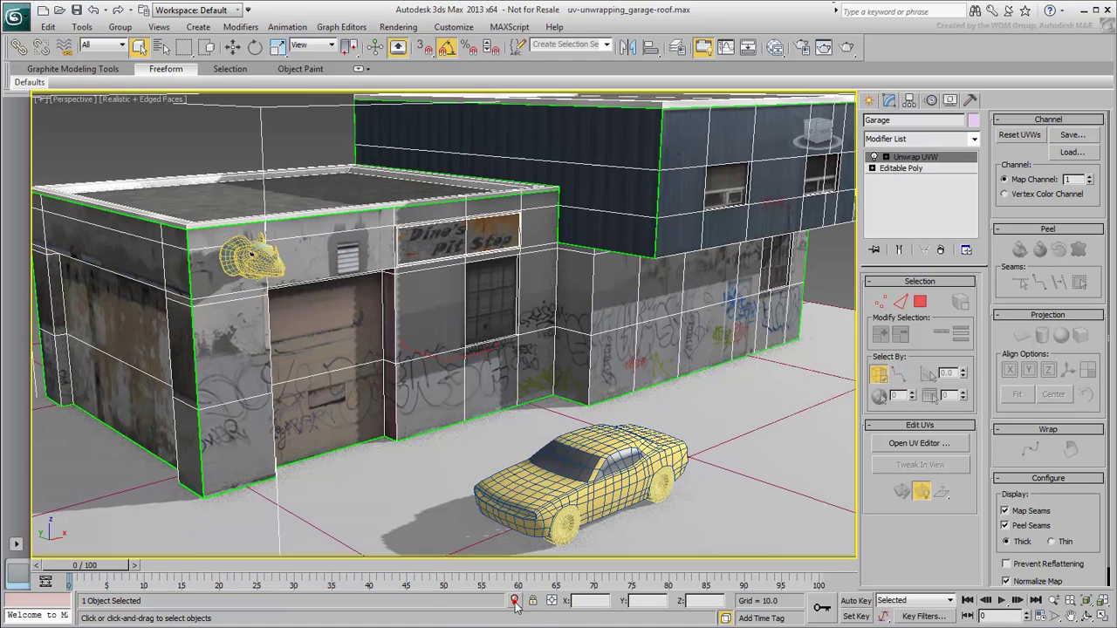
{"action": "key", "text": "F4"}
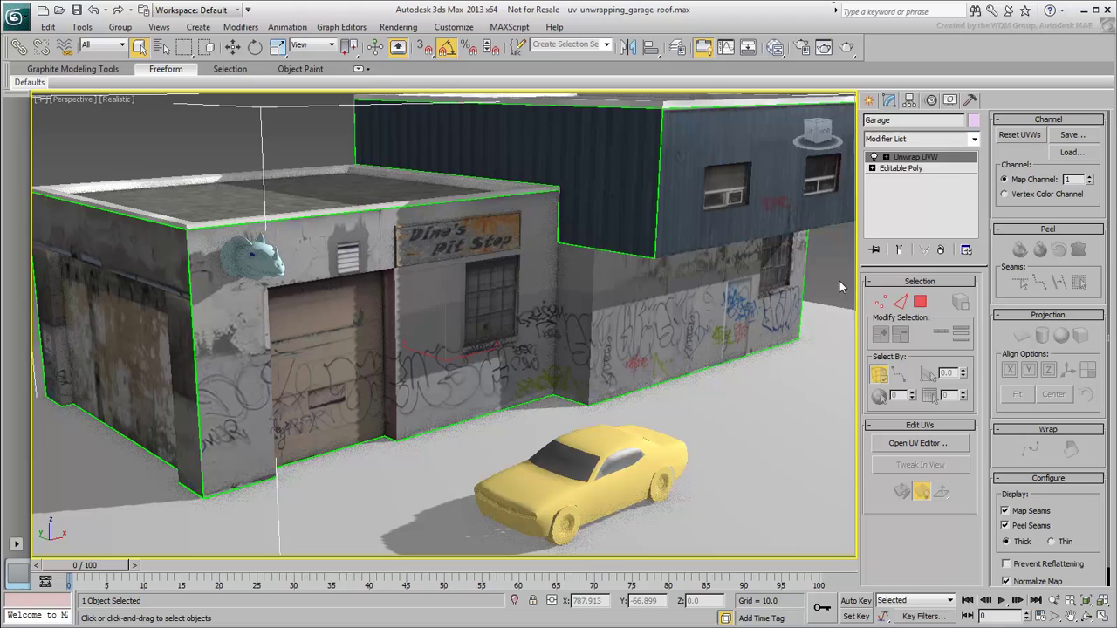
{"action": "left_click", "coordinate": [836, 280]}
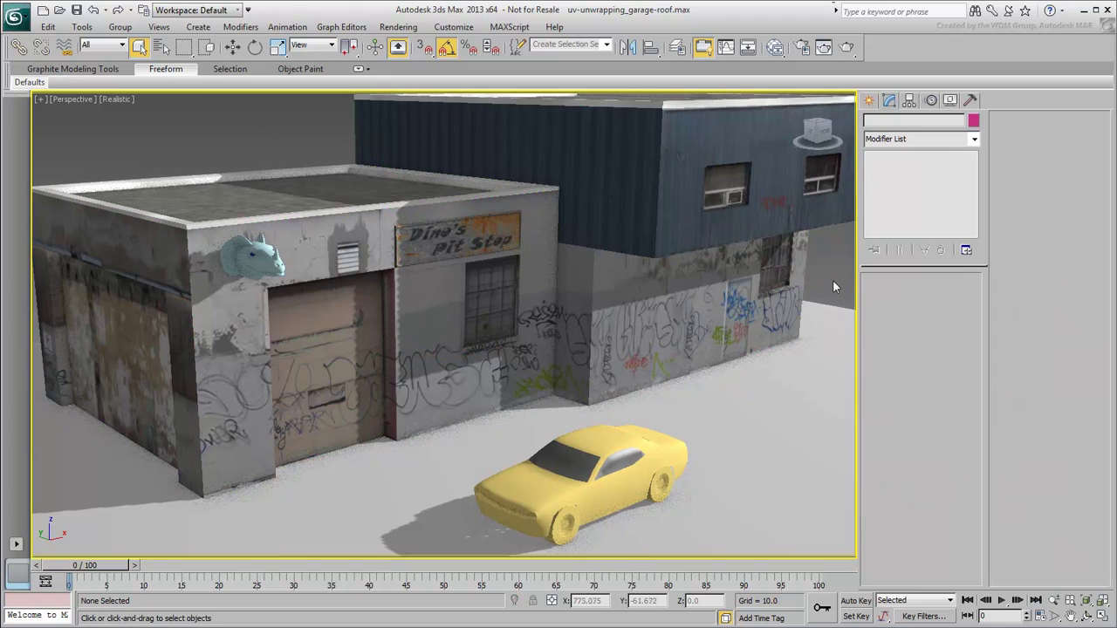